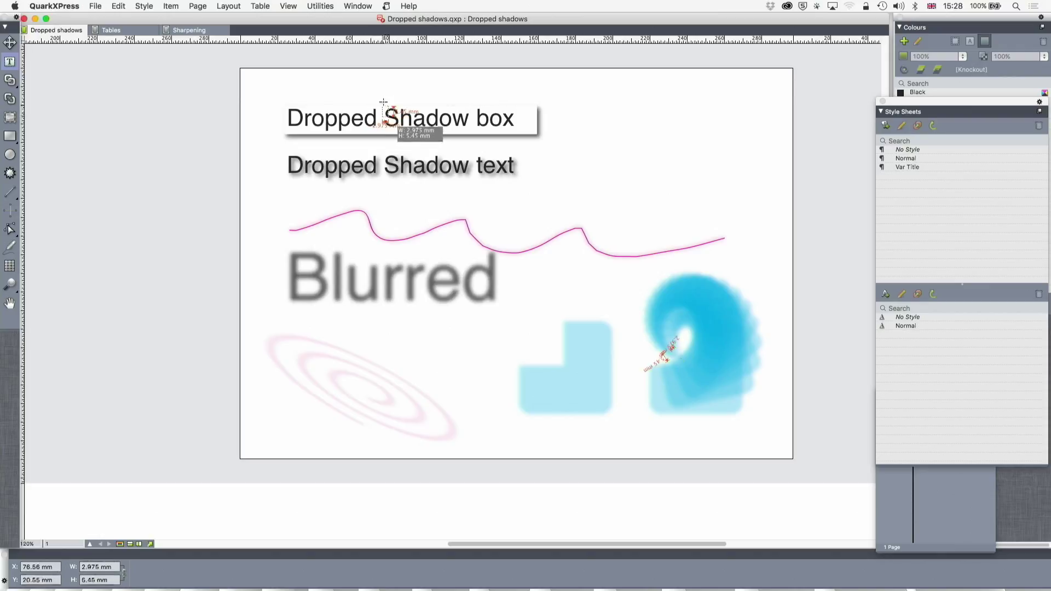
Zoom in on the Dropped Shadow box and Dropped Shadow text headings with the Zoom tool
click(381, 118)
click(8, 286)
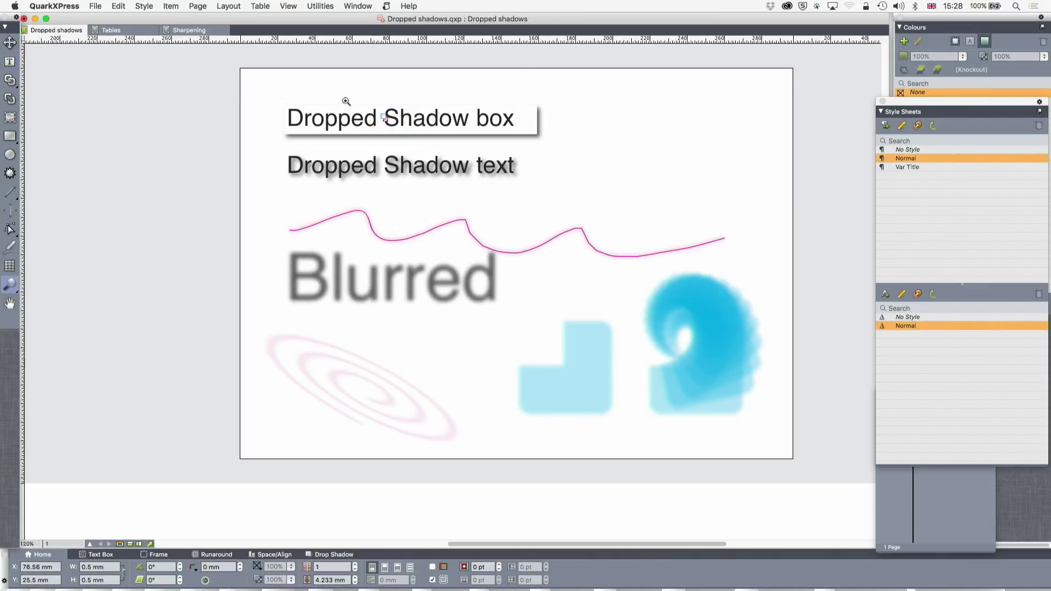
drag(267, 103, 564, 152)
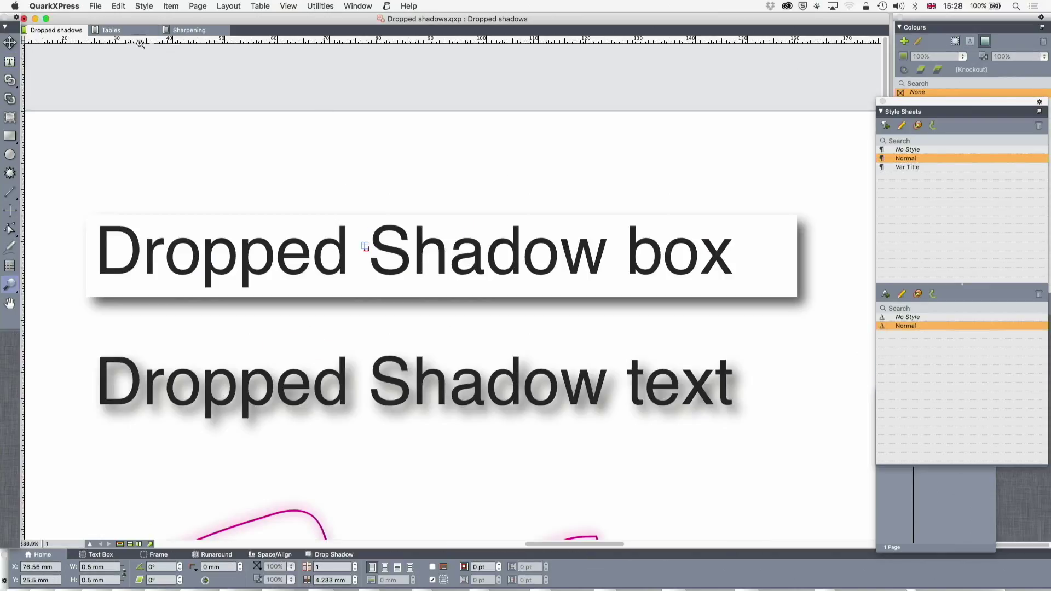
Select the Dropped Shadow box heading and toggle its Apply Drop Shadow off and back on
click(116, 72)
click(402, 222)
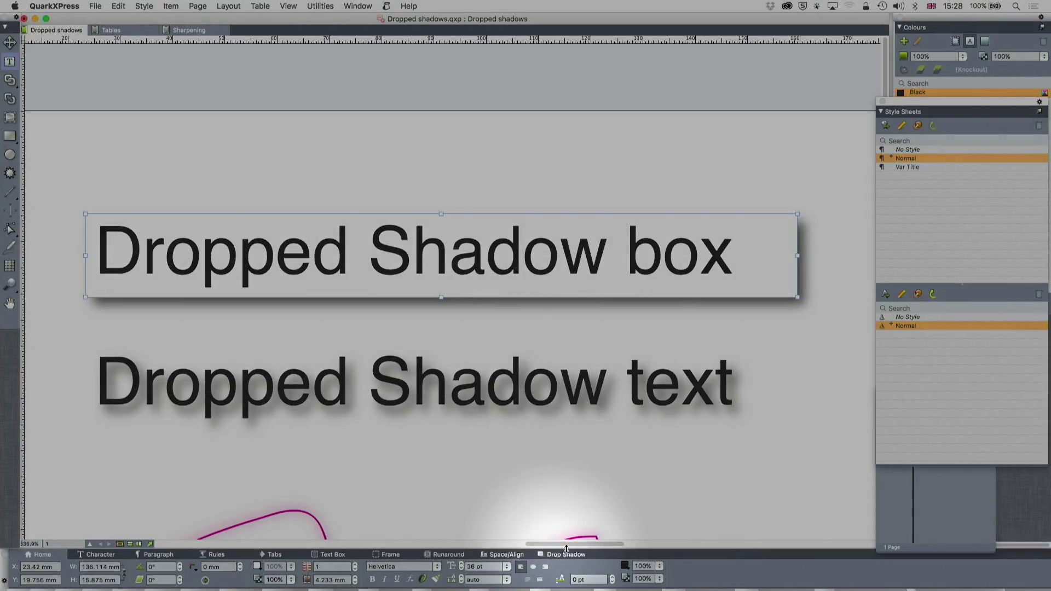
click(554, 556)
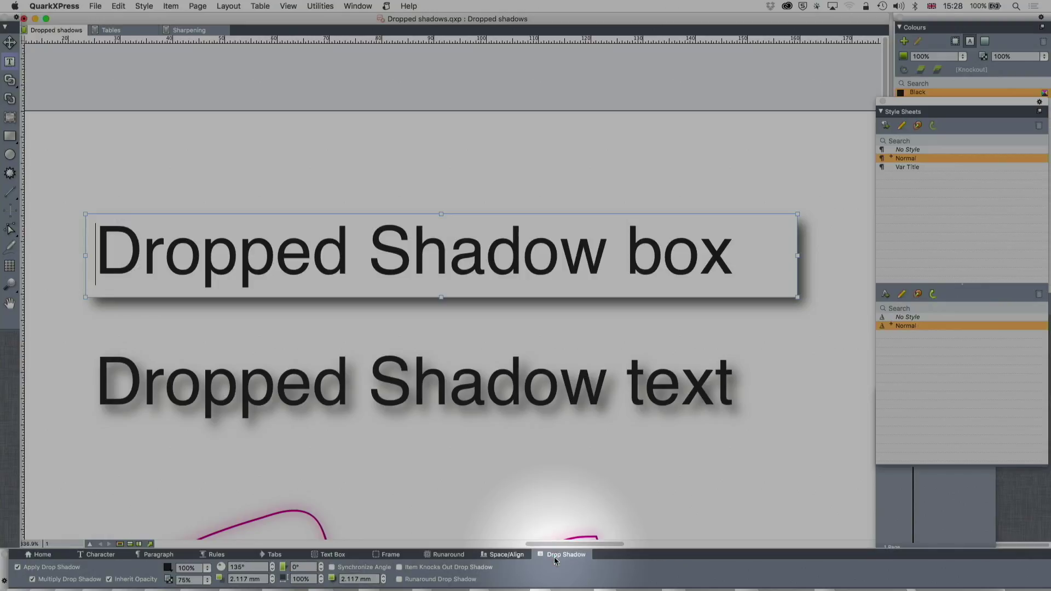
click(17, 568)
click(17, 567)
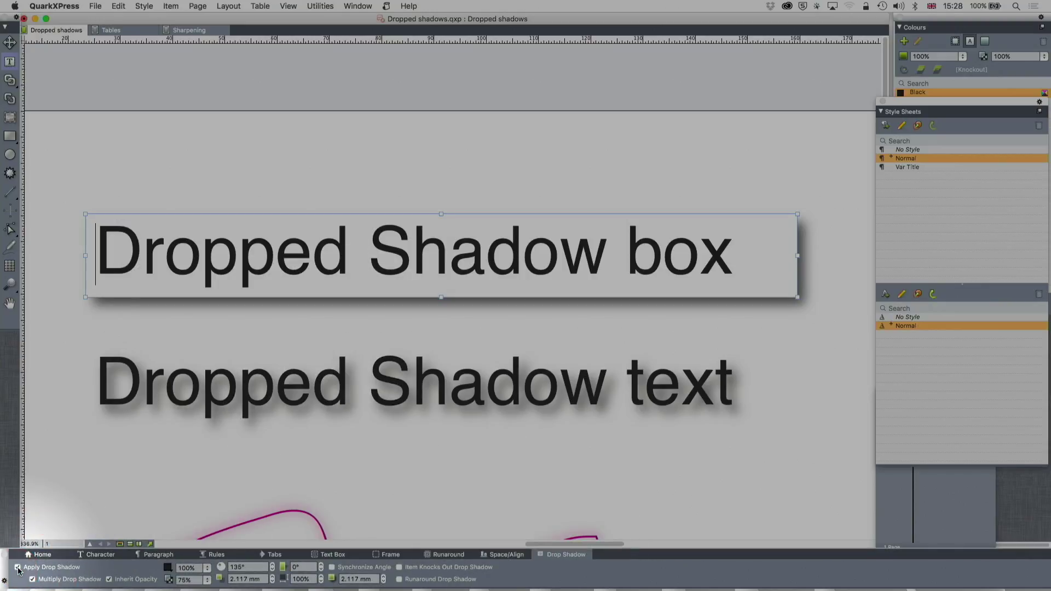
click(17, 567)
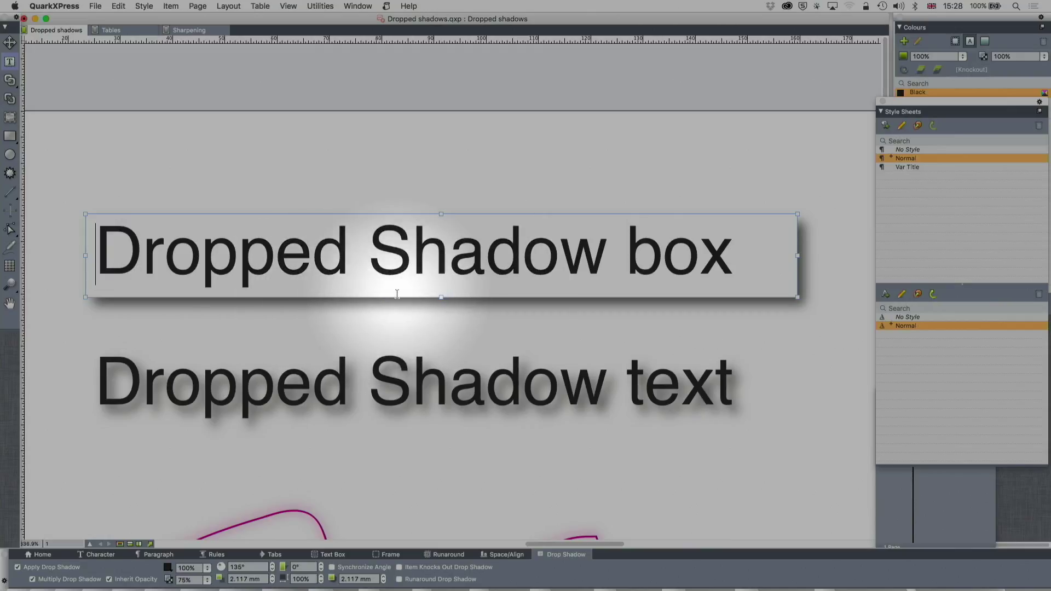
click(179, 211)
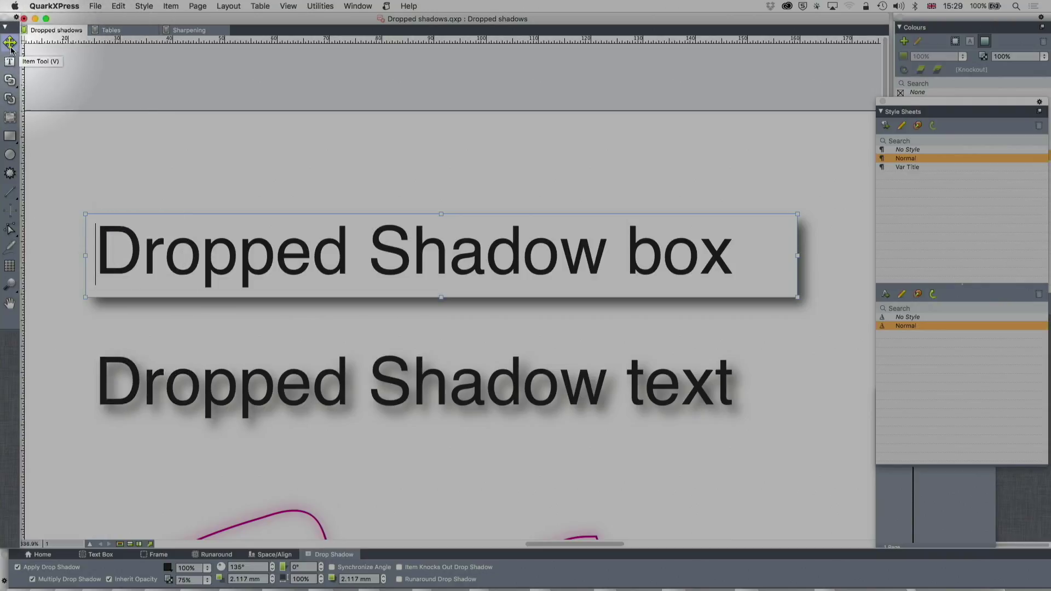
click(253, 368)
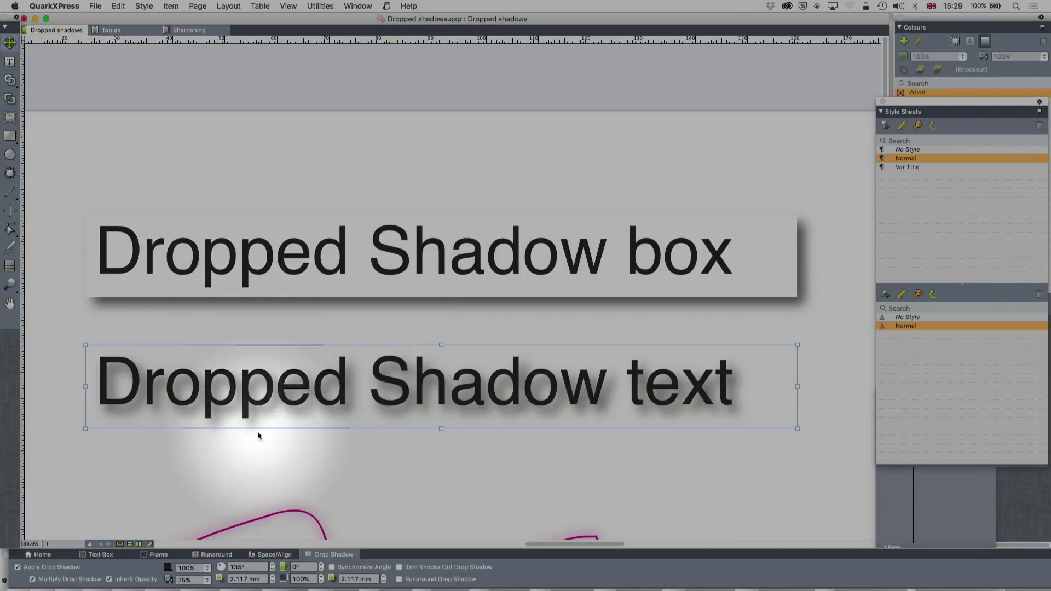
click(97, 556)
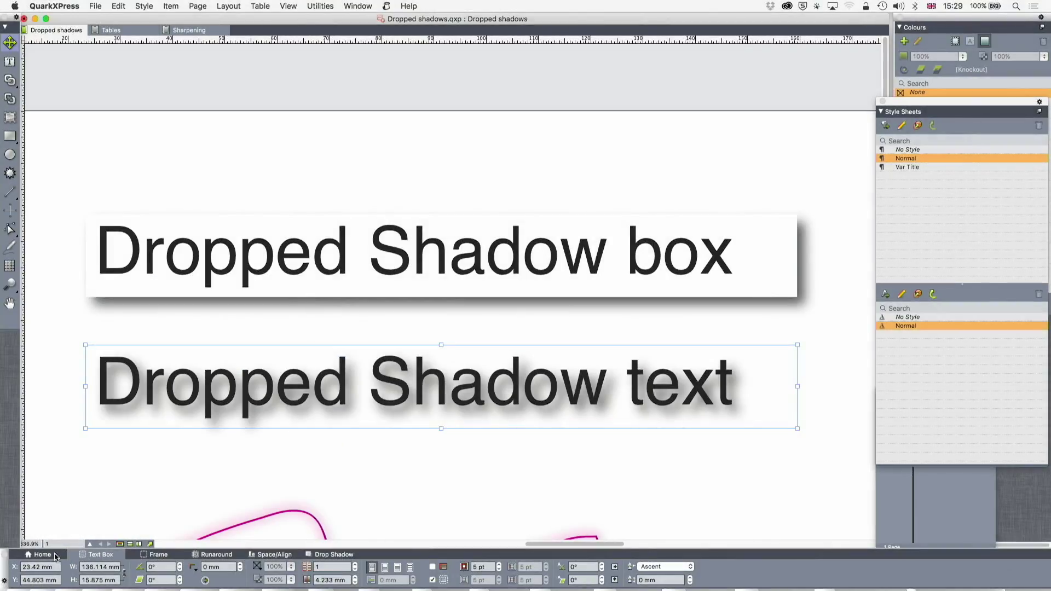
click(56, 556)
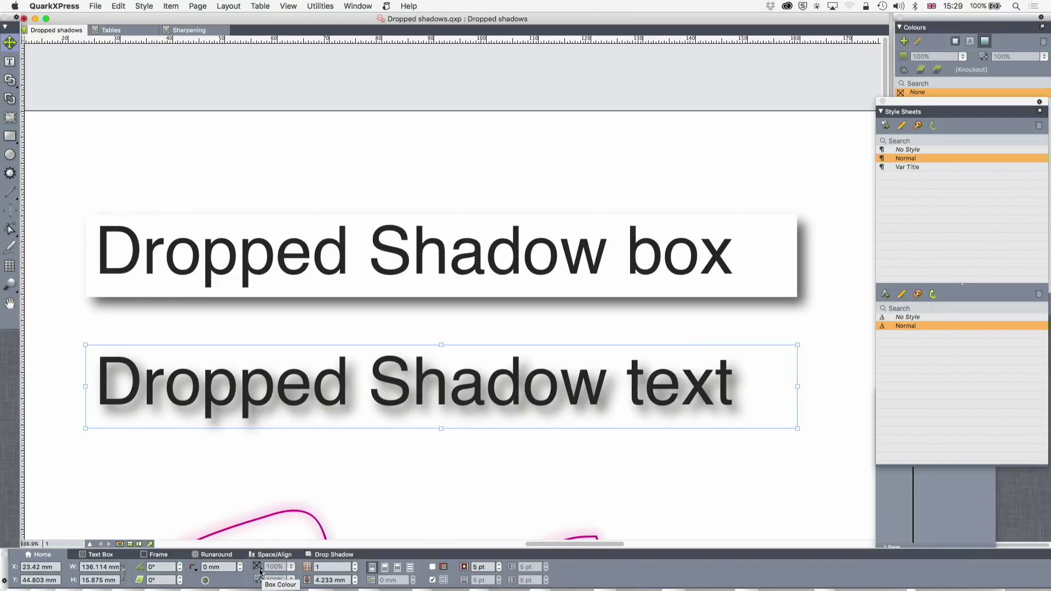
click(260, 572)
click(275, 558)
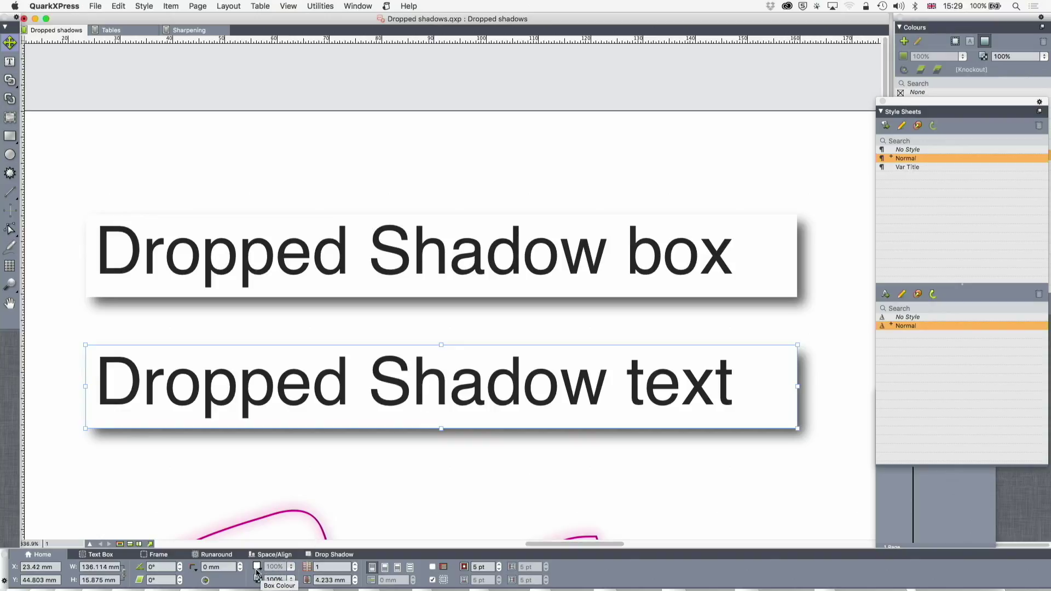
click(257, 569)
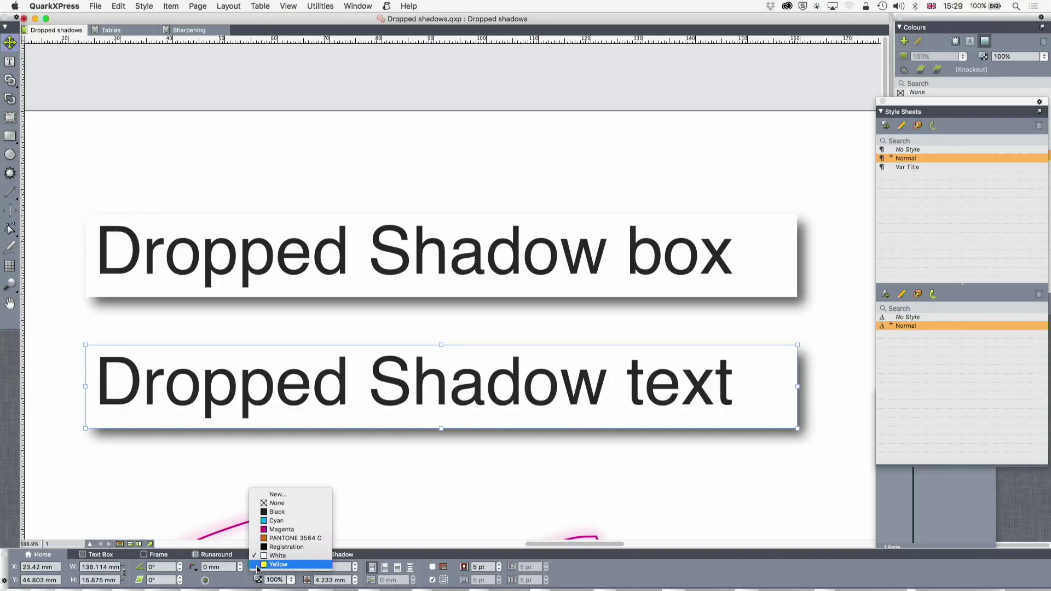
click(271, 509)
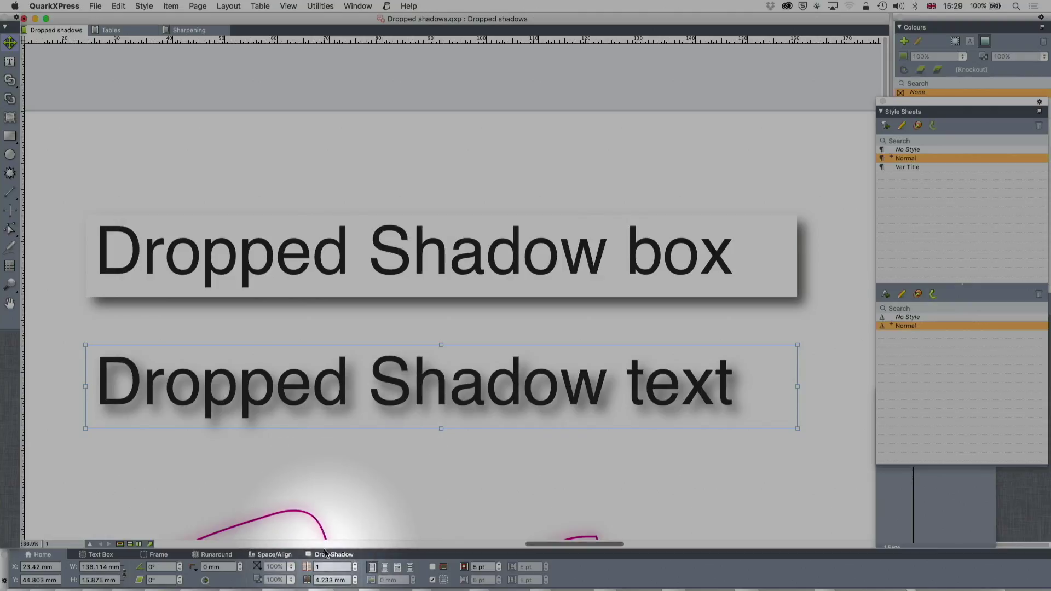
Lower the opacity of the Dropped Shadow text's shadow in the Drop Shadow tab
click(325, 555)
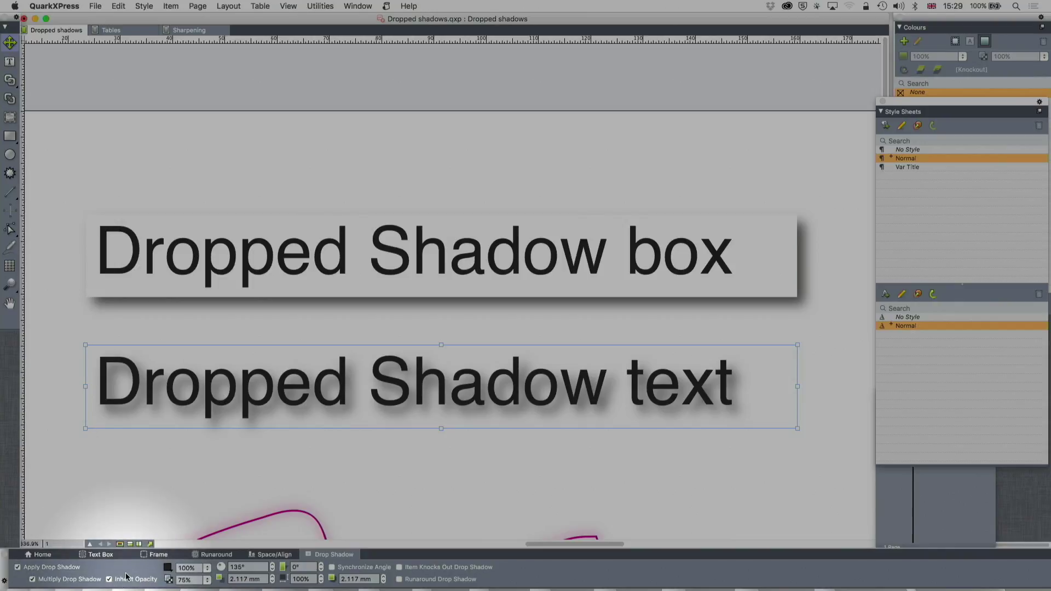
click(208, 568)
drag(208, 569, 204, 525)
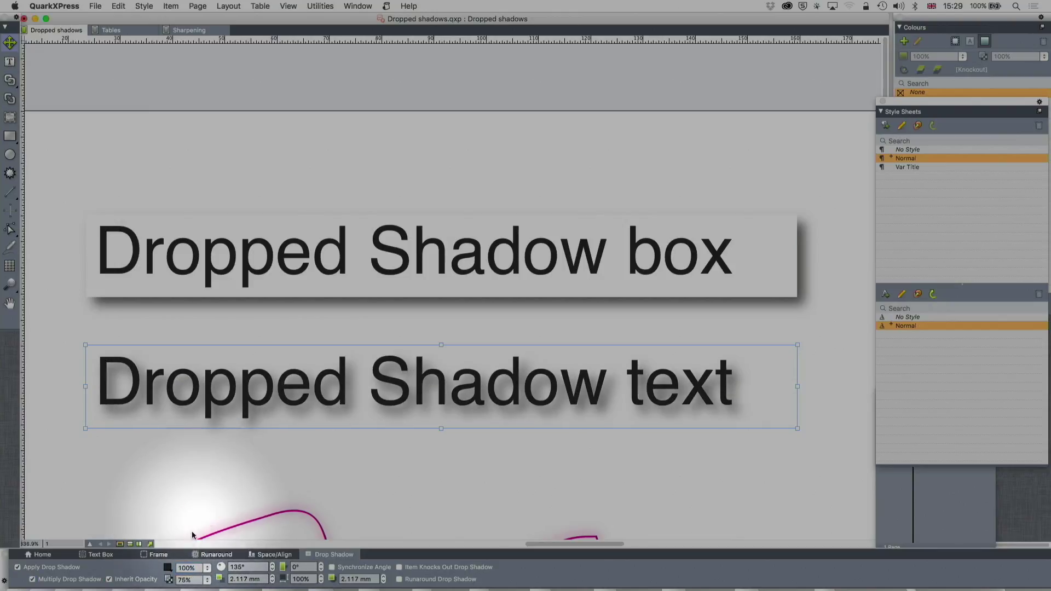
Try PANTONE 3564 C as the shadow colour, revert to Black, and set opacity near 46%
click(168, 568)
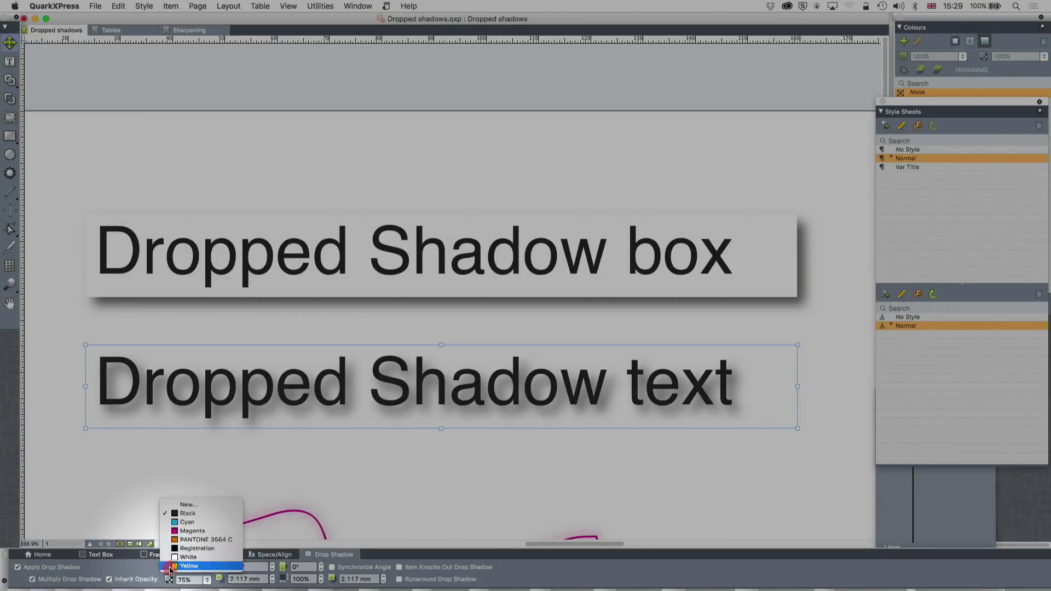
click(177, 539)
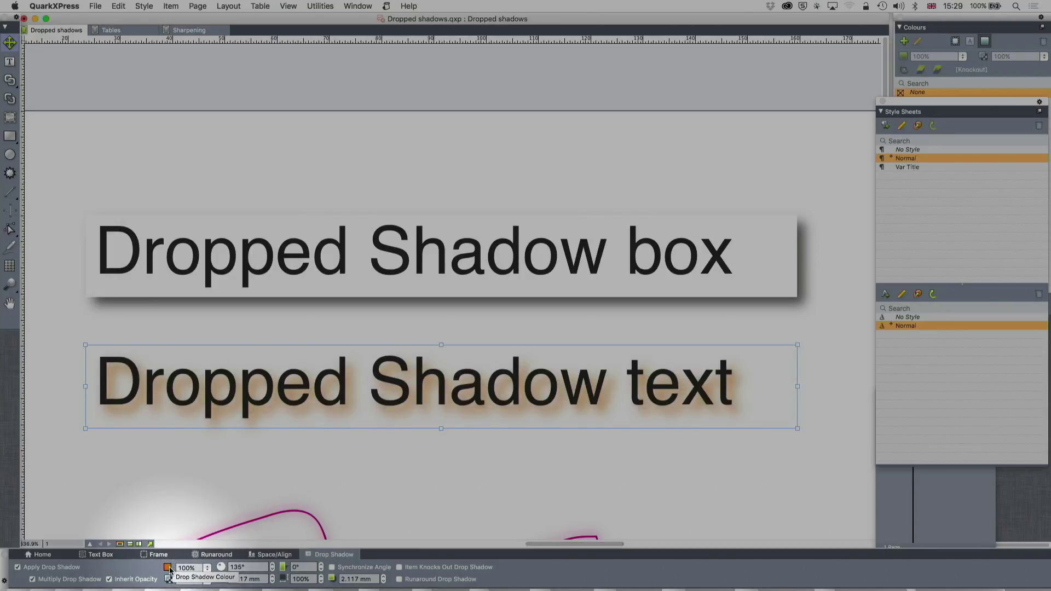
click(169, 568)
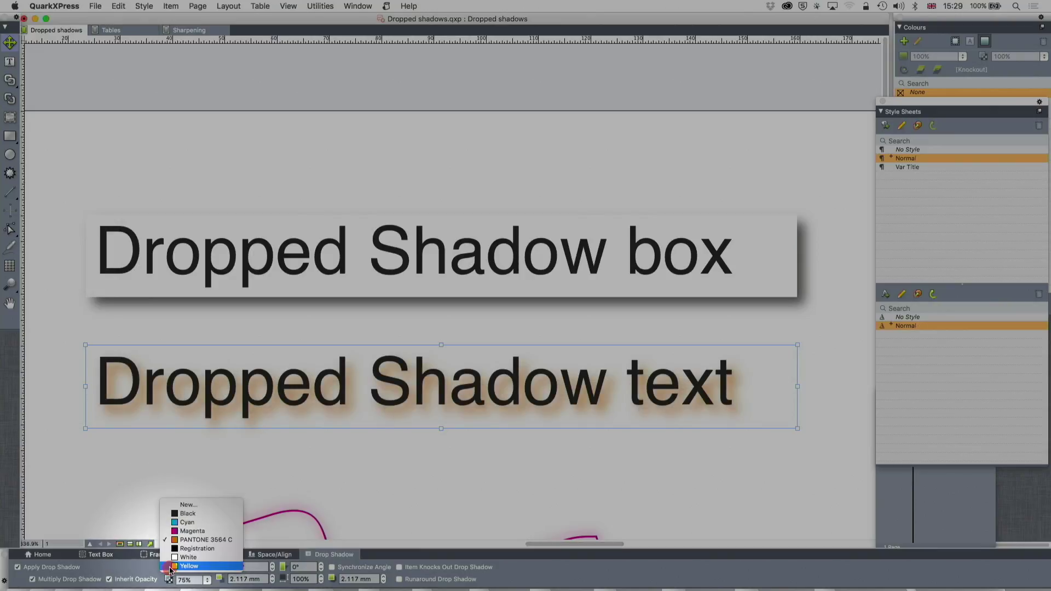
click(187, 514)
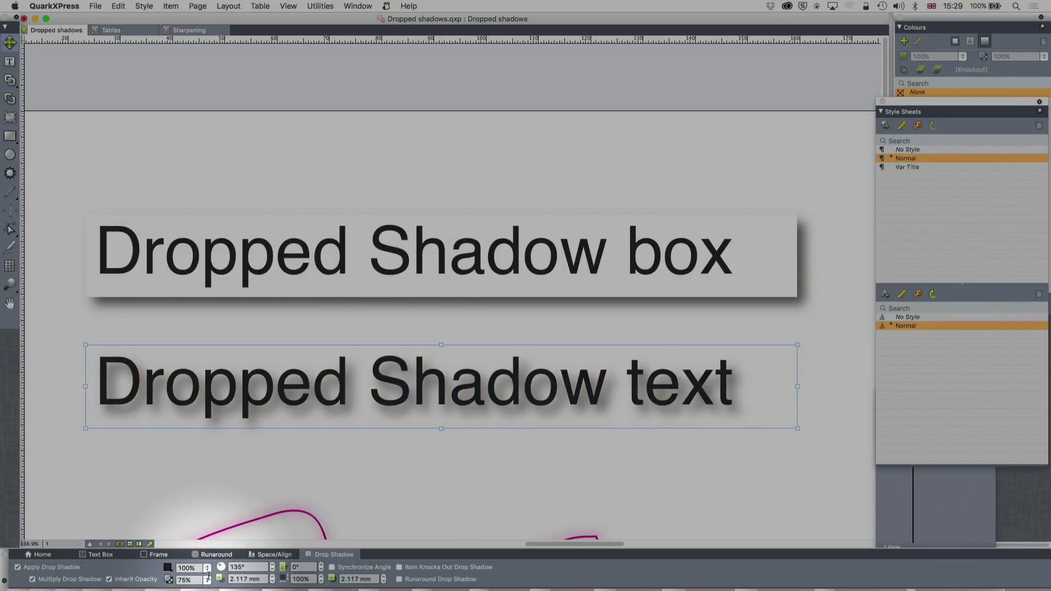
click(206, 581)
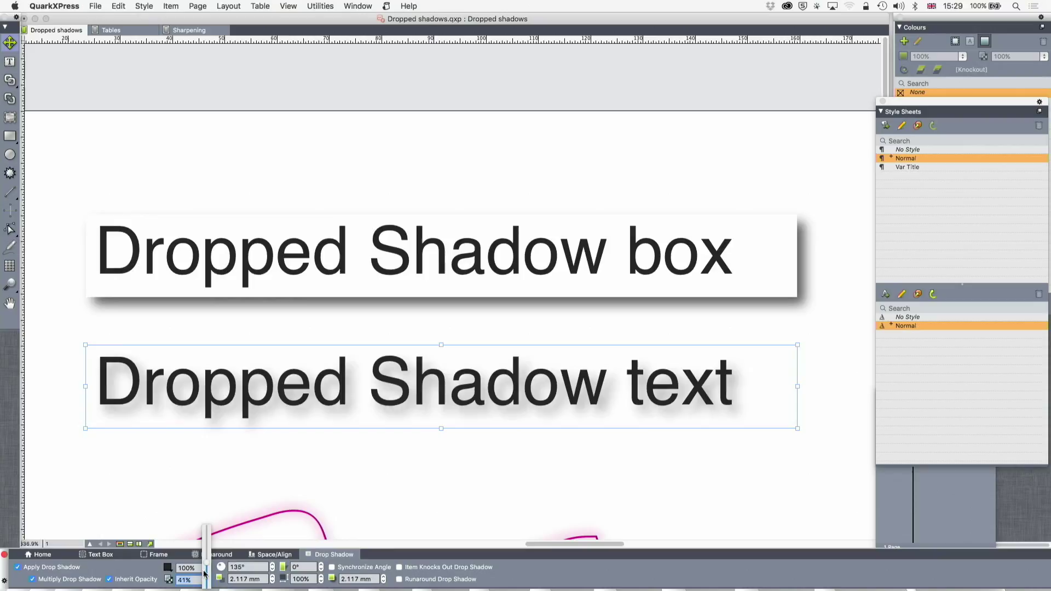
mouse_move(206, 575)
mouse_down()
mouse_move(204, 532)
mouse_move(208, 564)
mouse_up()
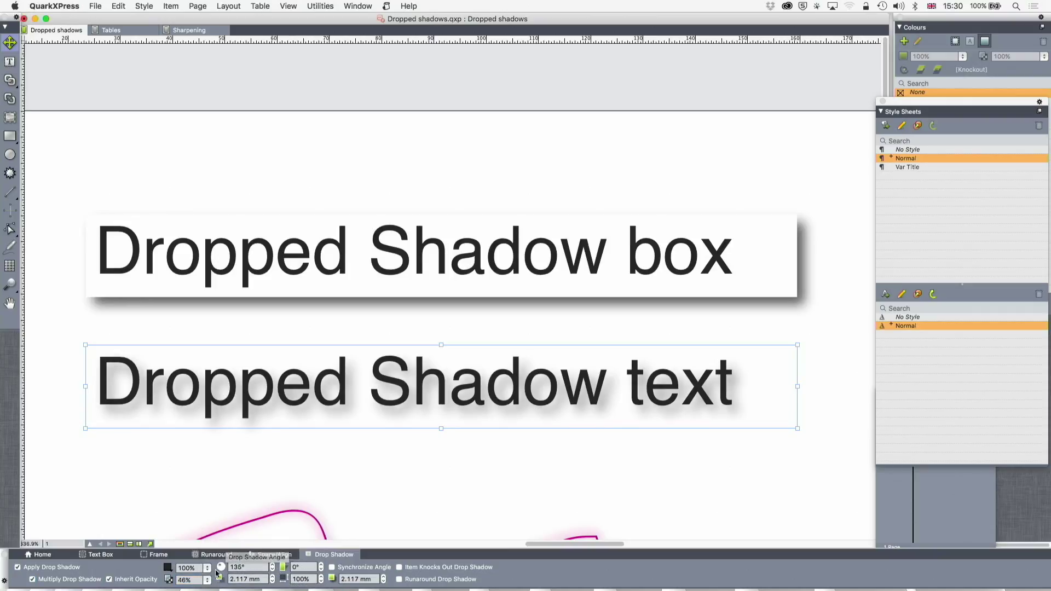
Rotate the text shadow angle to 98° and scale the shadow down to 70%
drag(220, 568, 243, 560)
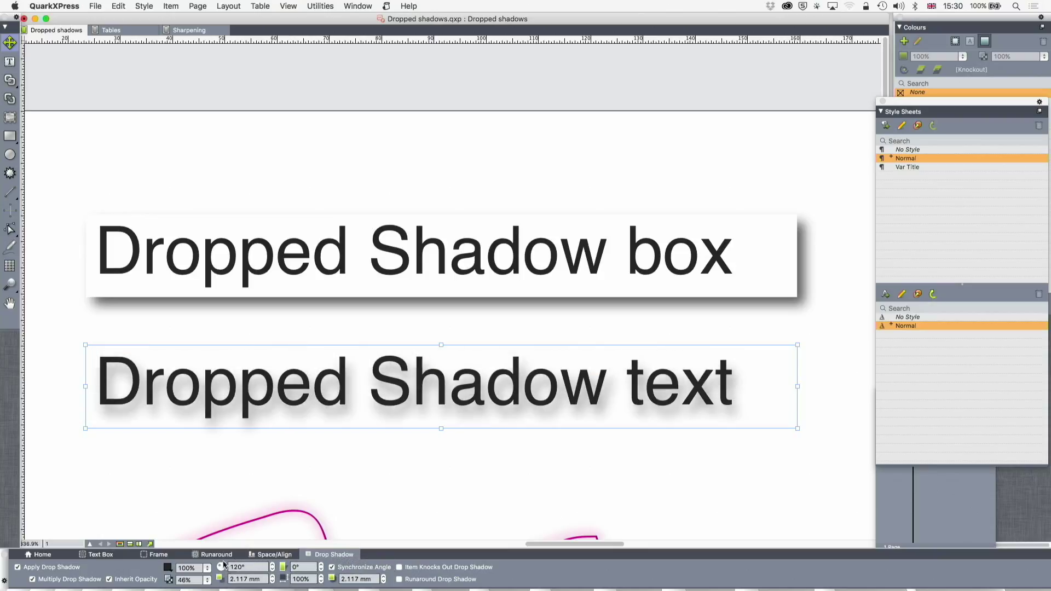
drag(227, 569, 220, 573)
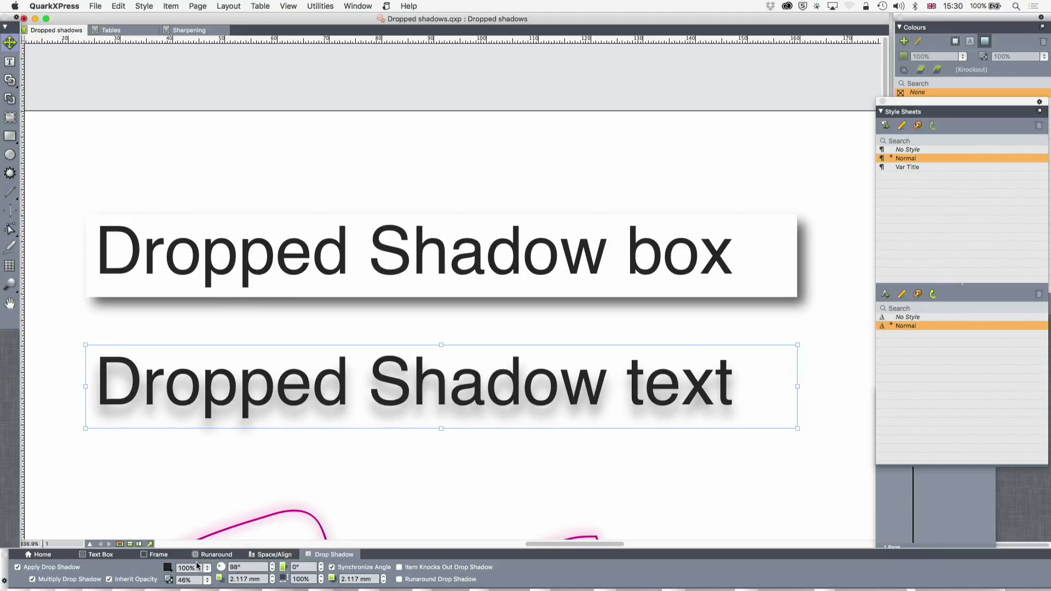
click(320, 575)
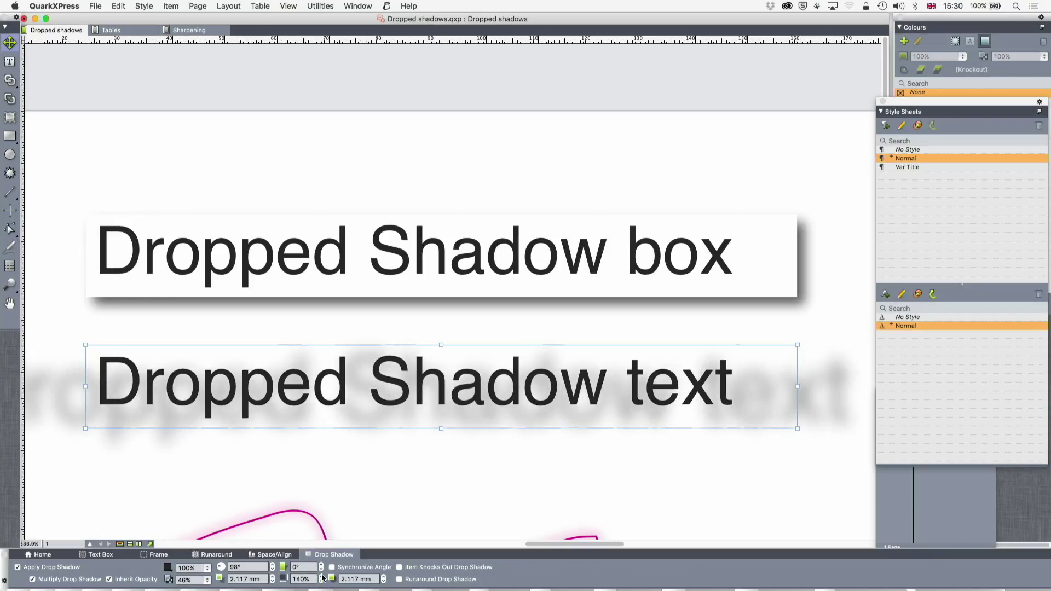
click(321, 576)
click(321, 582)
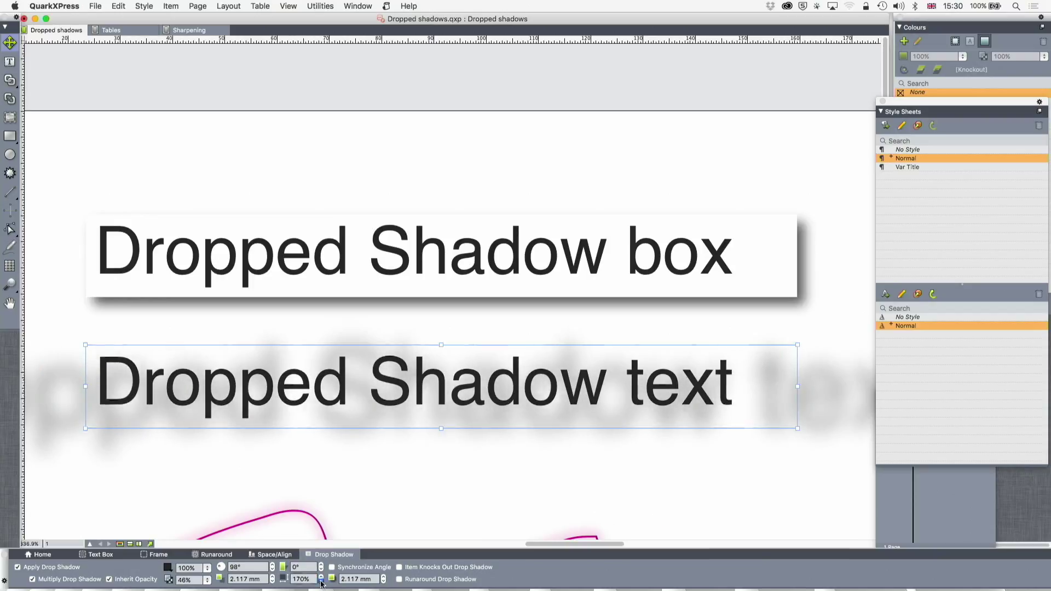
click(321, 582)
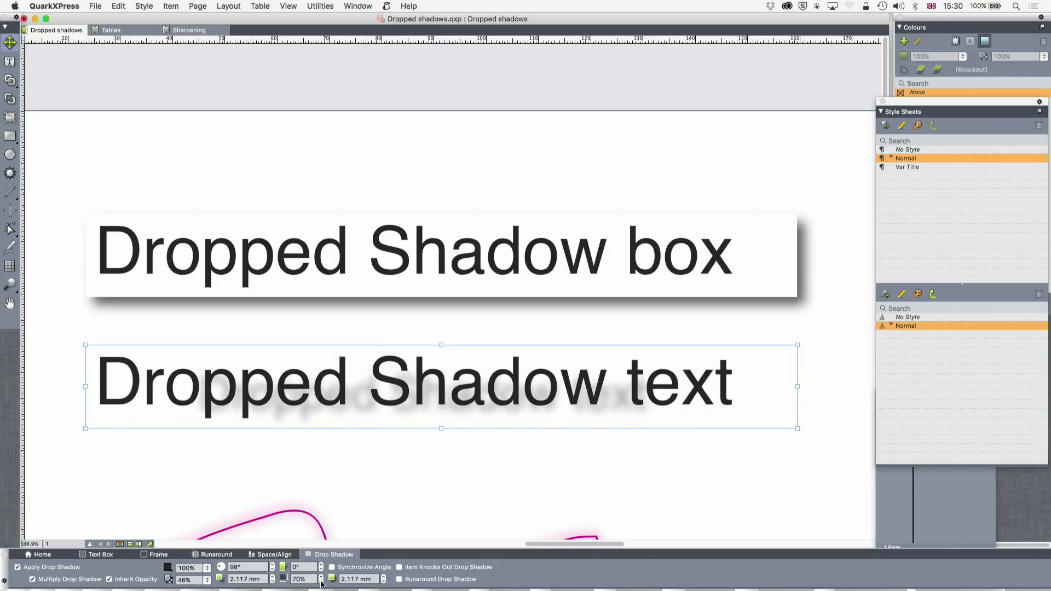
Select the Dropped Shadow text box, nudge its shadow offset, then delete the box
click(375, 180)
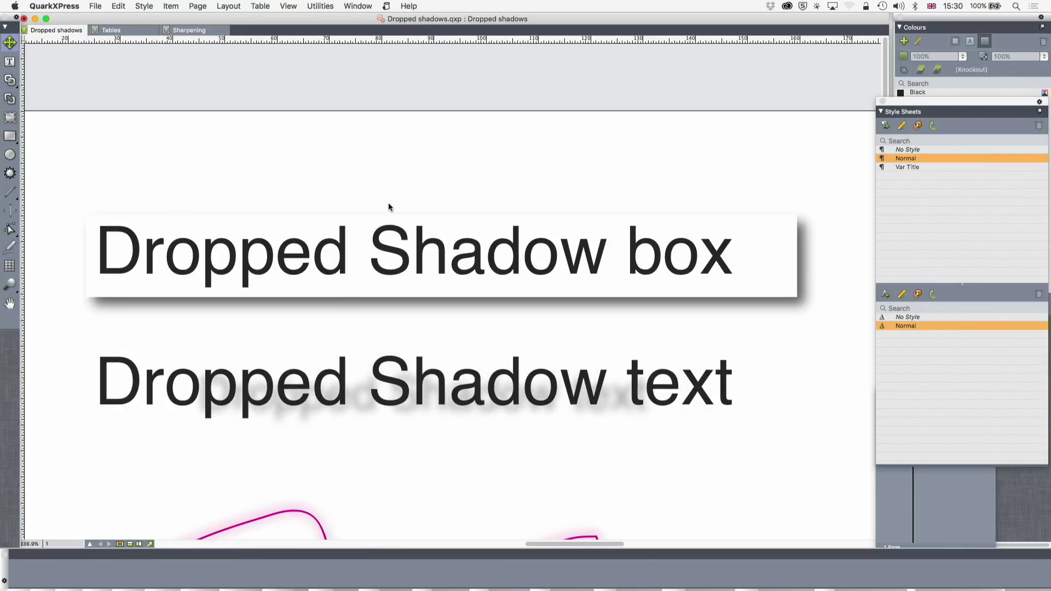
scroll(414, 321, down, 3)
scroll(414, 320, down, 2)
scroll(414, 325, up, 3)
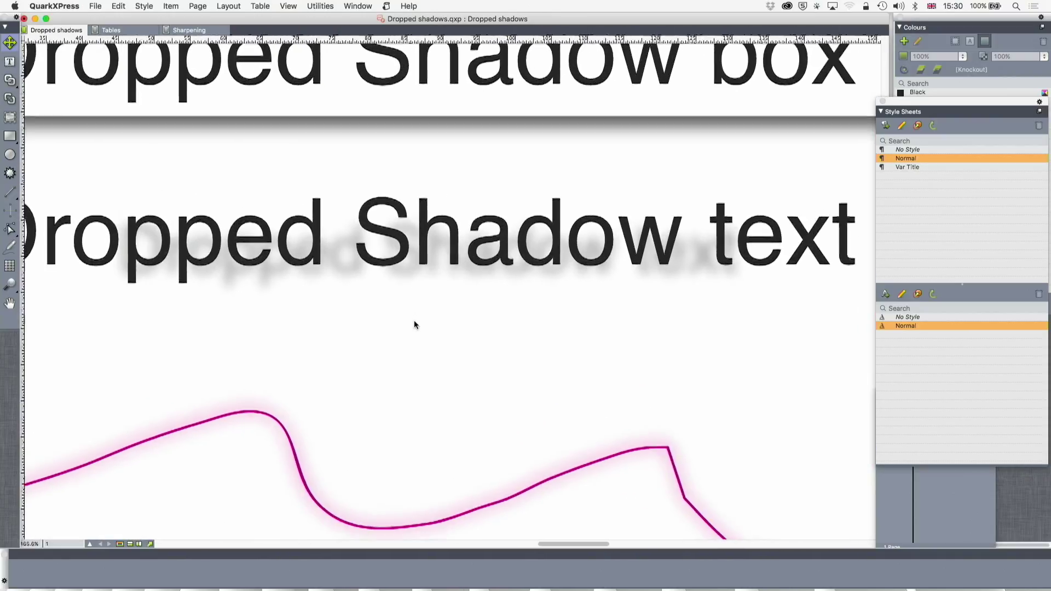
scroll(415, 324, up, 1)
scroll(414, 325, down, 2)
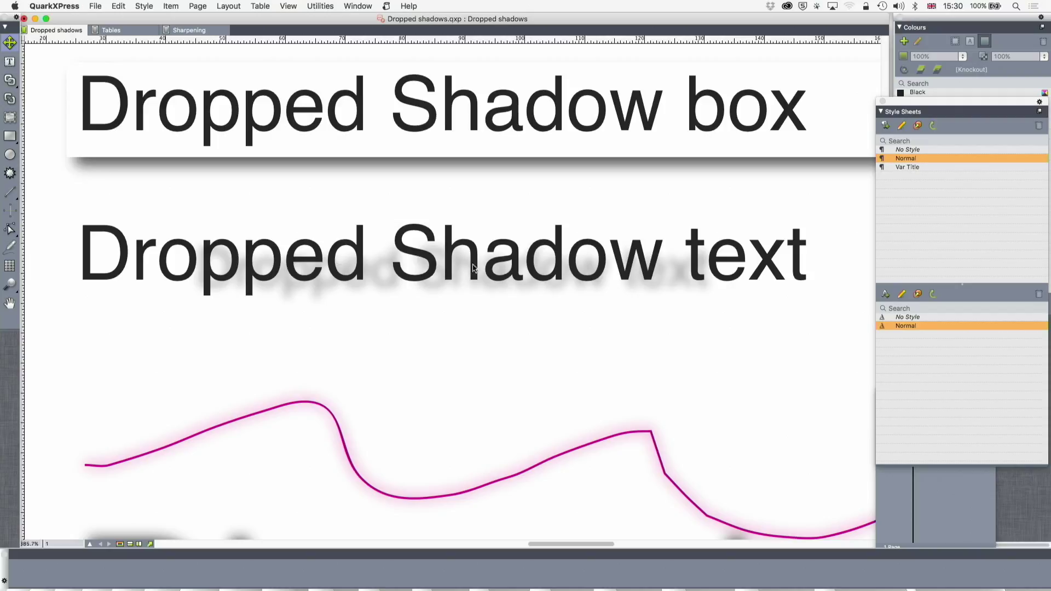
click(473, 268)
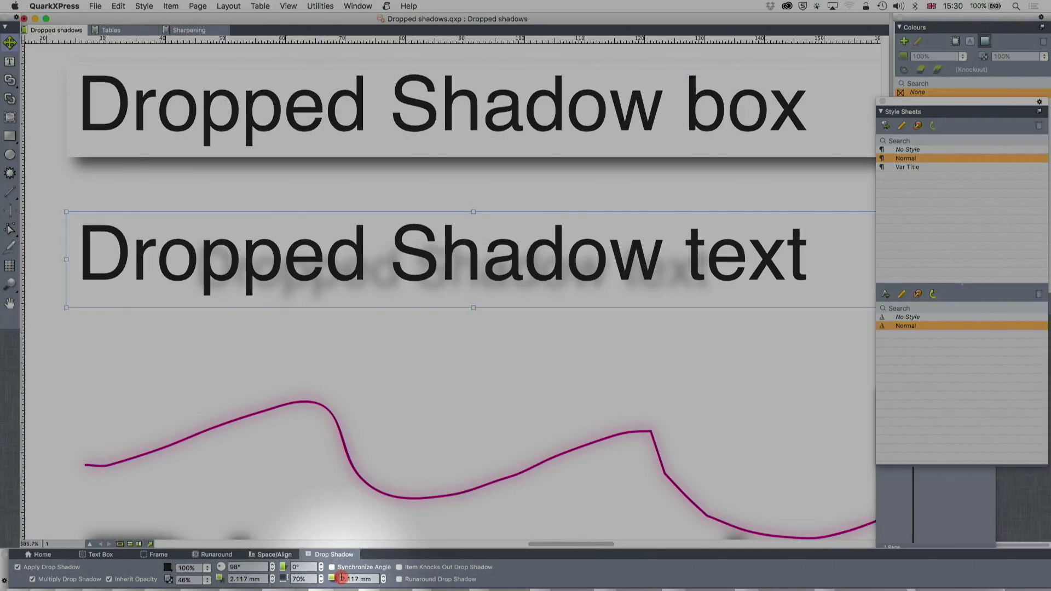
click(386, 579)
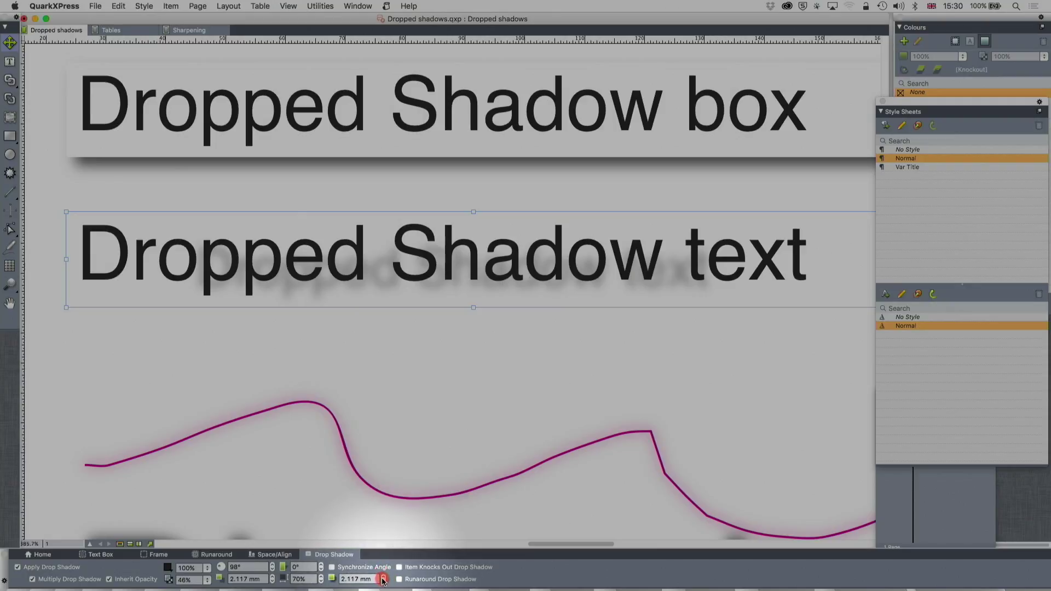
click(384, 581)
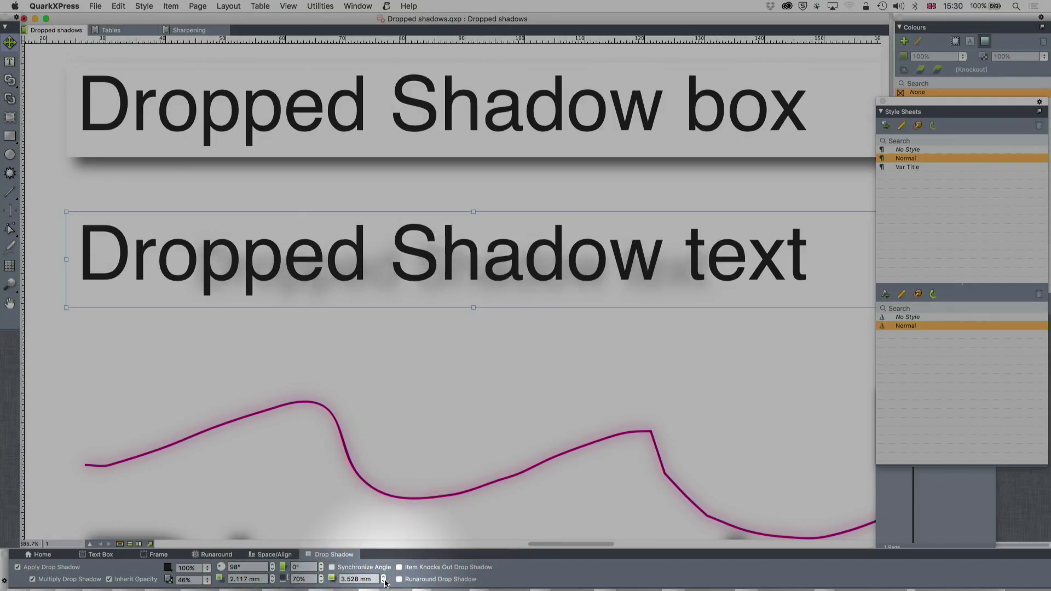
click(10, 41)
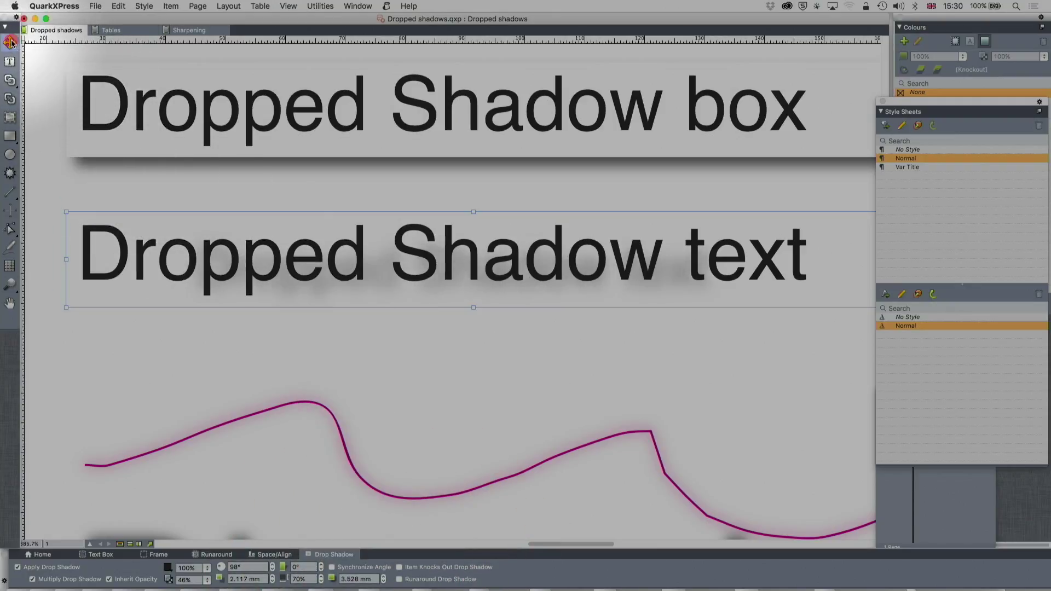
key(Delete)
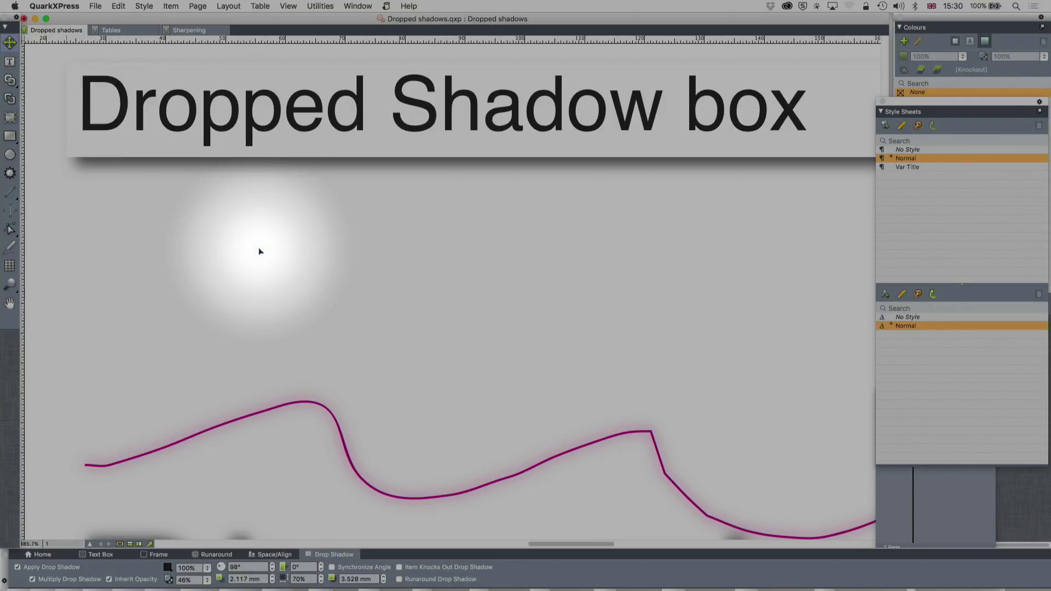
Option-drag a copy of the Dropped Shadow box heading below and set its background to None
drag(392, 113, 402, 270)
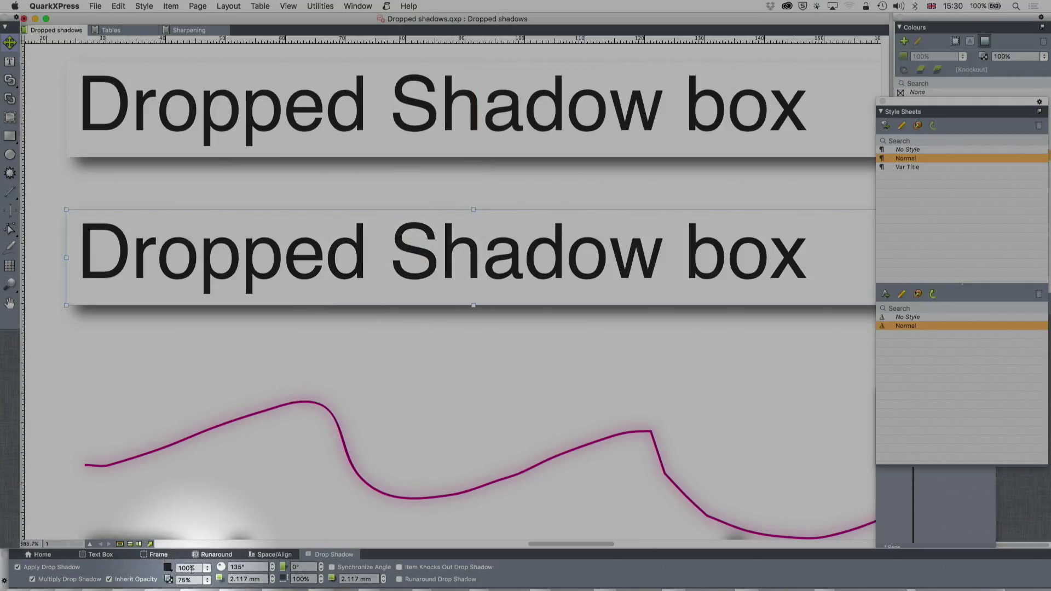
click(45, 555)
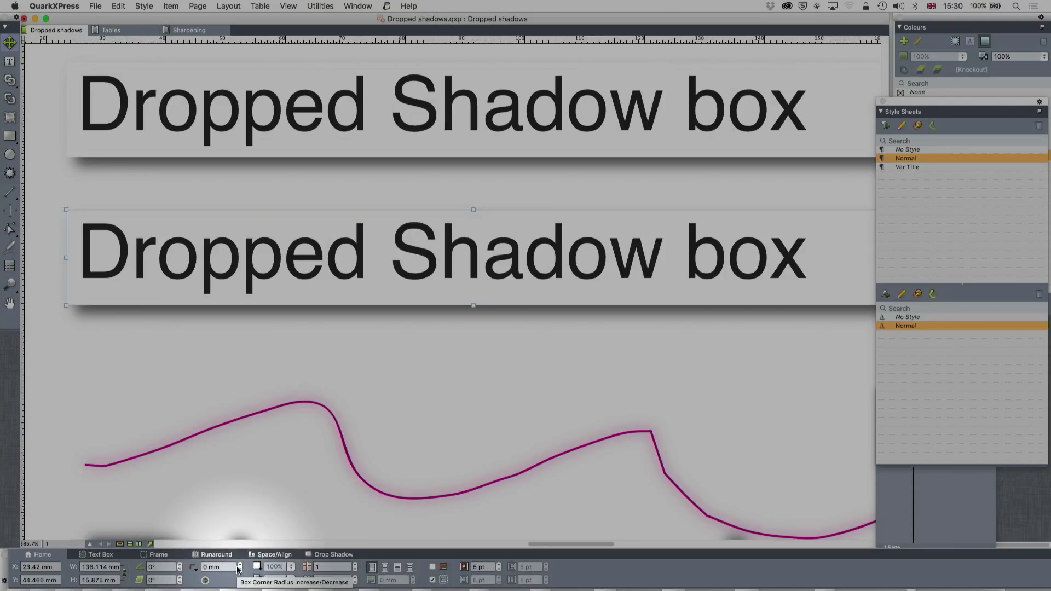
click(261, 567)
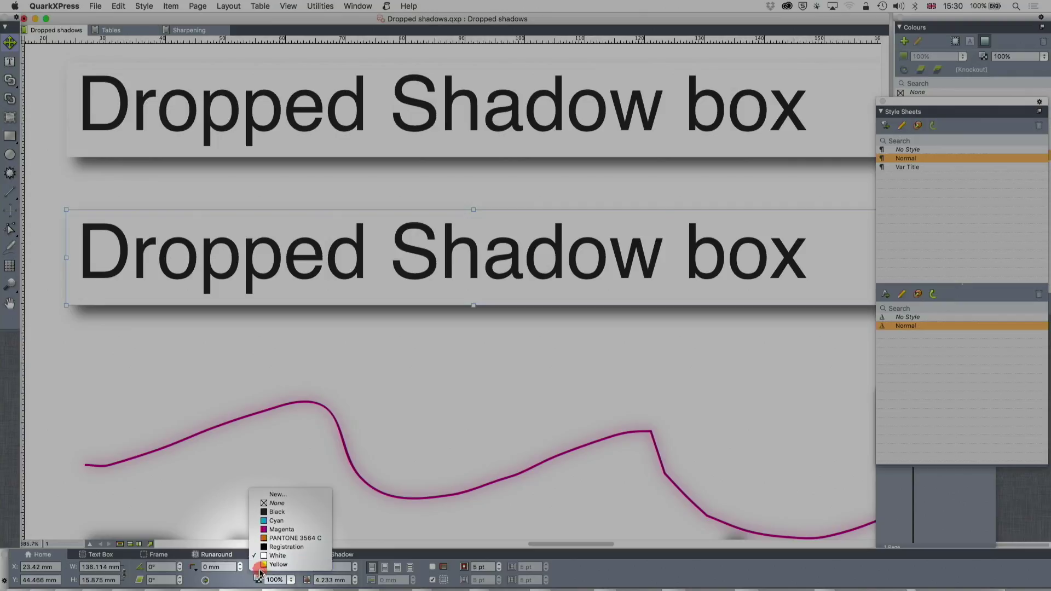
click(268, 501)
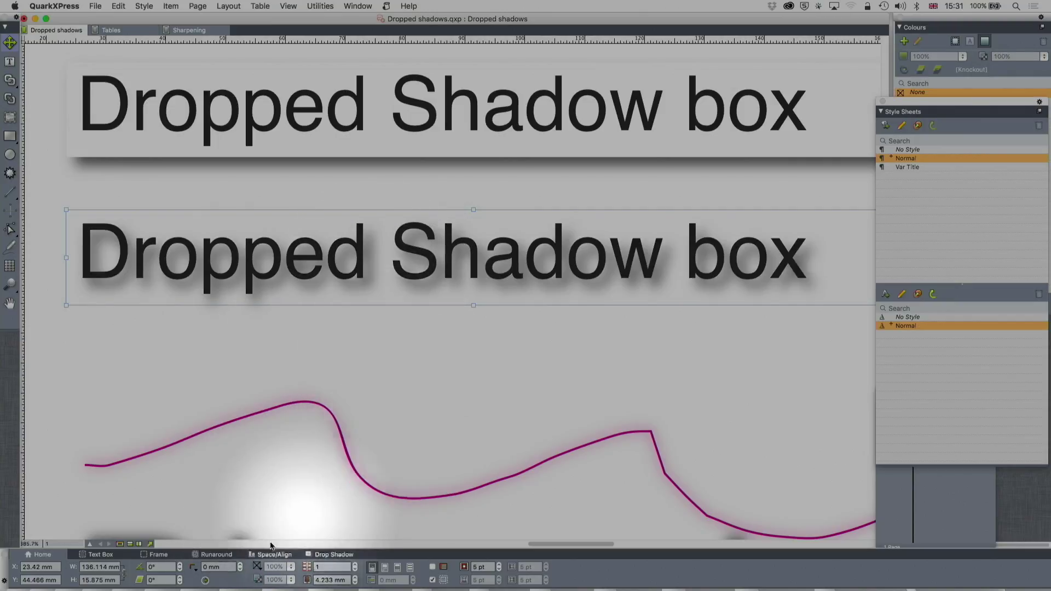
Adjust the lower heading's shadow blur, settling on a slight soft blur
click(322, 556)
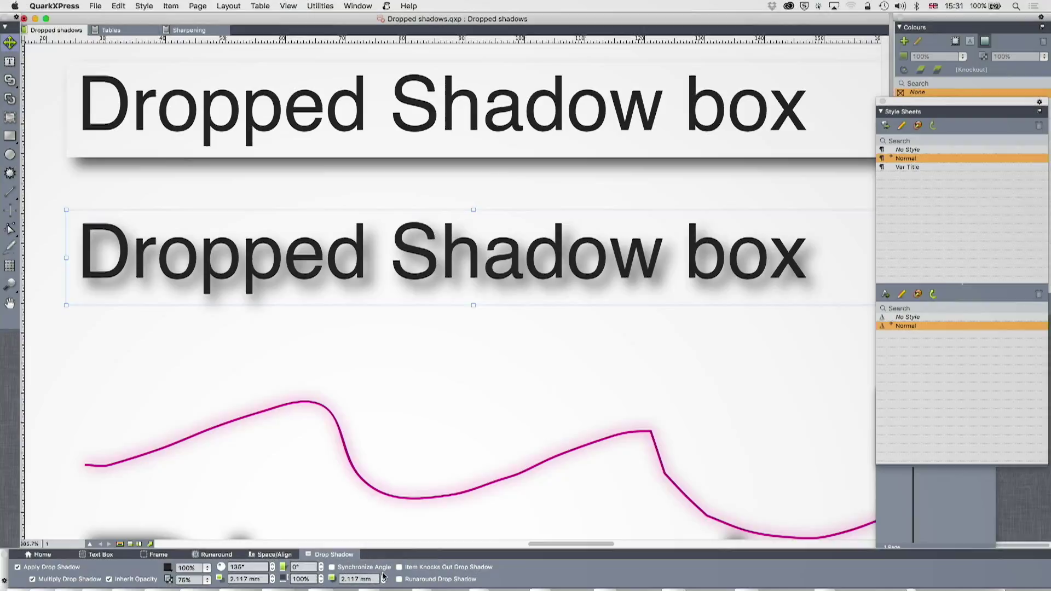
click(382, 578)
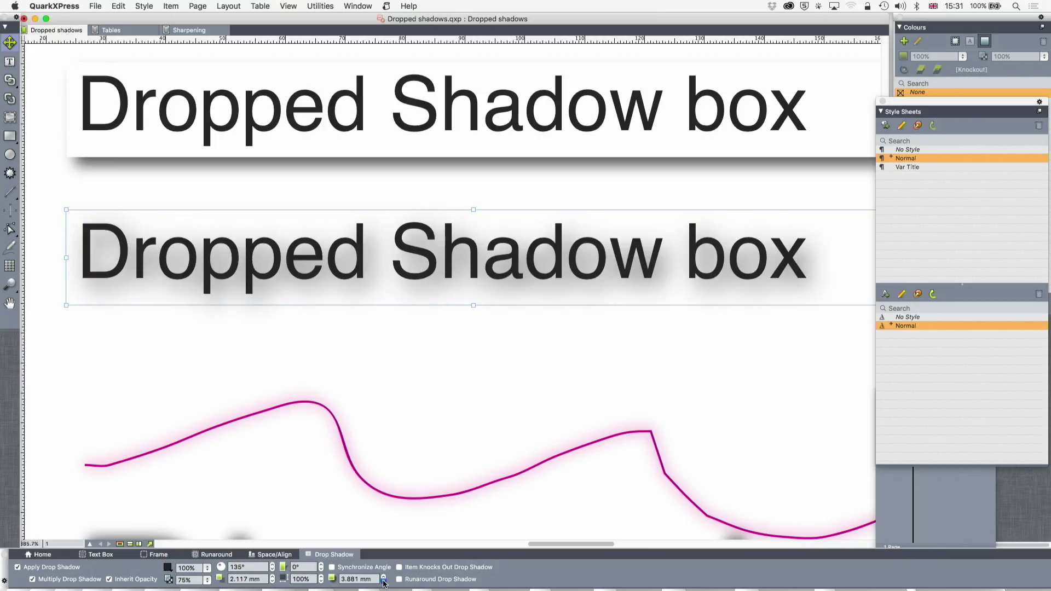
click(384, 584)
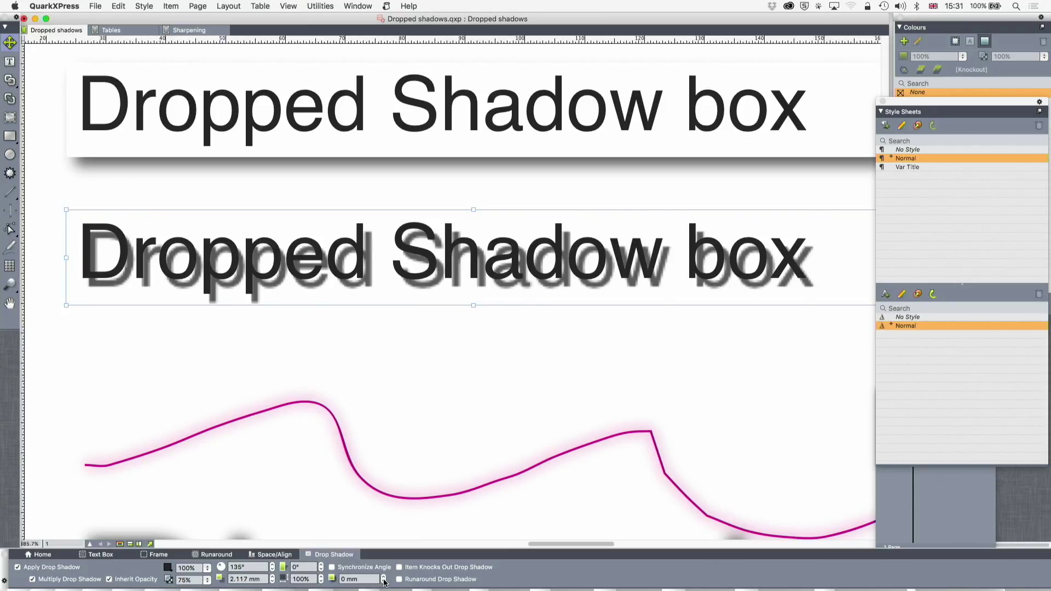
click(384, 577)
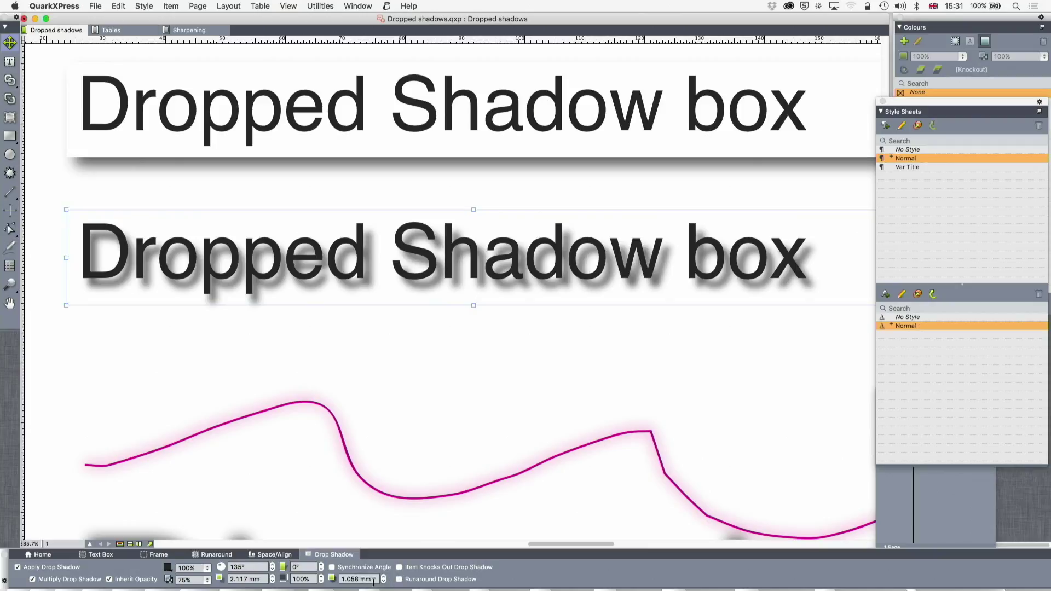
Try shadow skew at 25°, 45° and 15°, then reset it to 0°
click(323, 565)
click(322, 565)
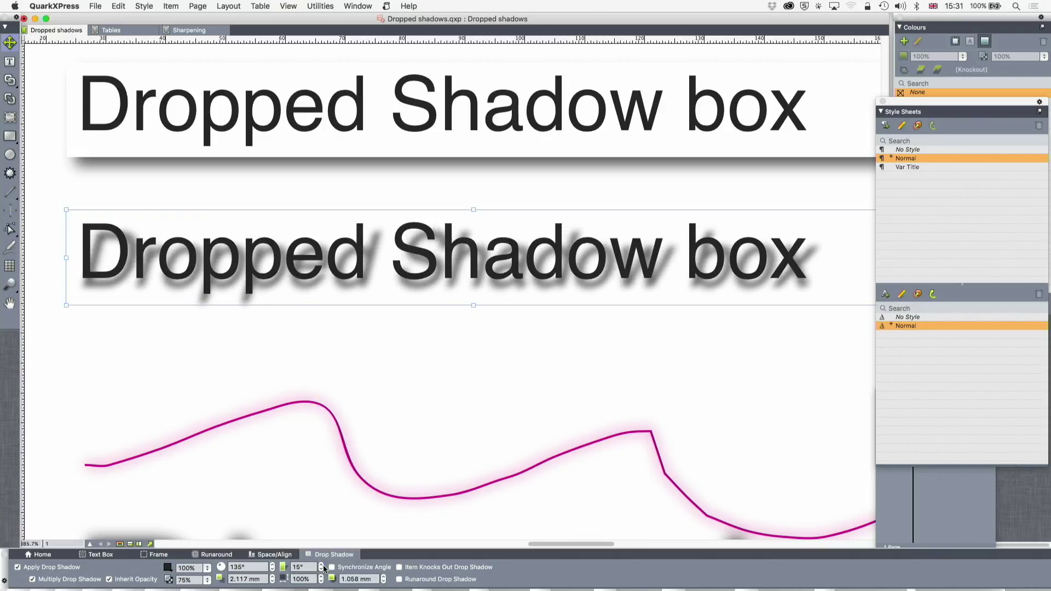
click(322, 565)
click(322, 565)
click(322, 565)
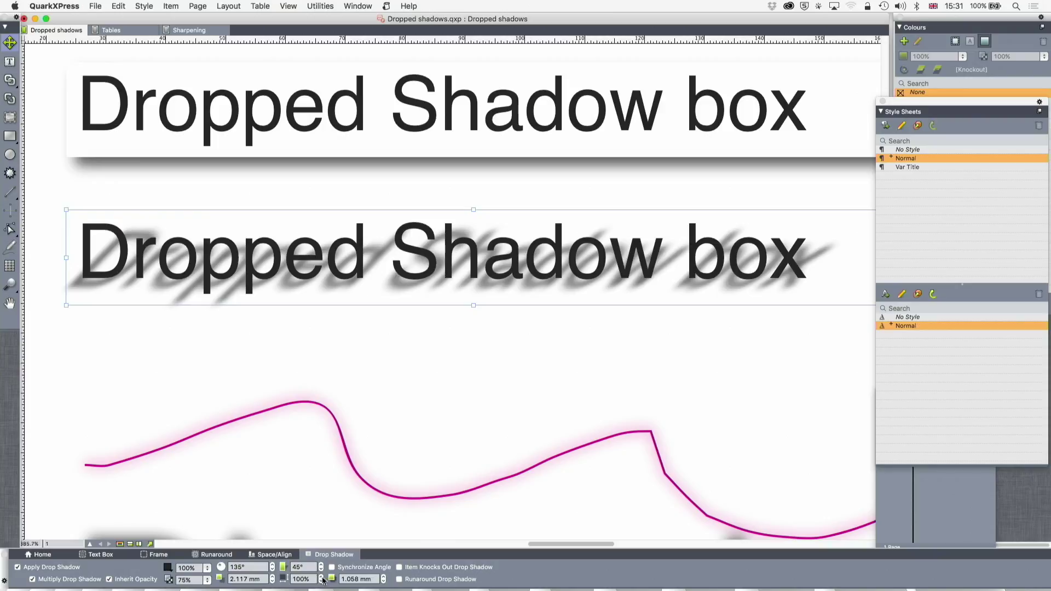
click(323, 572)
click(323, 572)
click(322, 572)
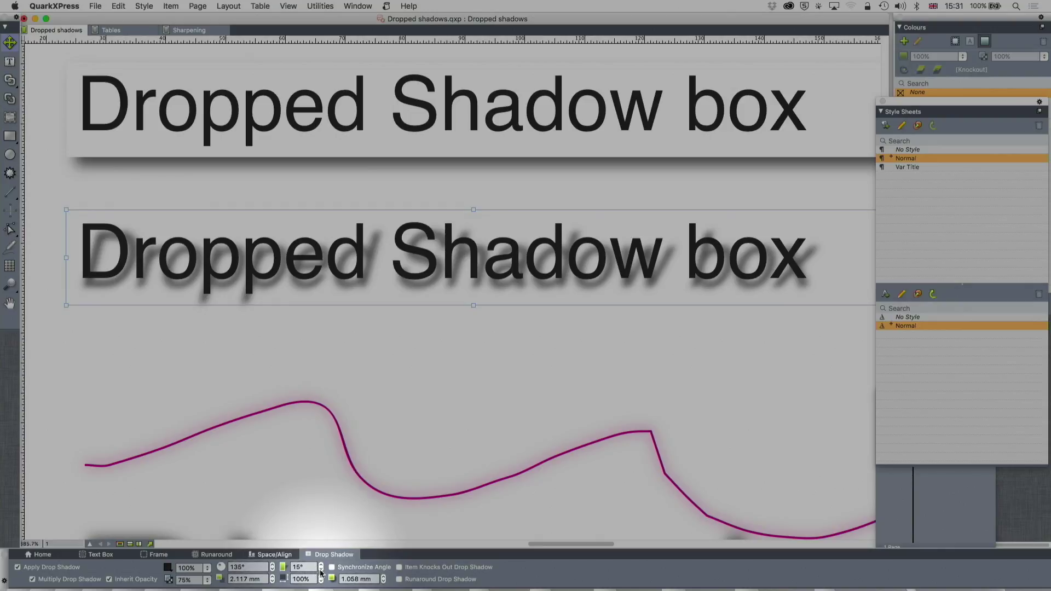
click(322, 571)
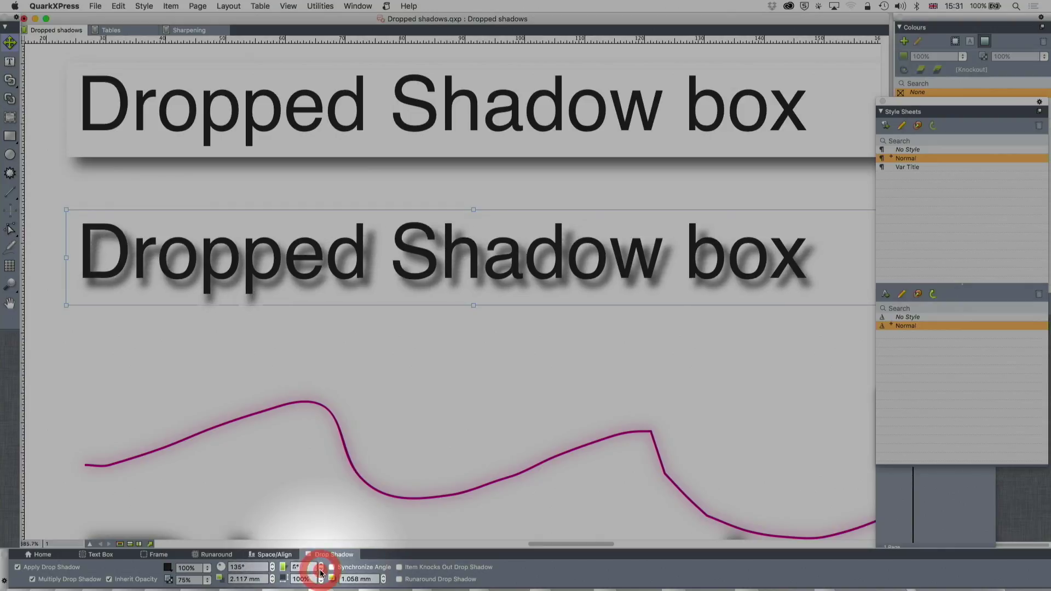
Increase the shadow distance to 4.233 mm
click(272, 577)
click(272, 578)
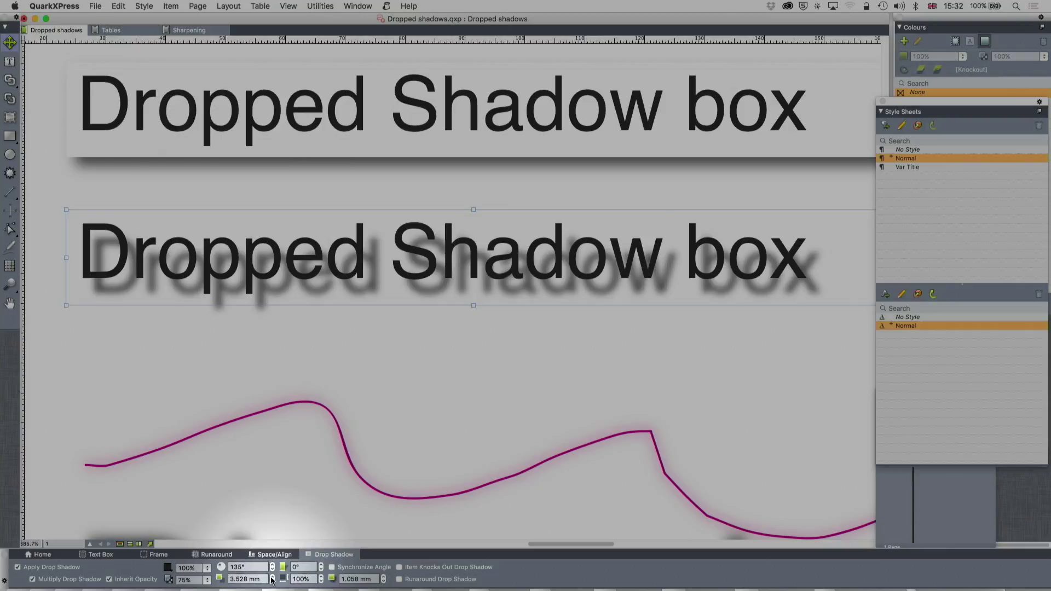
click(272, 578)
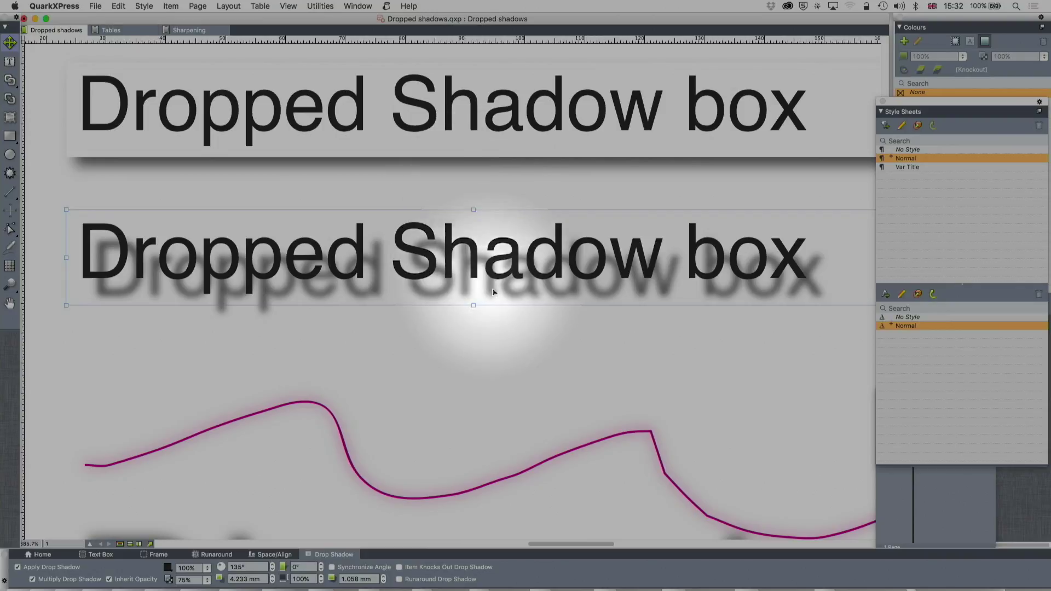
click(10, 42)
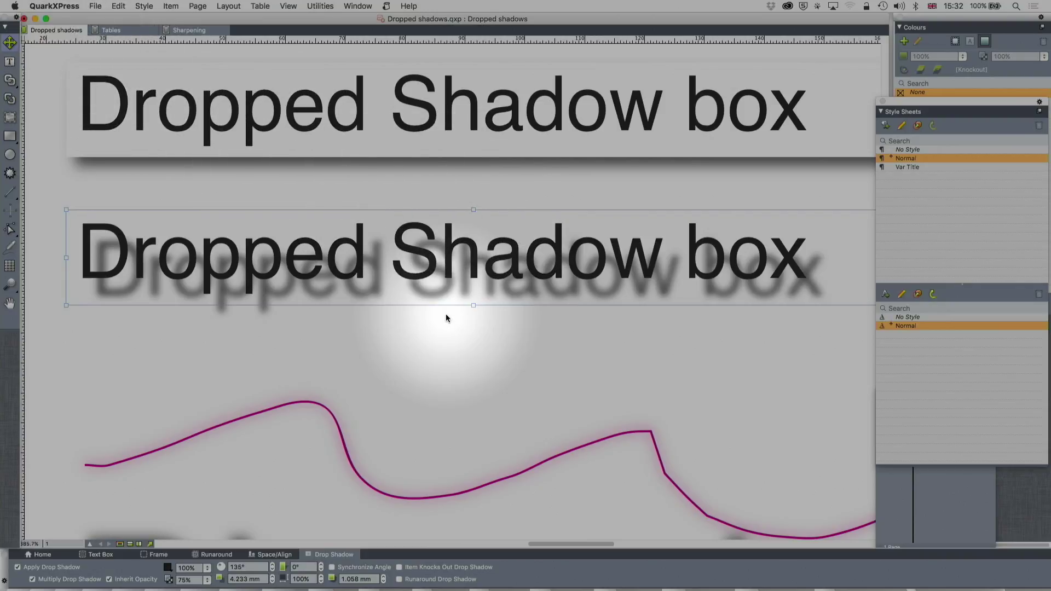
scroll(443, 315, down, 2)
scroll(442, 316, up, 1)
scroll(442, 316, up, 1)
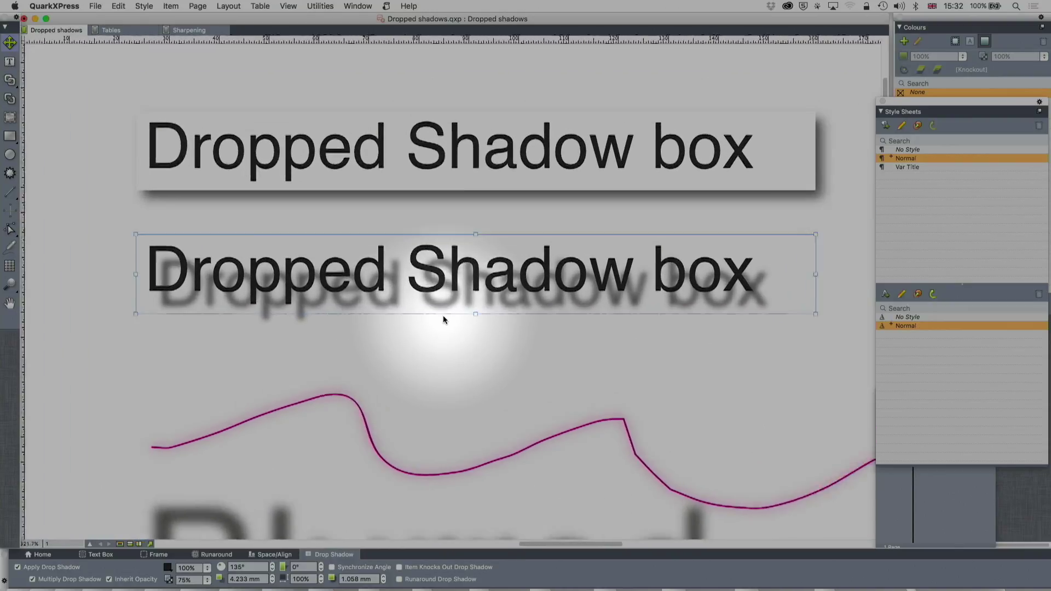
scroll(443, 316, up, 1)
scroll(443, 316, up, 1)
scroll(443, 315, down, 1)
scroll(443, 315, down, 3)
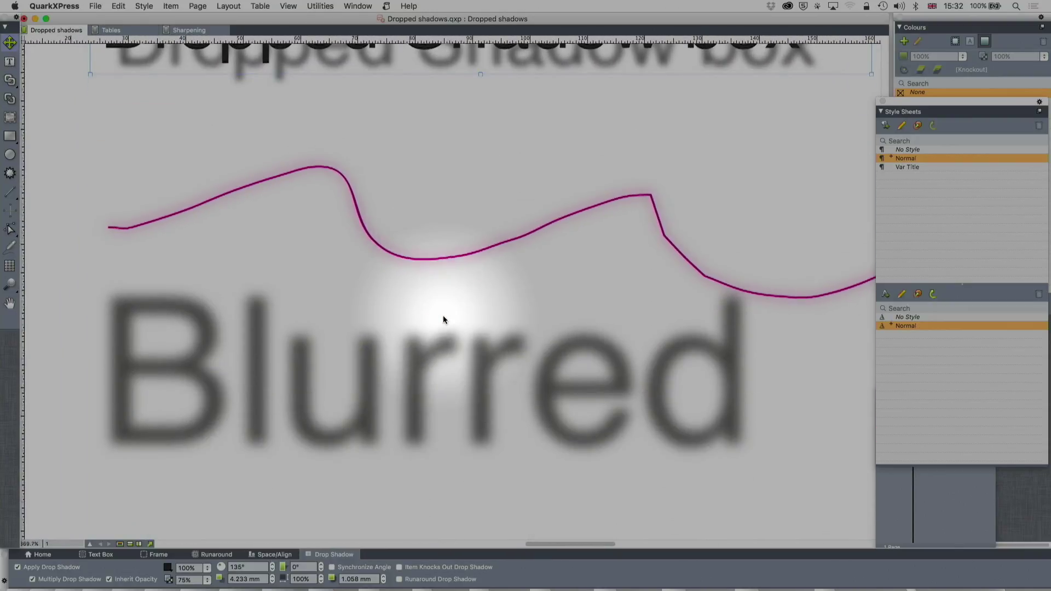
scroll(443, 315, down, 2)
scroll(443, 315, down, 4)
scroll(443, 319, down, 2)
scroll(442, 319, right, 3)
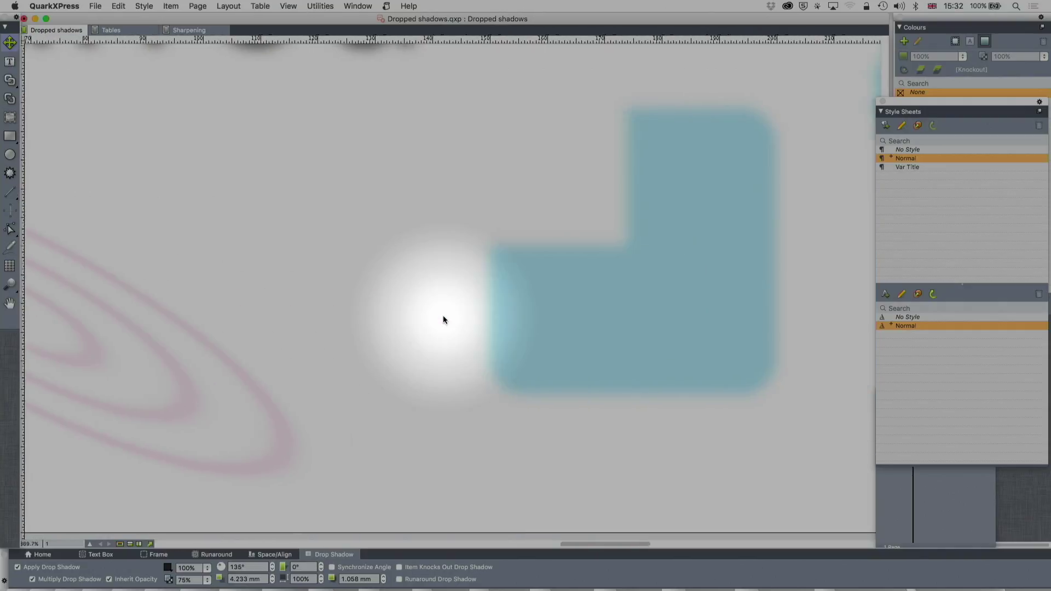
scroll(443, 319, up, 2)
scroll(443, 319, right, 3)
scroll(442, 318, left, 3)
scroll(442, 319, left, 3)
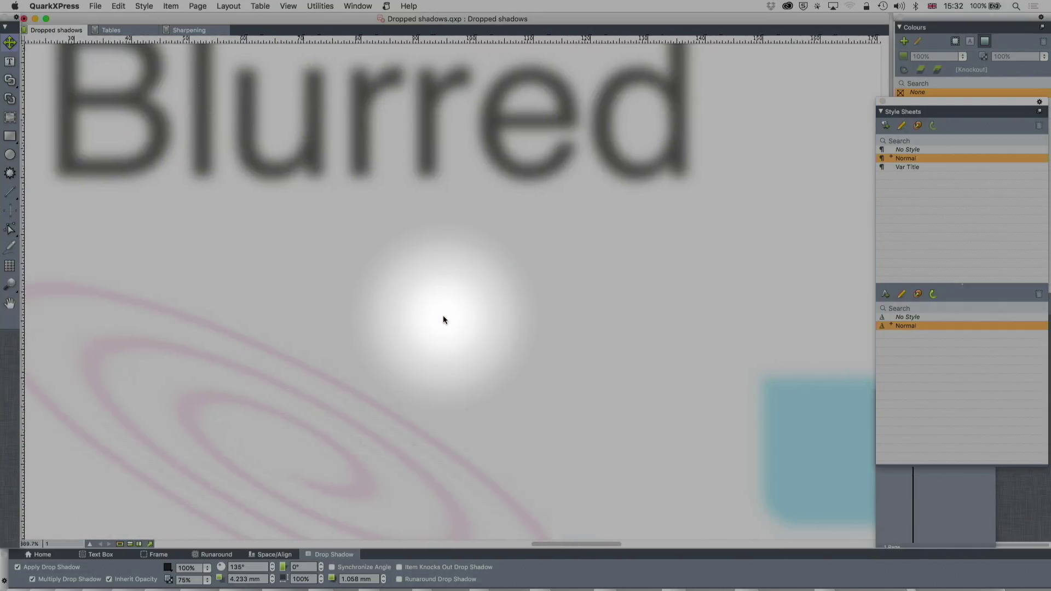
scroll(443, 319, up, 3)
scroll(443, 319, up, 3)
scroll(443, 319, right, 2)
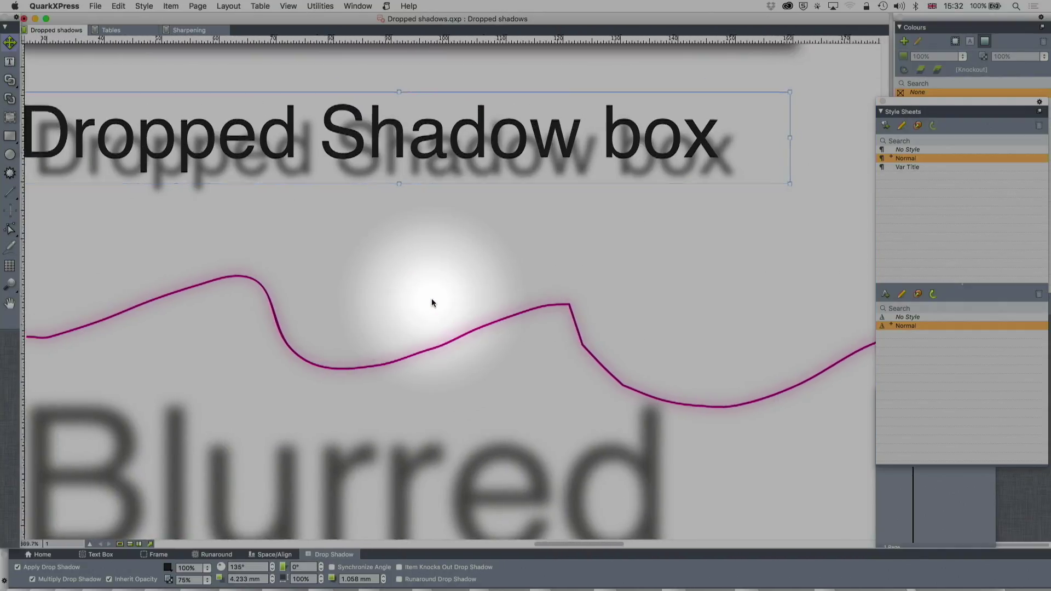
scroll(431, 299, down, 1)
scroll(431, 298, left, 1)
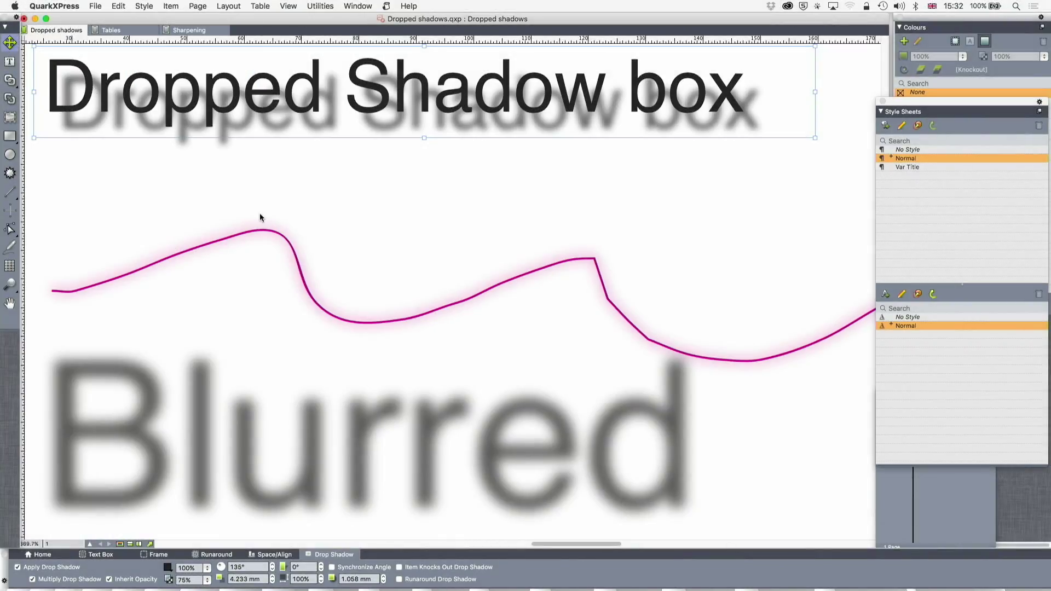
click(293, 253)
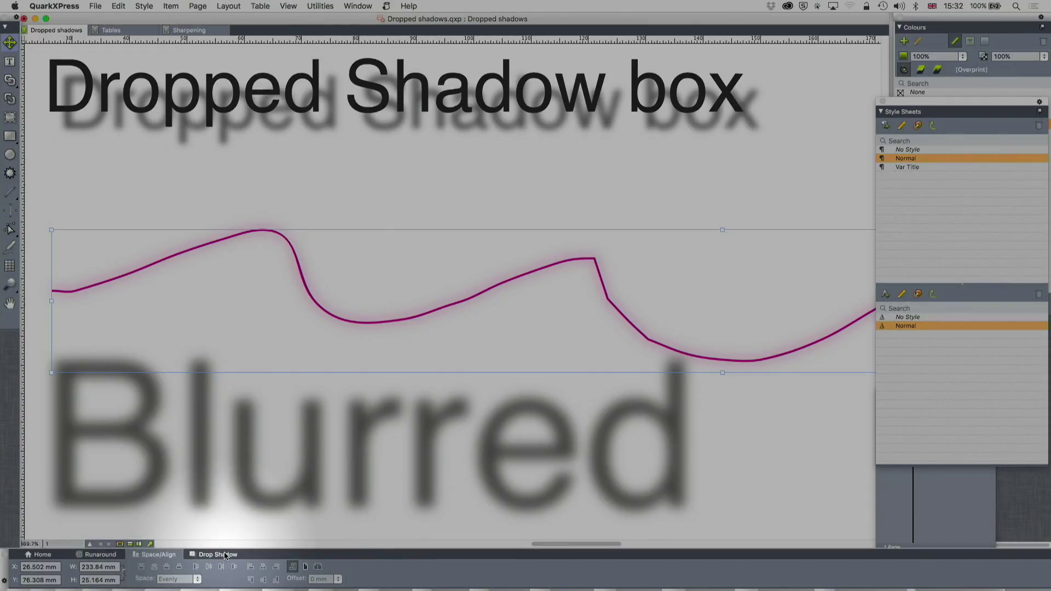
Reduce the magenta curve's shadow blur and drag the Blurred box onto the curve
click(220, 555)
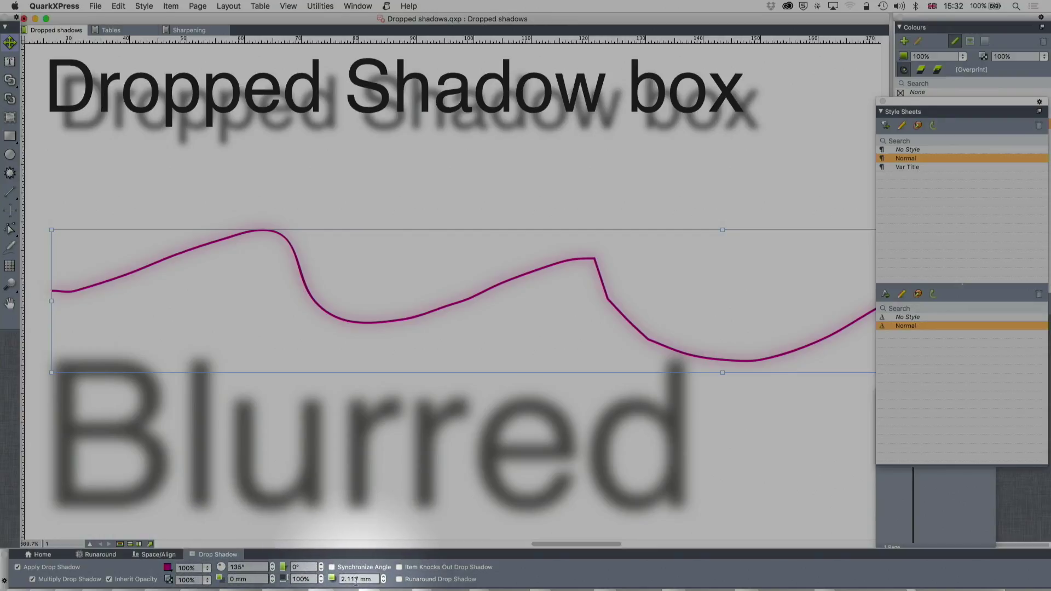
click(383, 580)
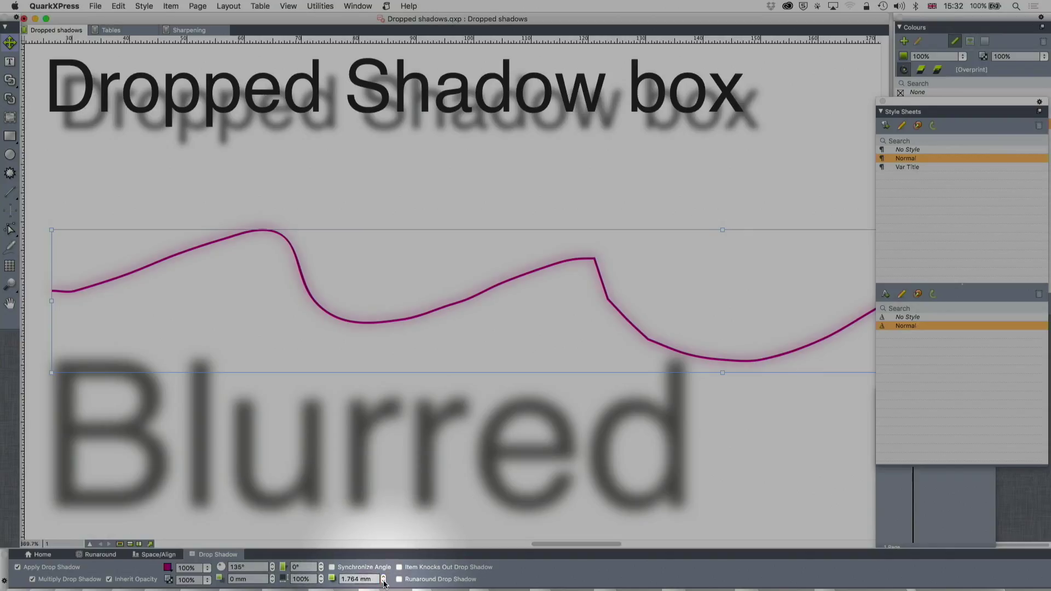
click(383, 581)
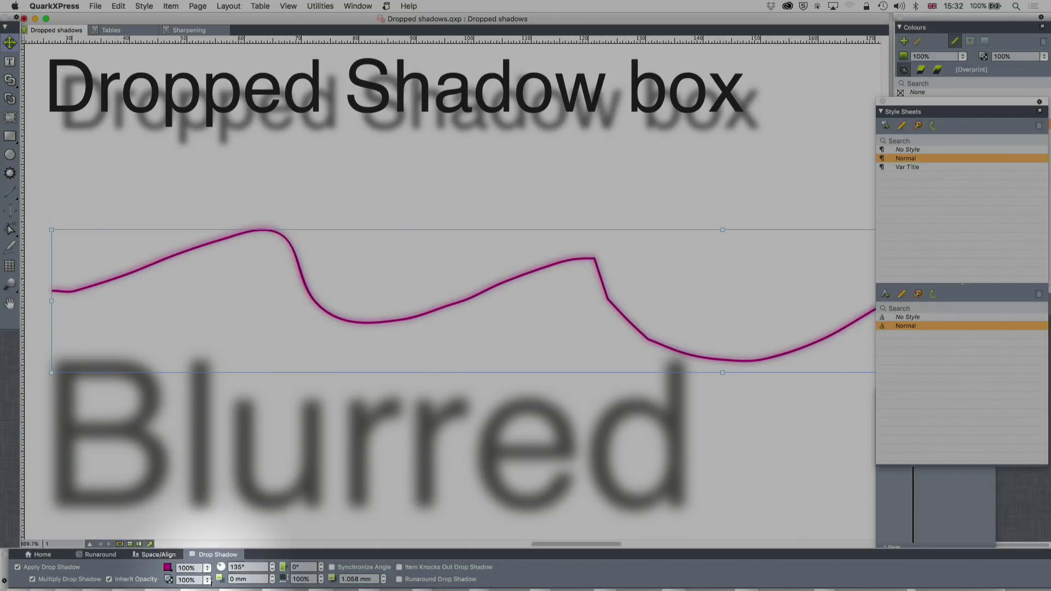
click(270, 490)
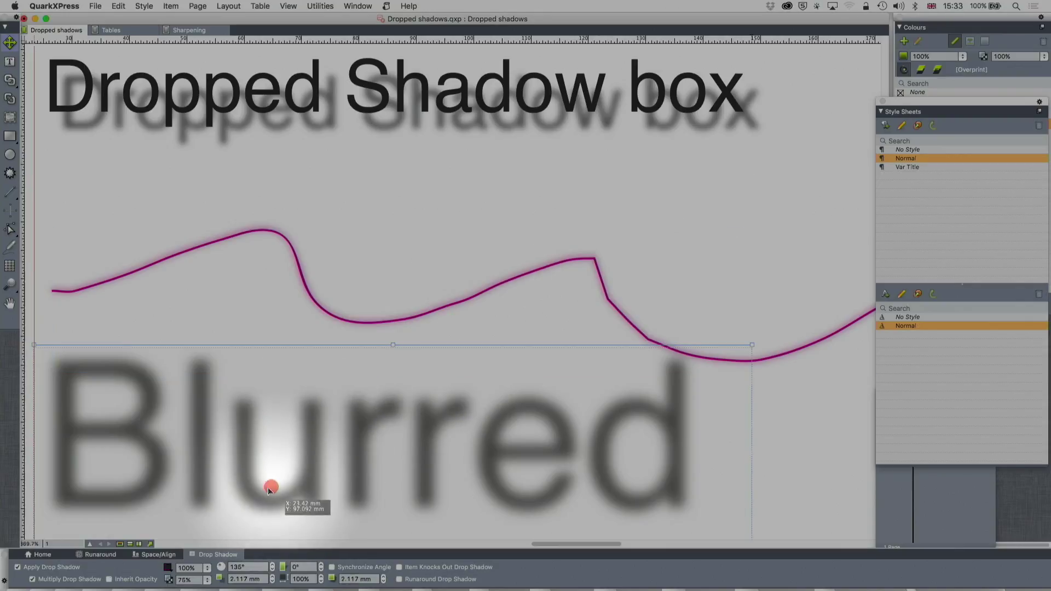
mouse_move(269, 489)
mouse_down()
mouse_move(413, 307)
mouse_move(418, 327)
mouse_up()
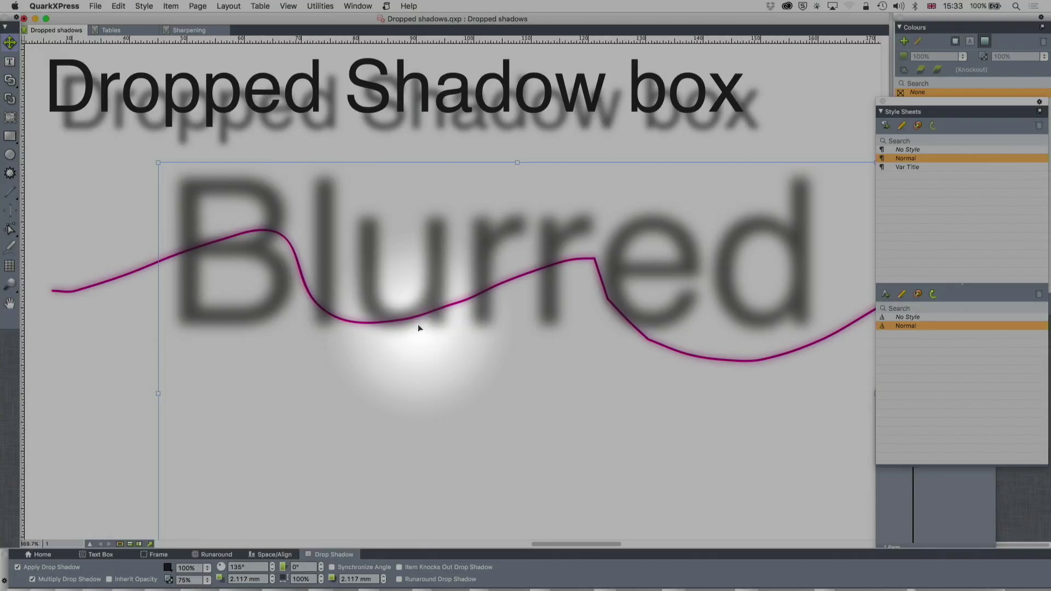
Undo the Blurred box move with Cmd+Z
key(super+z)
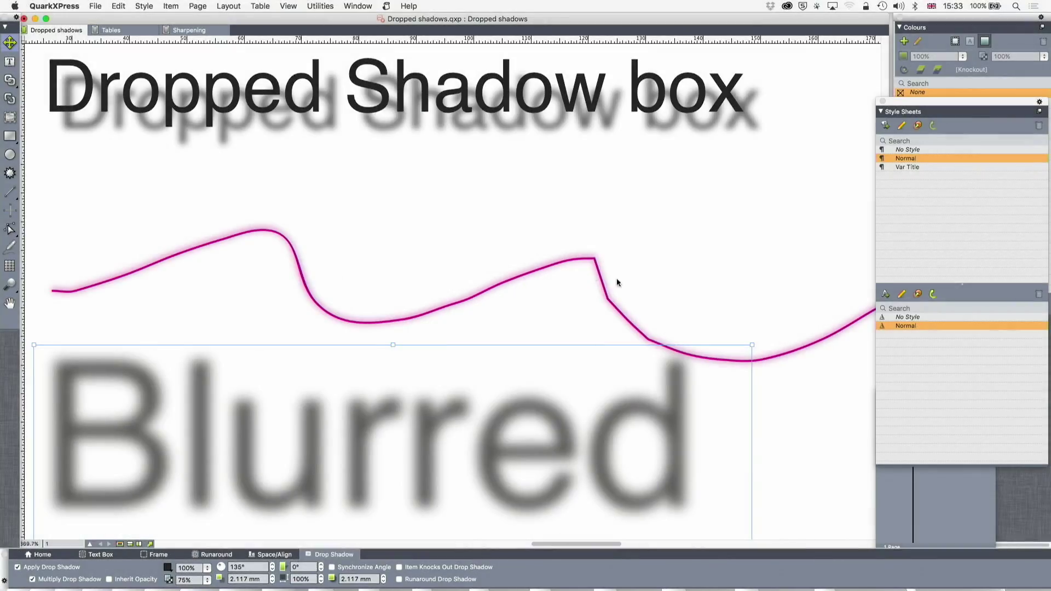
scroll(481, 276, down, 1)
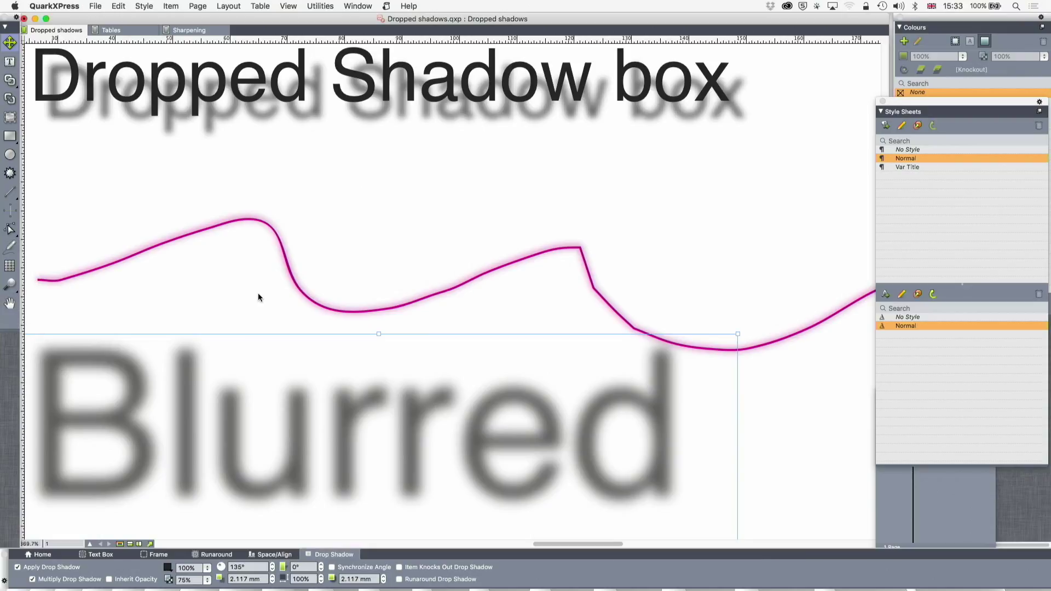
scroll(398, 303, left, 3)
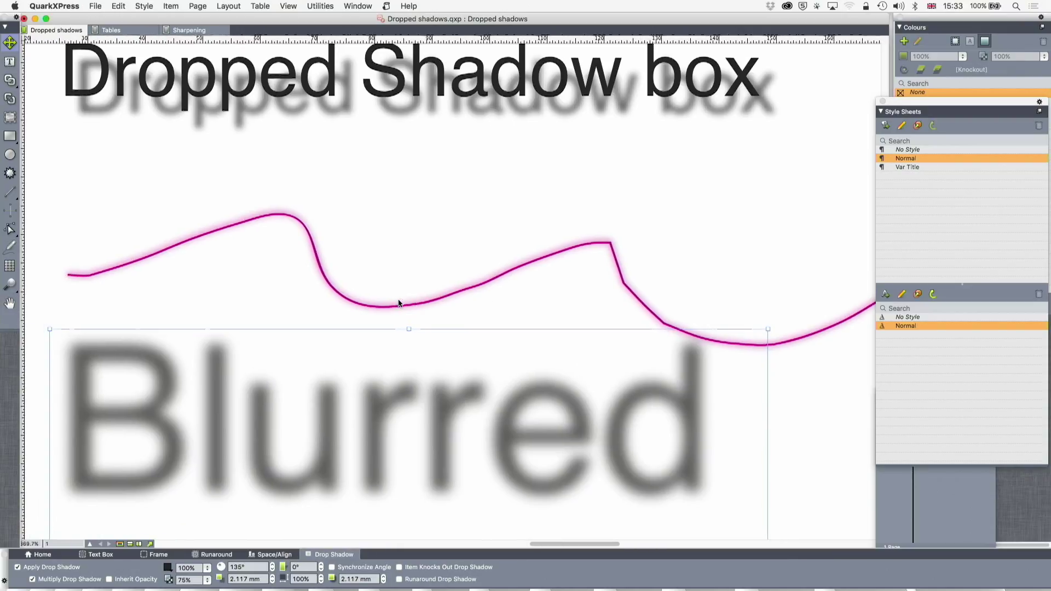
scroll(281, 266, down, 1)
scroll(278, 267, down, 2)
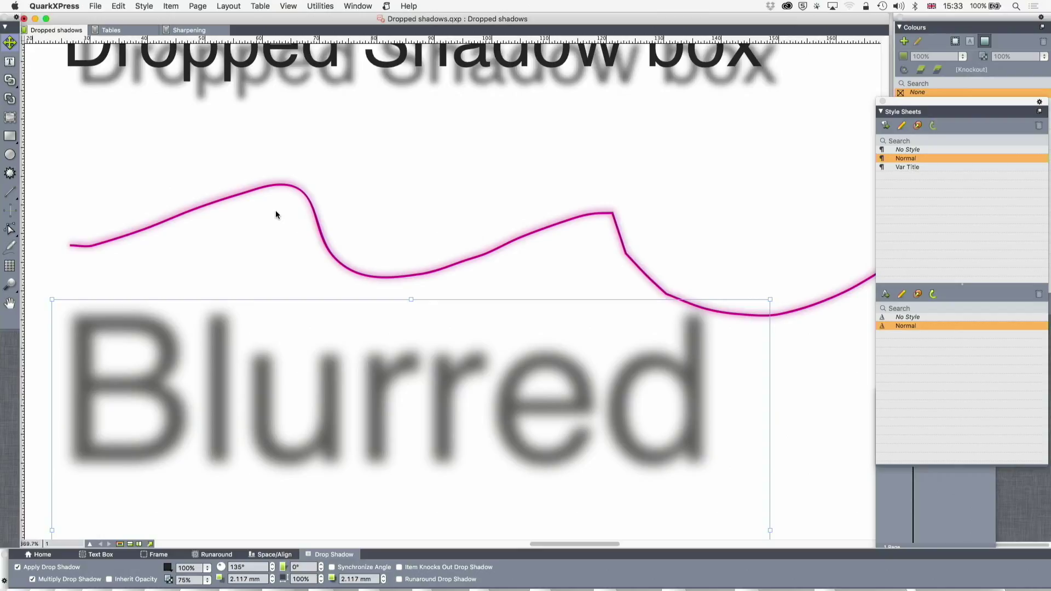
scroll(275, 215, down, 3)
scroll(277, 214, down, 2)
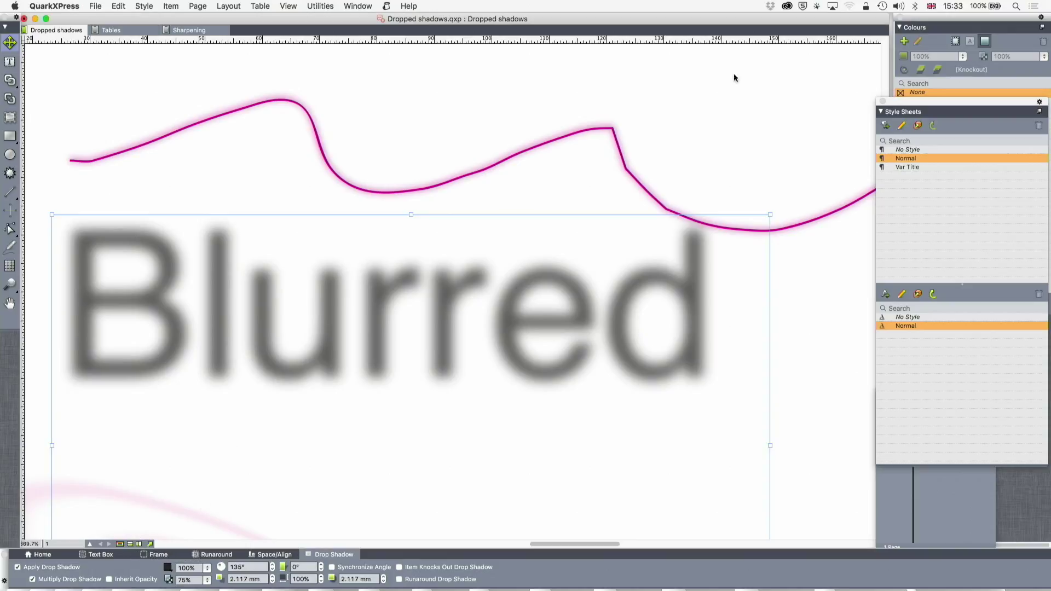
Undock the Style Sheets palette and delete the old Blurred text box
mouse_move(935, 103)
mouse_down()
mouse_move(726, 111)
mouse_move(732, 67)
mouse_up()
double_click(562, 299)
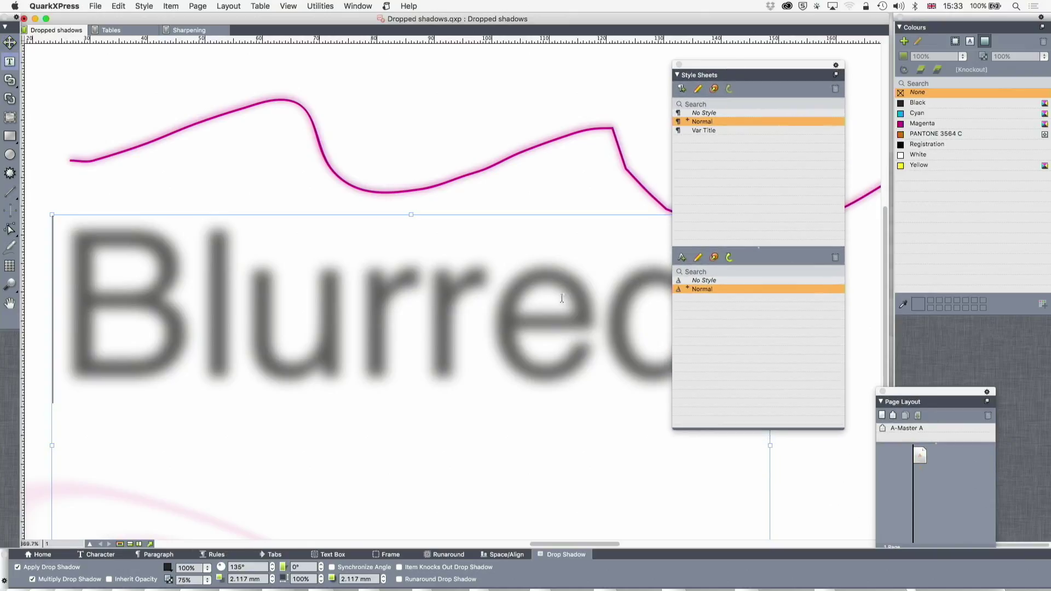
drag(143, 306, 857, 278)
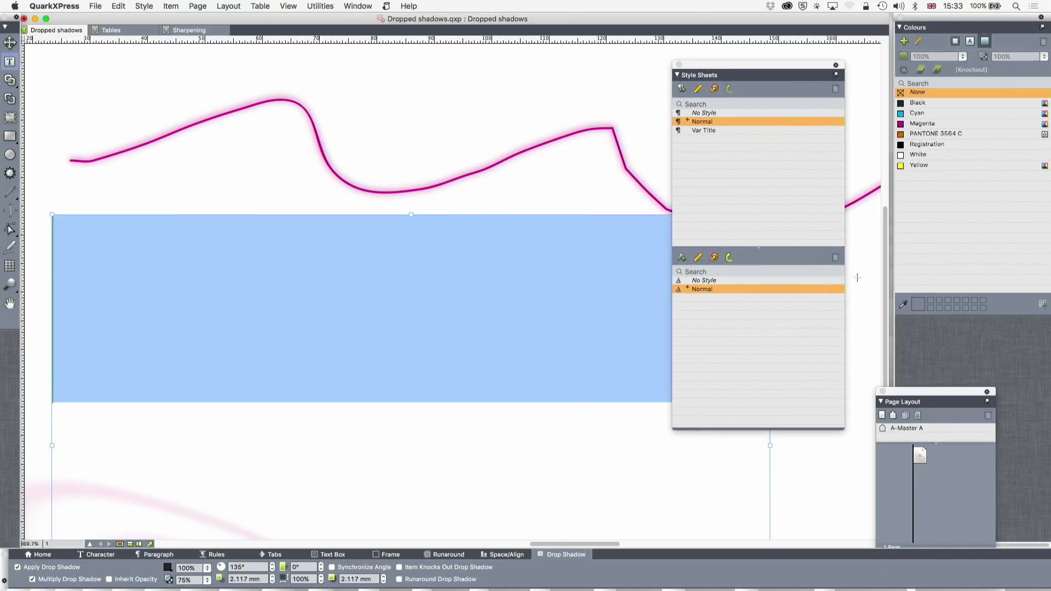
click(11, 43)
key(Delete)
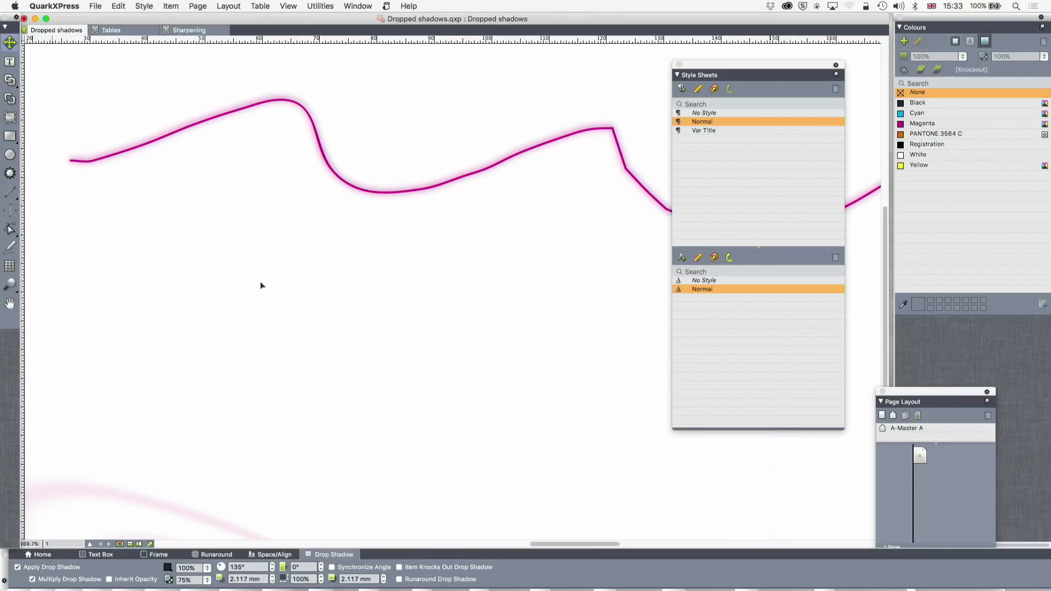
Draw a new text box reading 'Blurred' at 72 pt with 0% shade
click(10, 62)
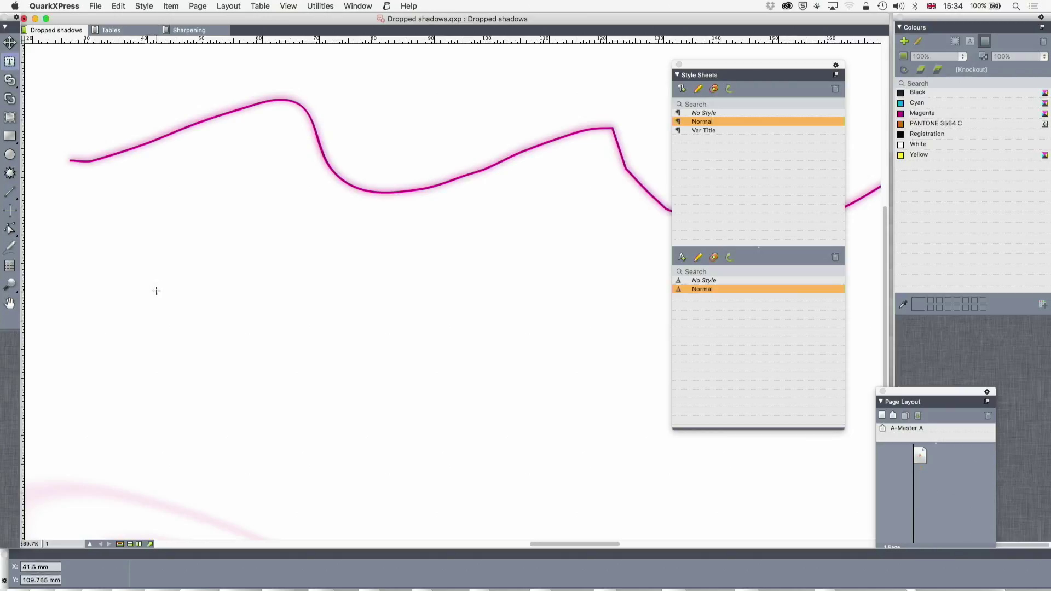
drag(84, 234, 623, 460)
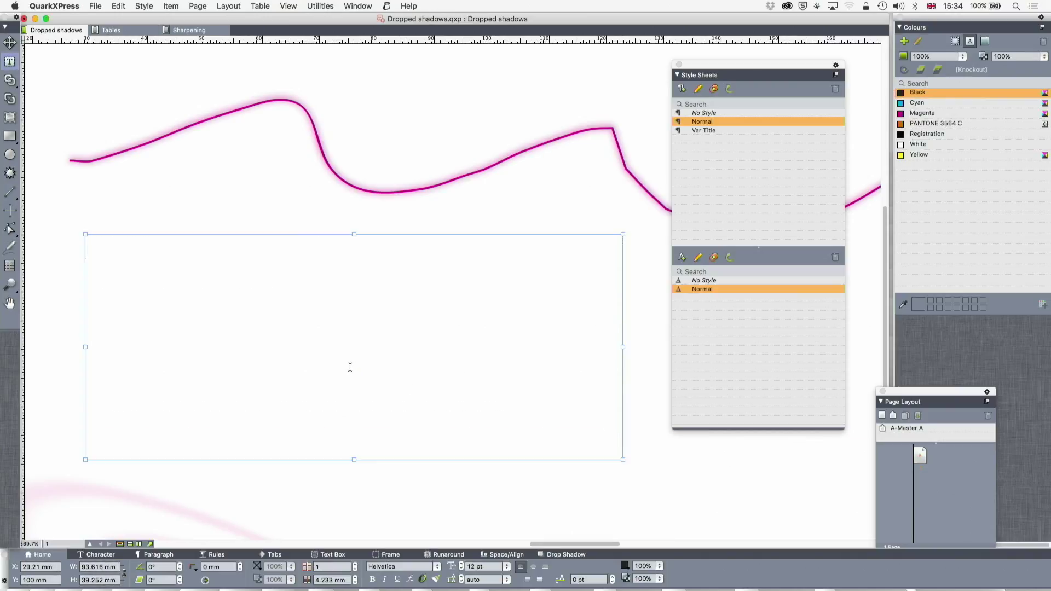
text(Blurredd)
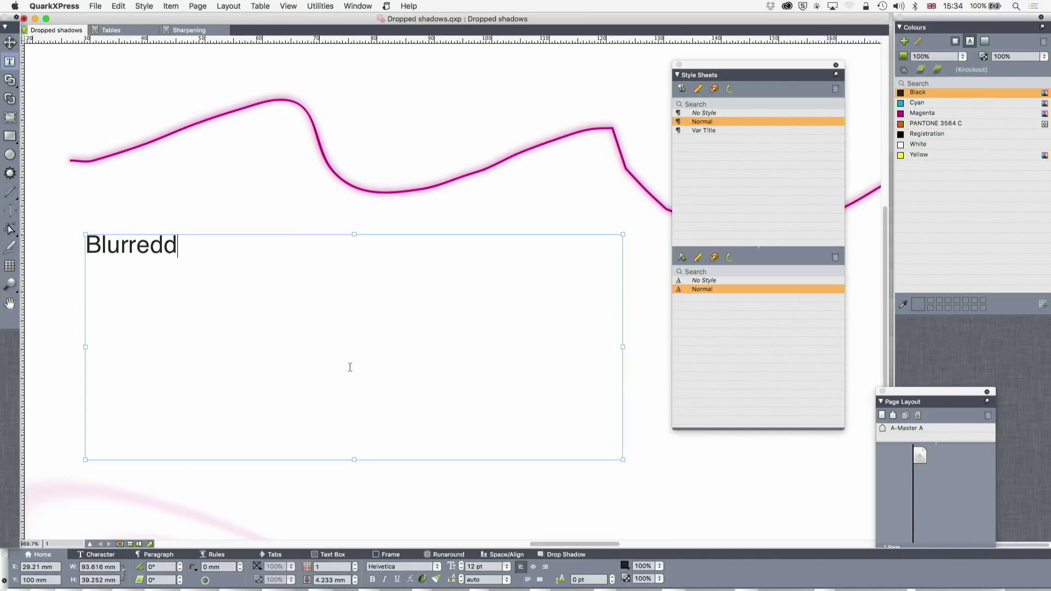
key(BackSpace)
key(super+a)
key(super+shift+period)
key(super+shift+period)
key(super+shift+period)
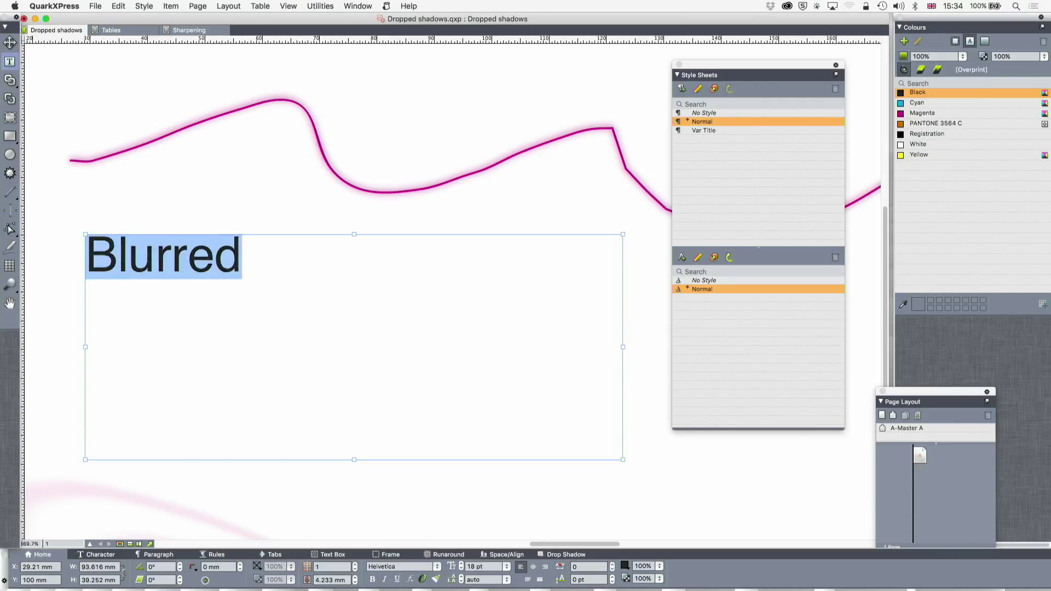
key(super+shift+period)
key(super+shift+period)
key(super+shift+period)
key(super+shift+period)
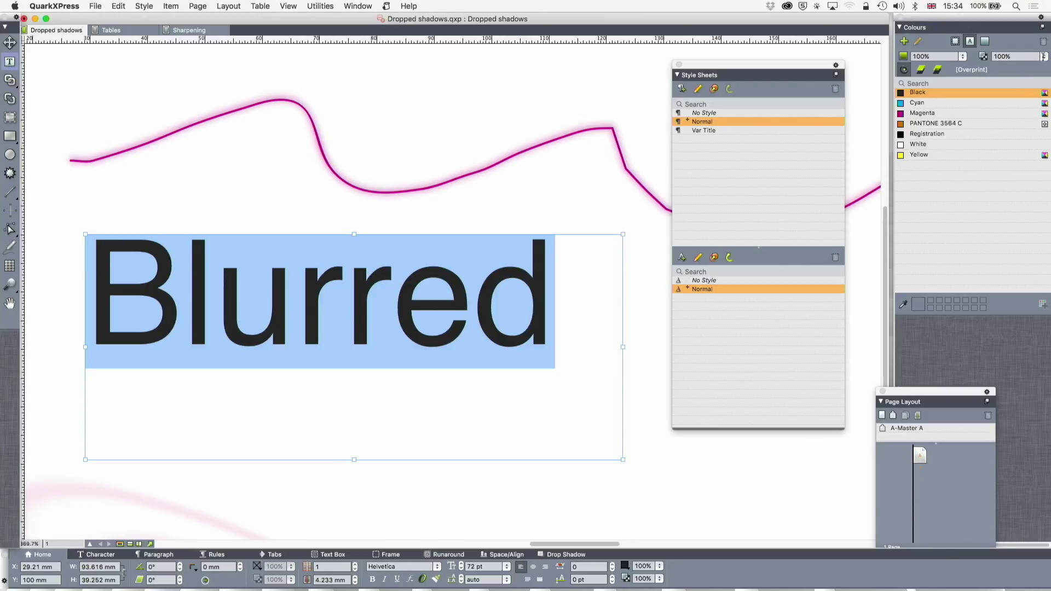
mouse_move(1043, 56)
mouse_down()
mouse_move(1038, 123)
mouse_move(994, 154)
mouse_up()
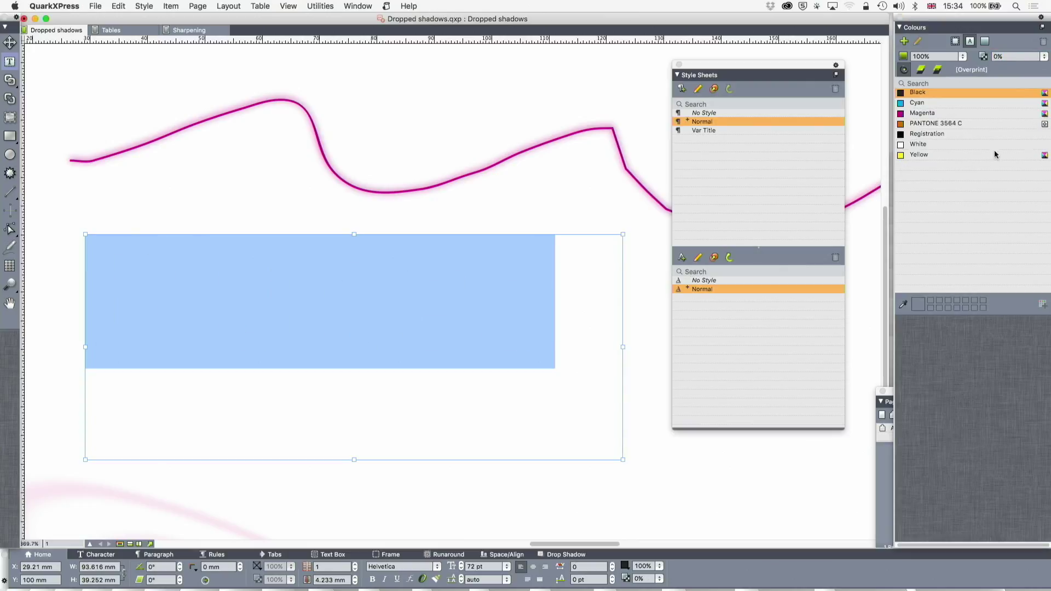
Select the invisible Blurred text box and show its drop shadow settings
click(11, 41)
double_click(260, 263)
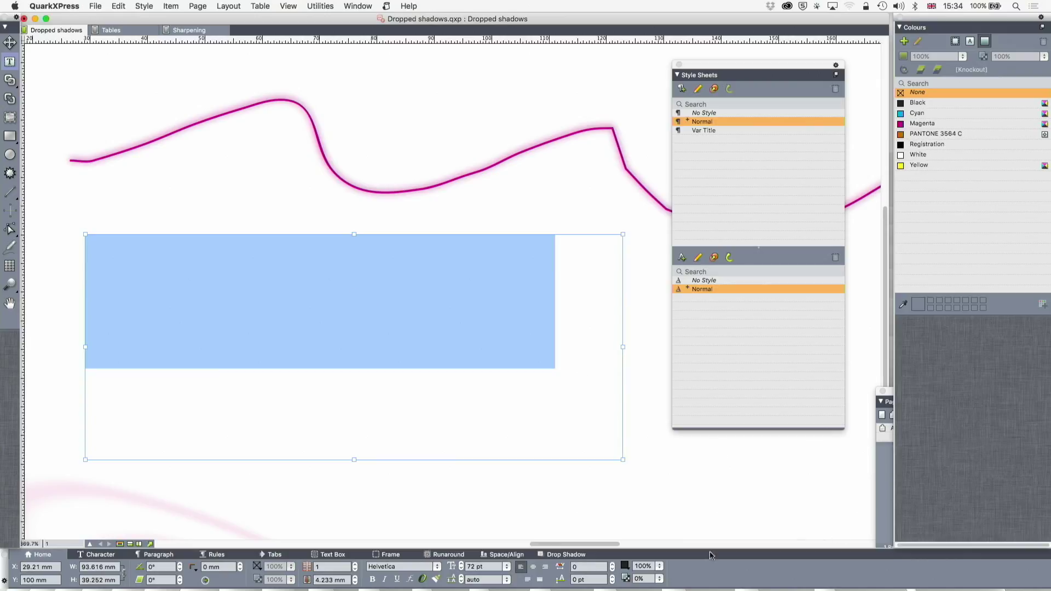
click(559, 555)
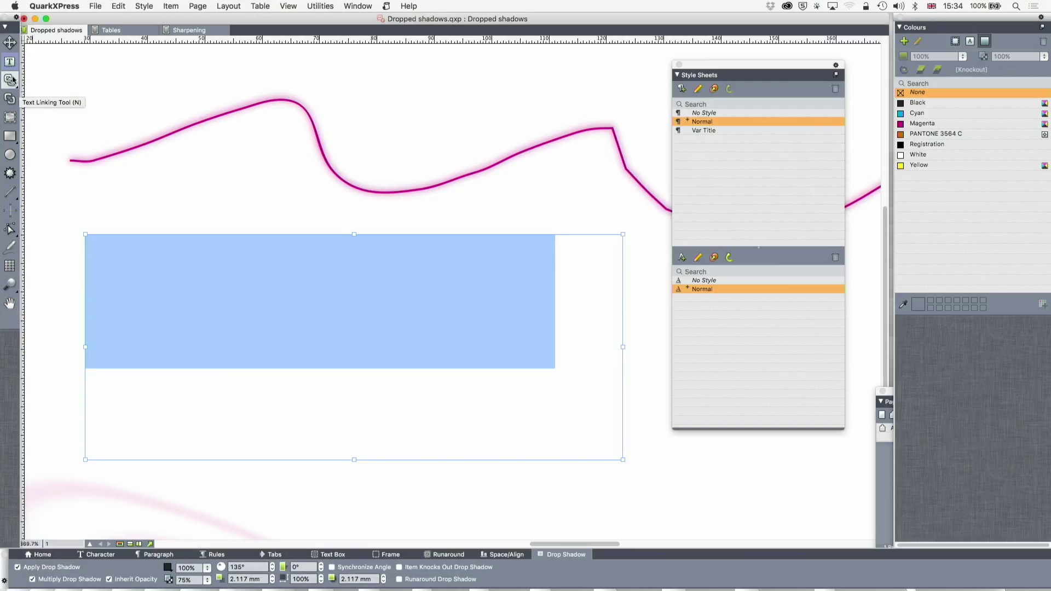
Select the Blurred line and toggle Inherit Opacity so only its grey shadow shows
click(12, 45)
click(67, 195)
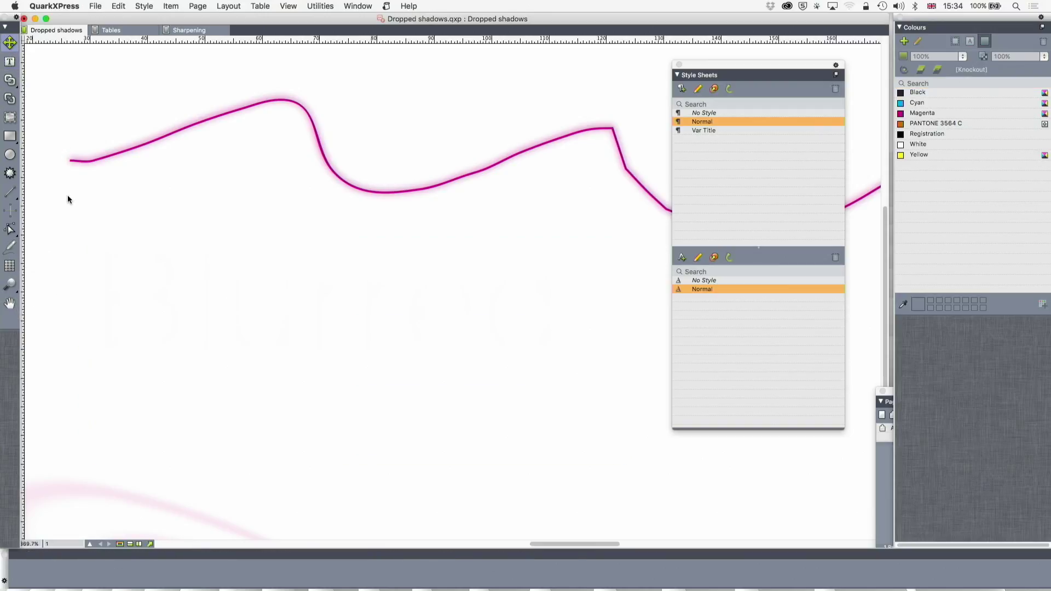
click(249, 319)
double_click(248, 322)
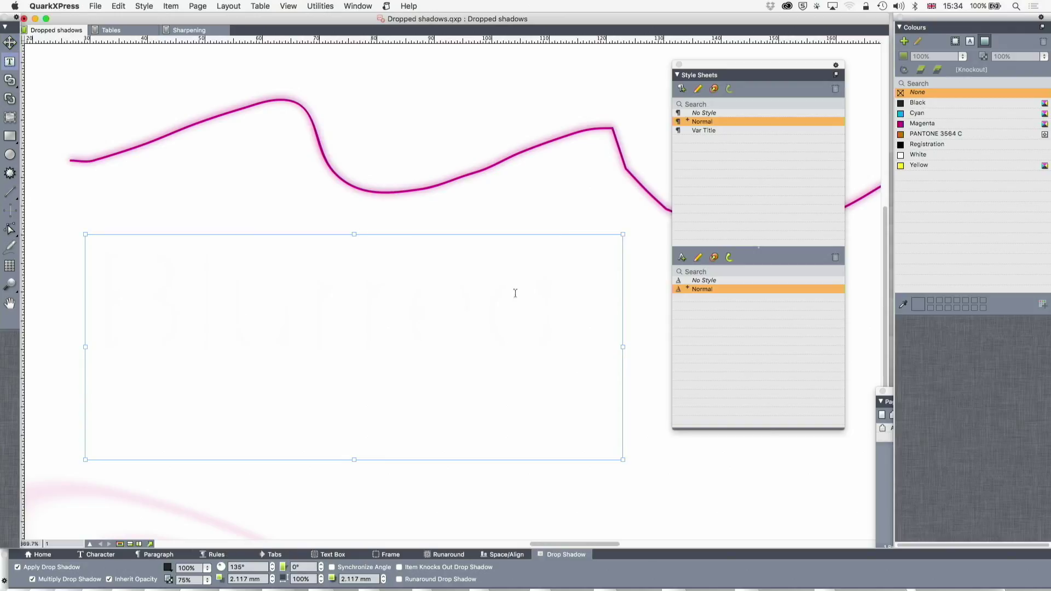
triple_click(538, 325)
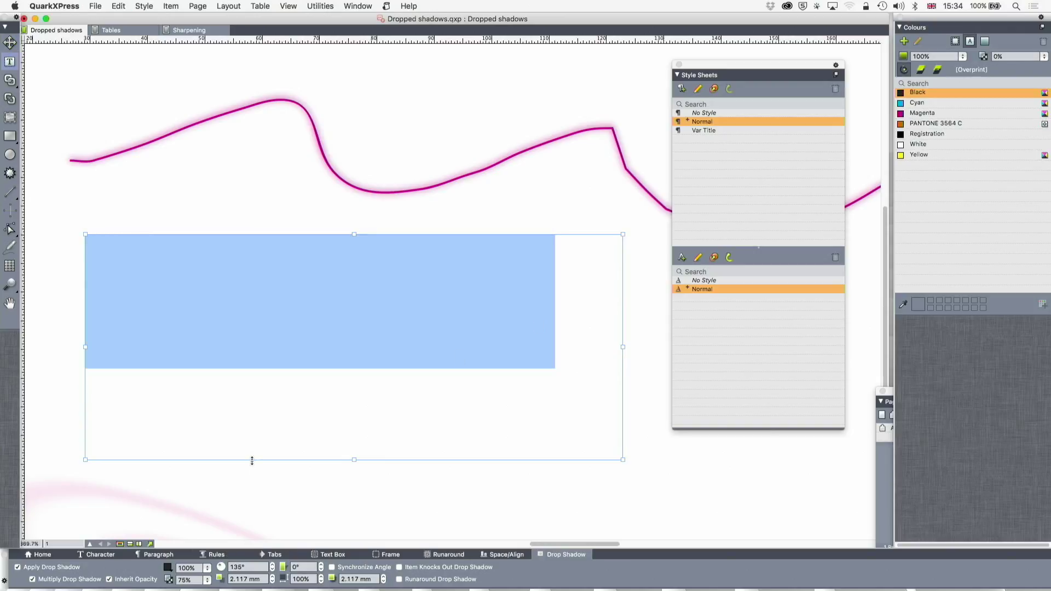
click(110, 580)
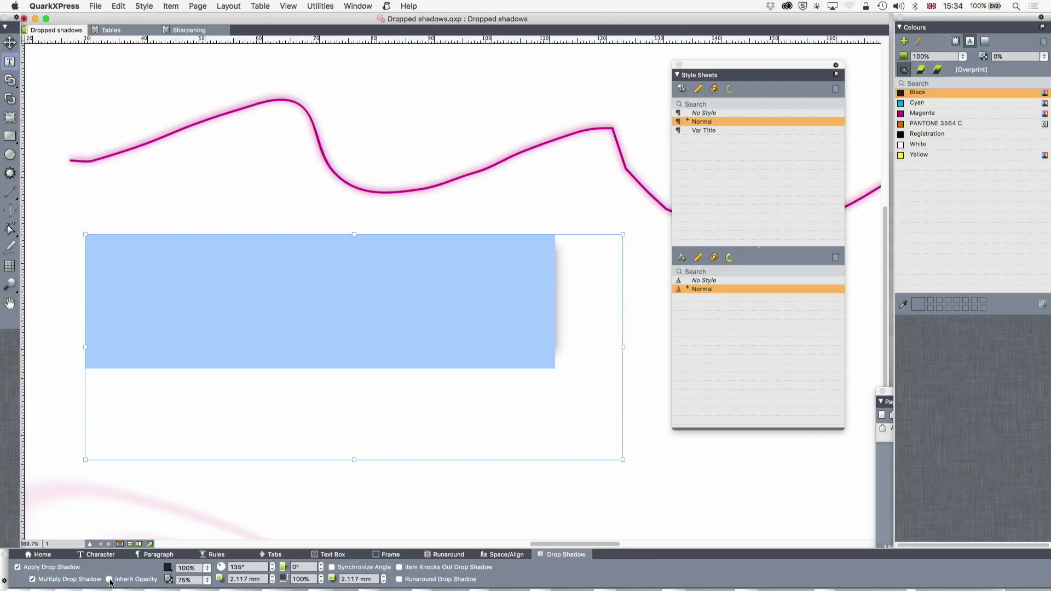
click(351, 327)
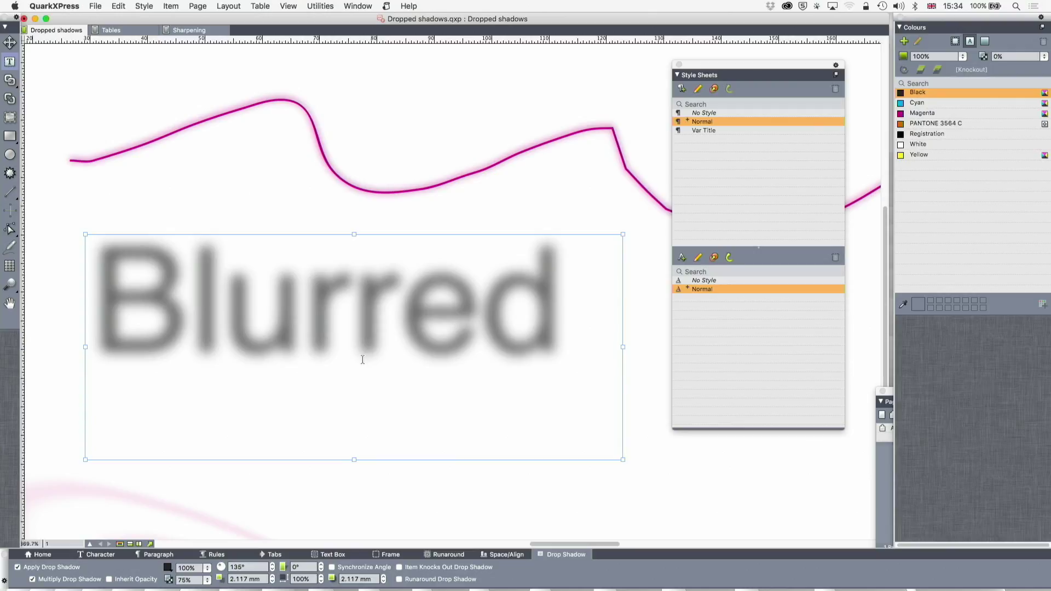
scroll(362, 359, down, 1)
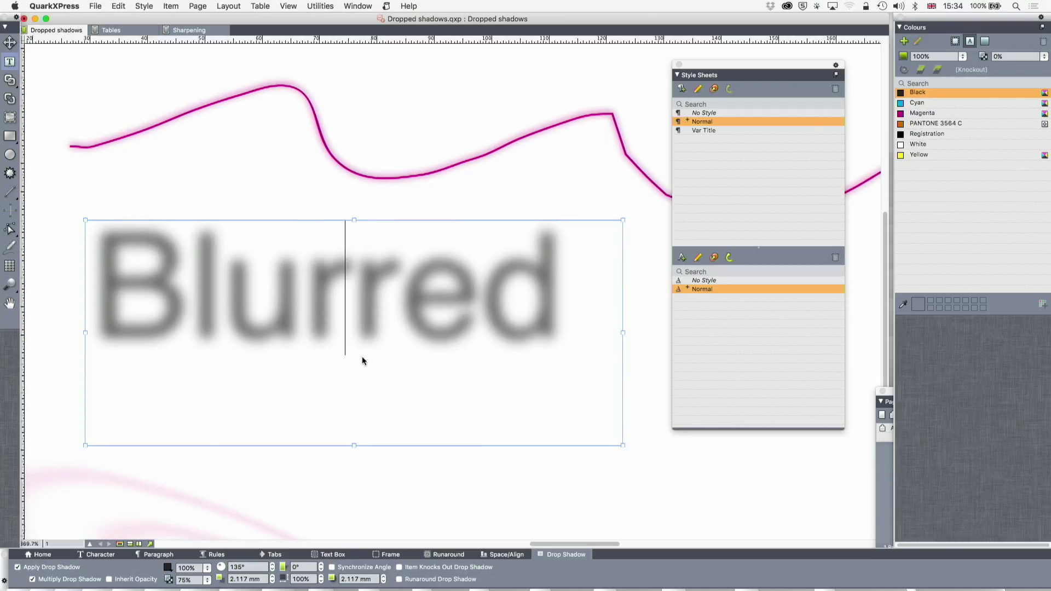
scroll(362, 359, down, 4)
scroll(361, 359, down, 1)
scroll(359, 364, down, 2)
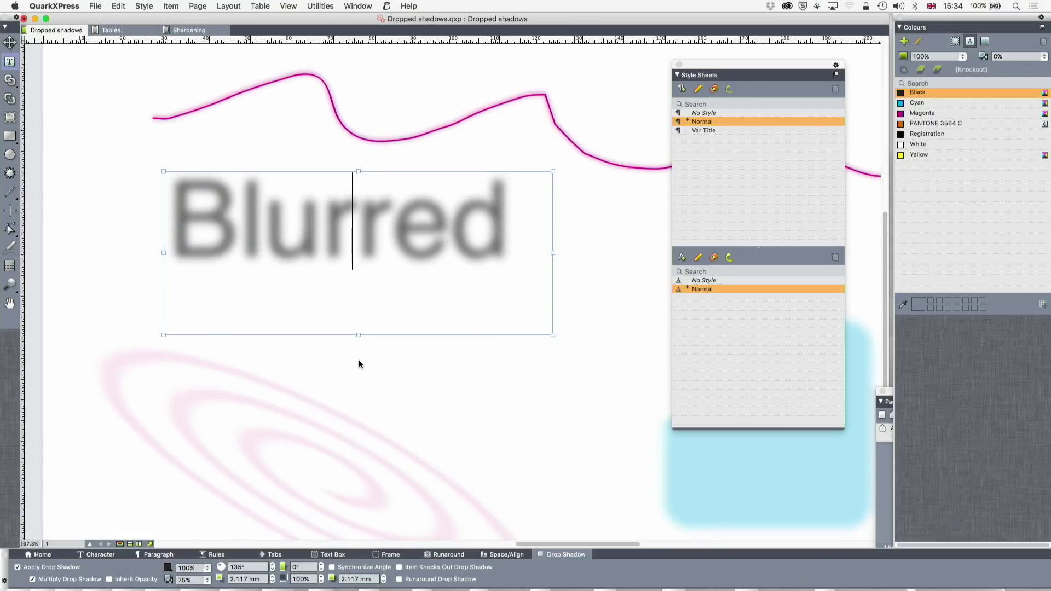
scroll(359, 364, down, 2)
scroll(359, 363, down, 2)
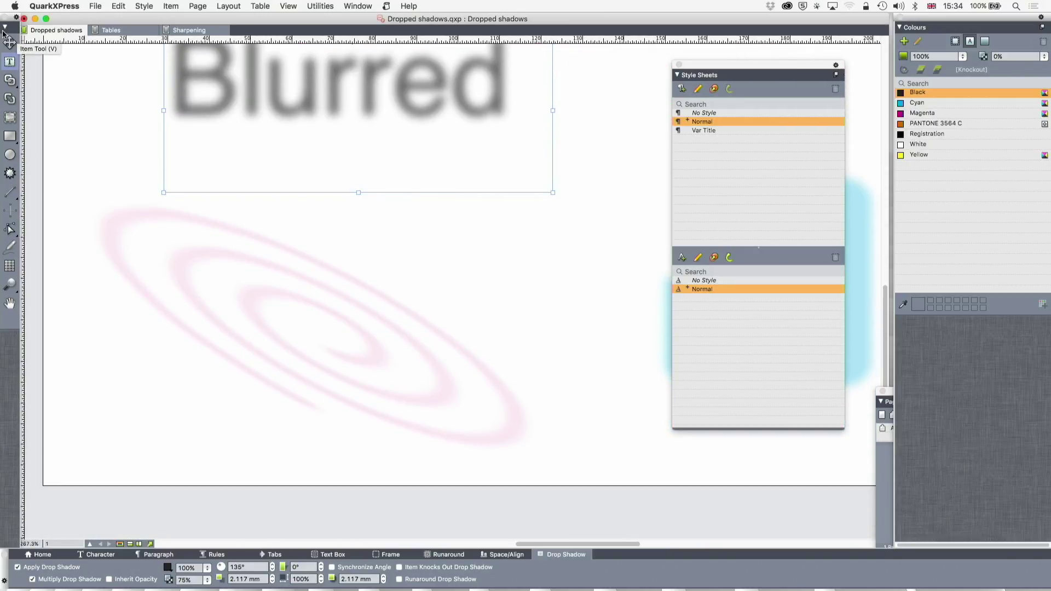
Create an Archimedean spiral text path with ShapeMaker's Spirals options
click(10, 41)
click(224, 304)
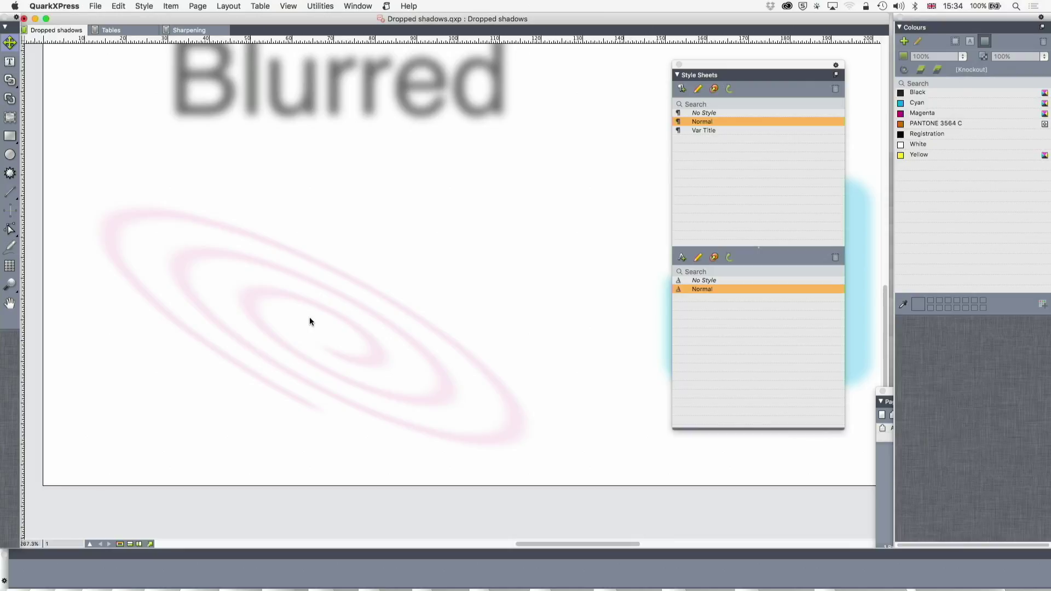
click(317, 6)
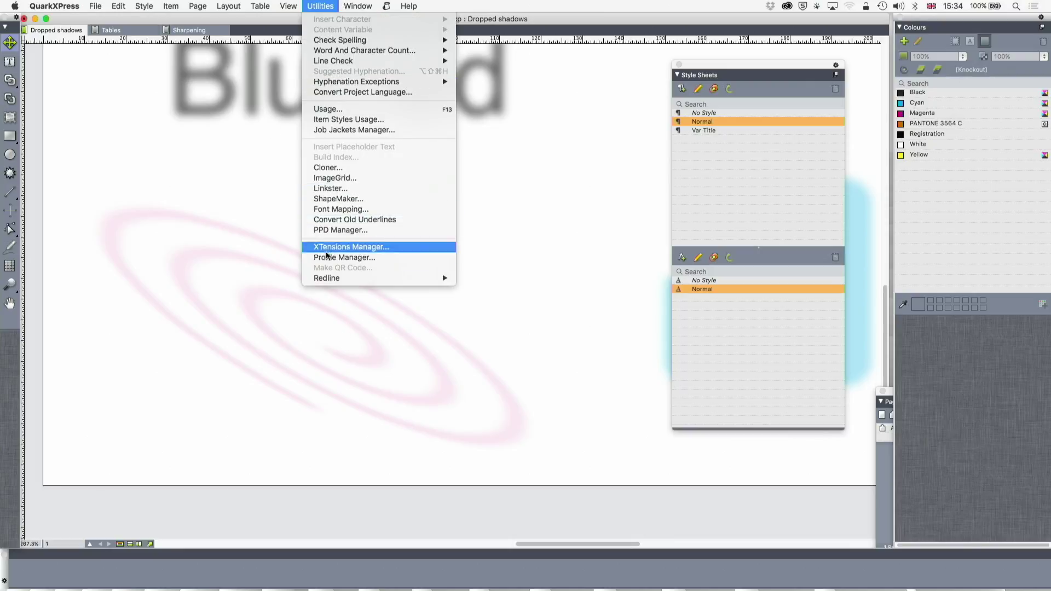
click(333, 199)
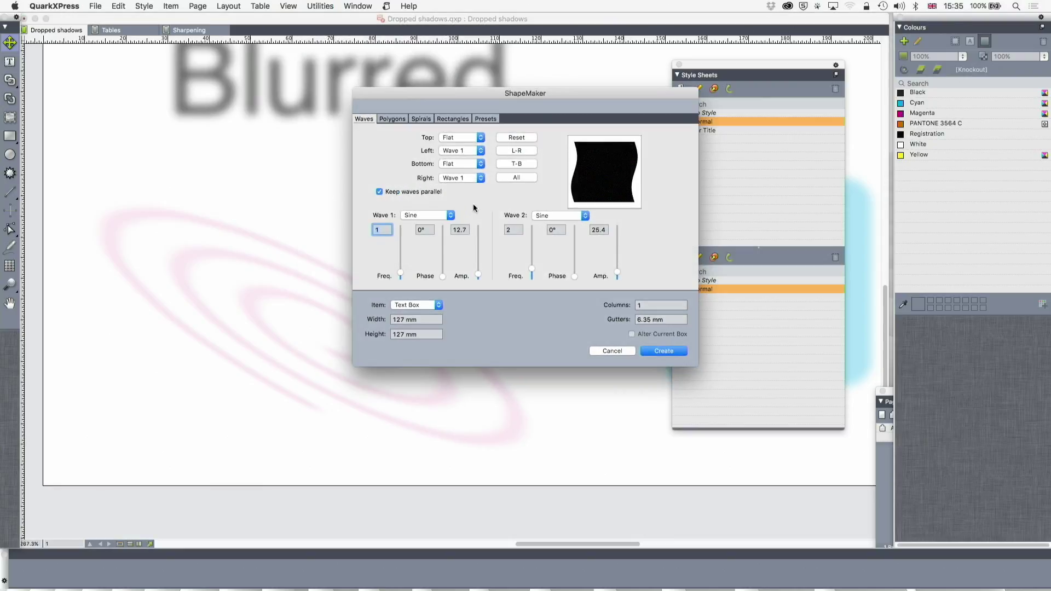
click(421, 119)
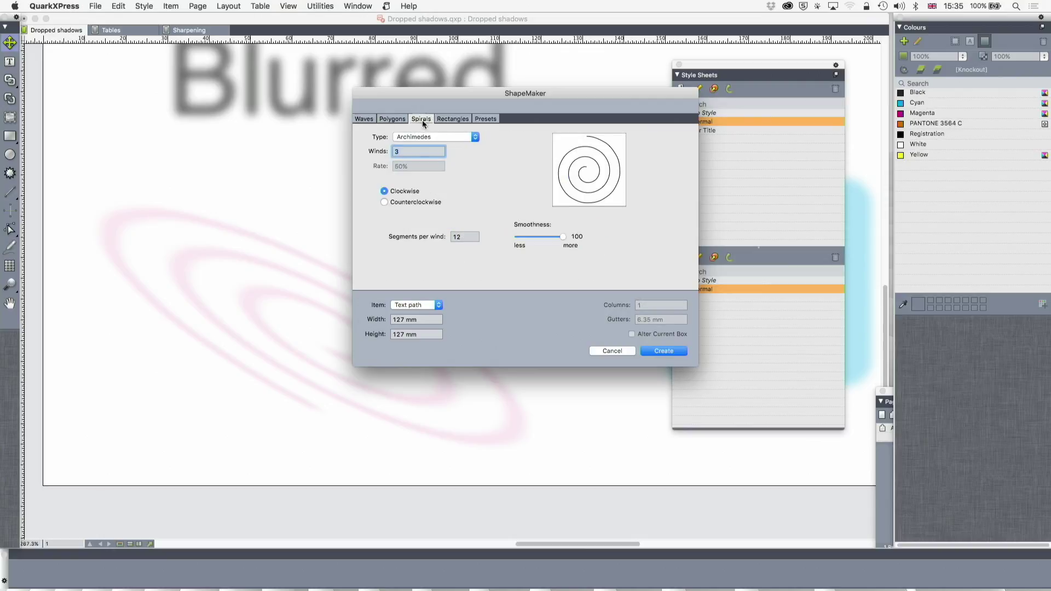
click(656, 351)
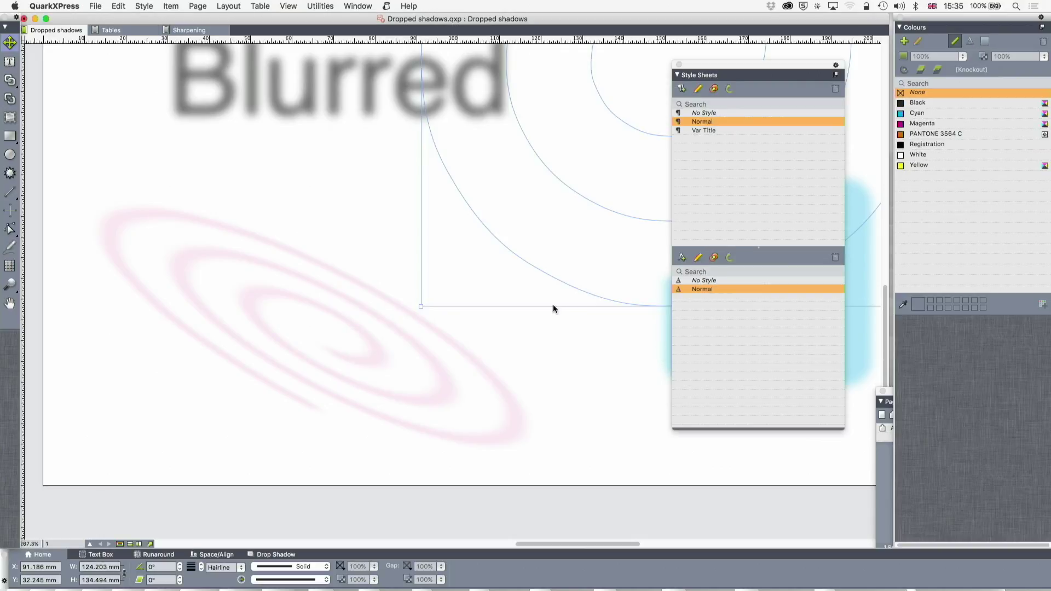
scroll(549, 308, down, 2)
scroll(549, 308, down, 2)
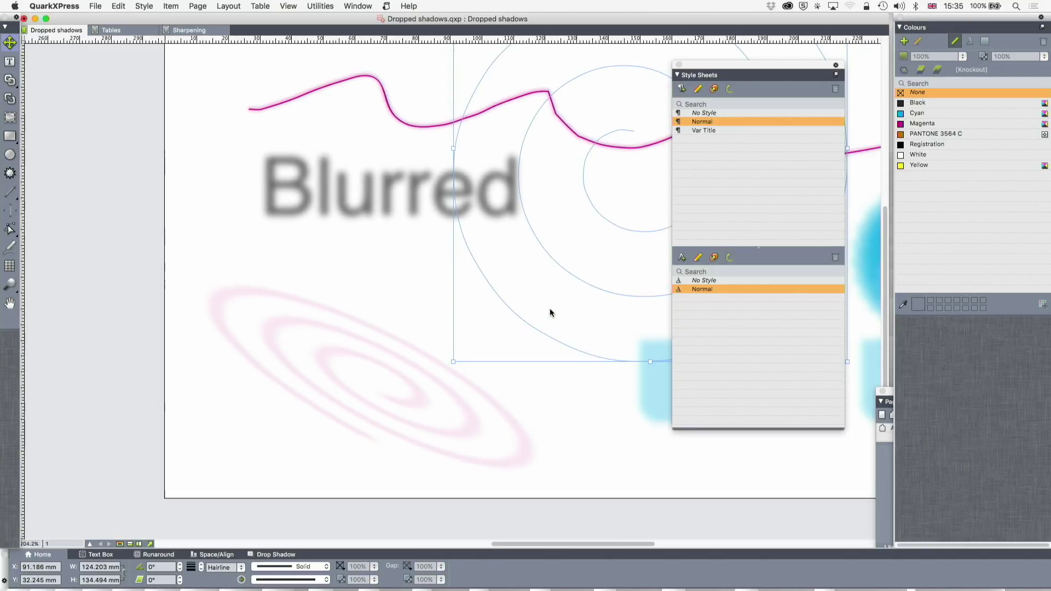
scroll(550, 309, down, 2)
scroll(503, 272, right, 2)
scroll(503, 272, right, 5)
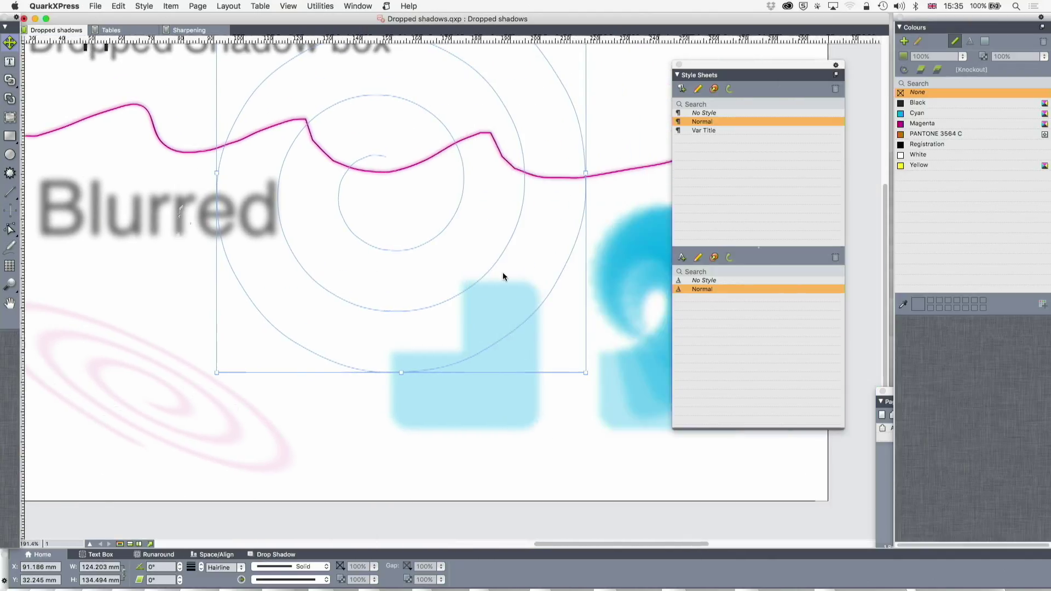
scroll(502, 272, right, 2)
scroll(503, 274, left, 4)
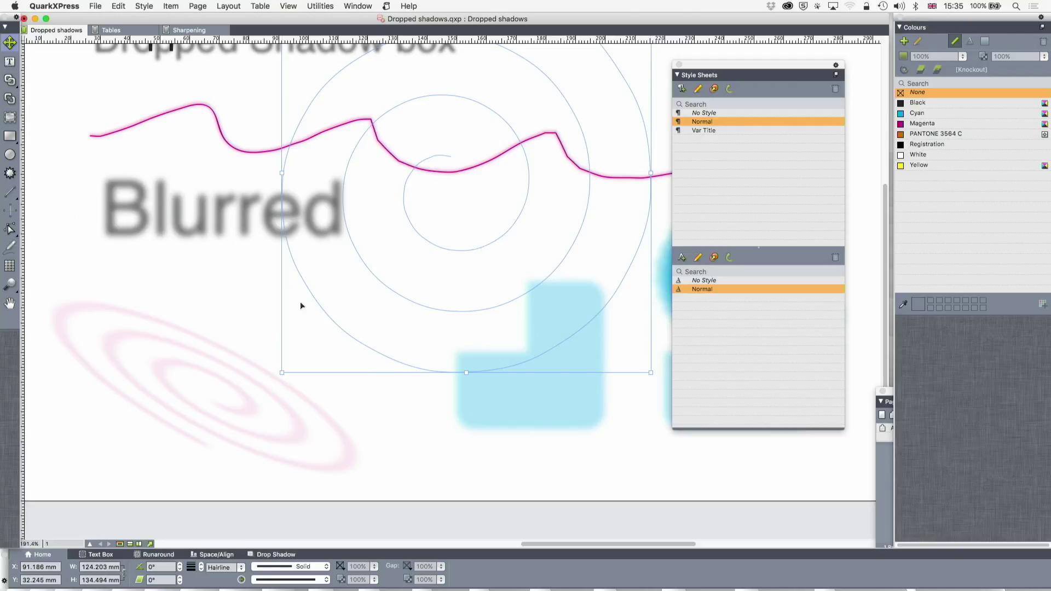
Drag the spiral left over the page edge and give it a 2 pt line width
drag(482, 245, 131, 301)
scroll(135, 301, left, 5)
scroll(136, 304, left, 2)
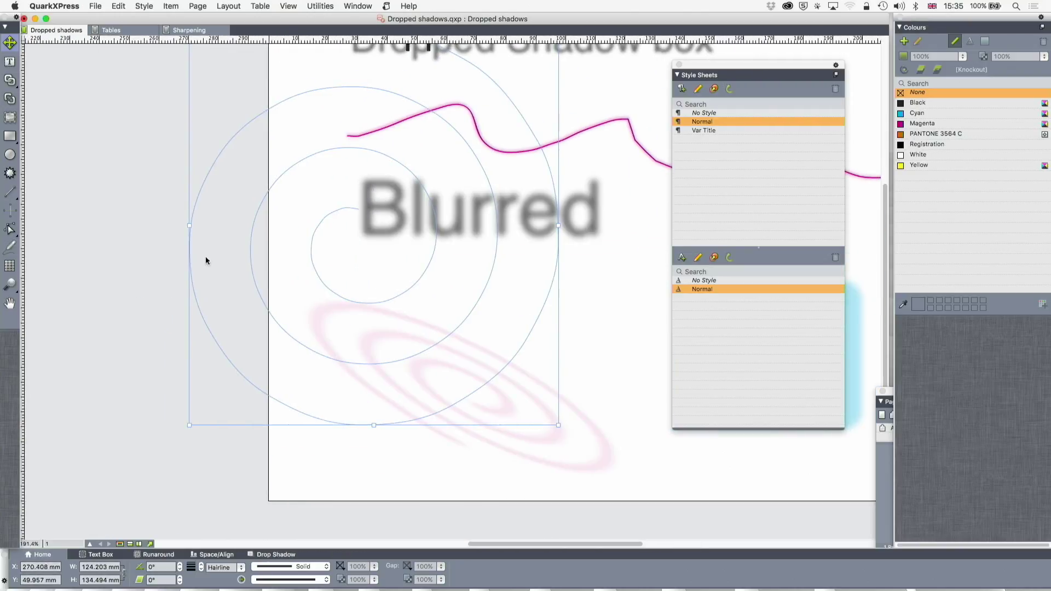
drag(252, 261, 106, 292)
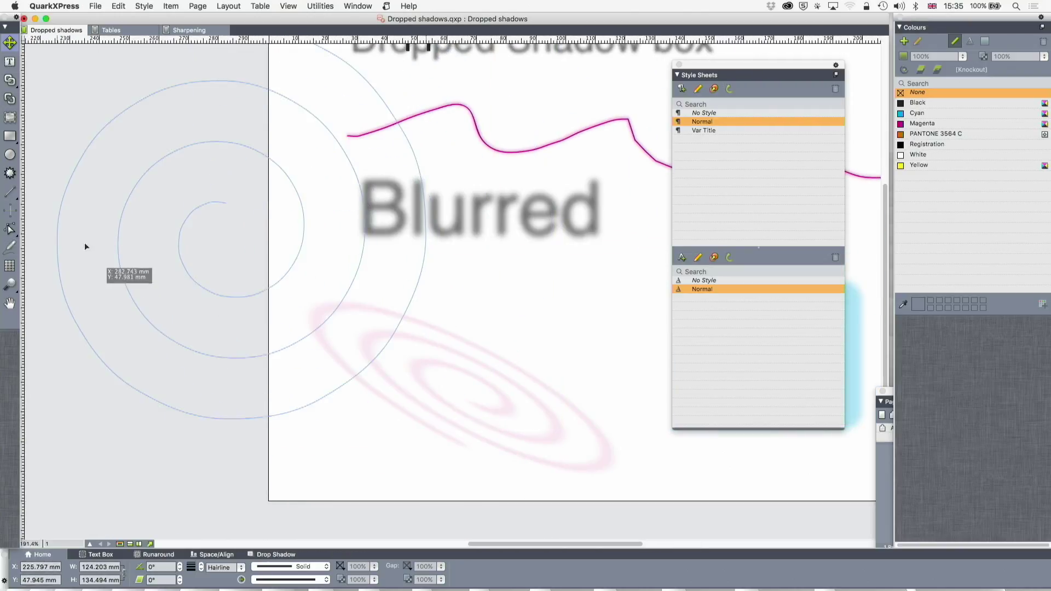
click(240, 567)
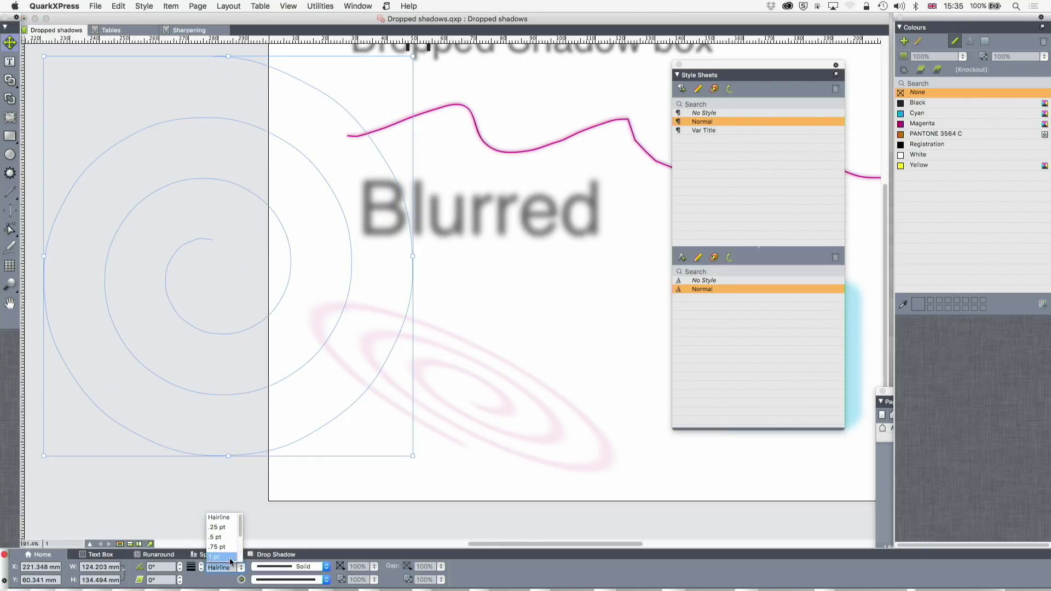
click(229, 545)
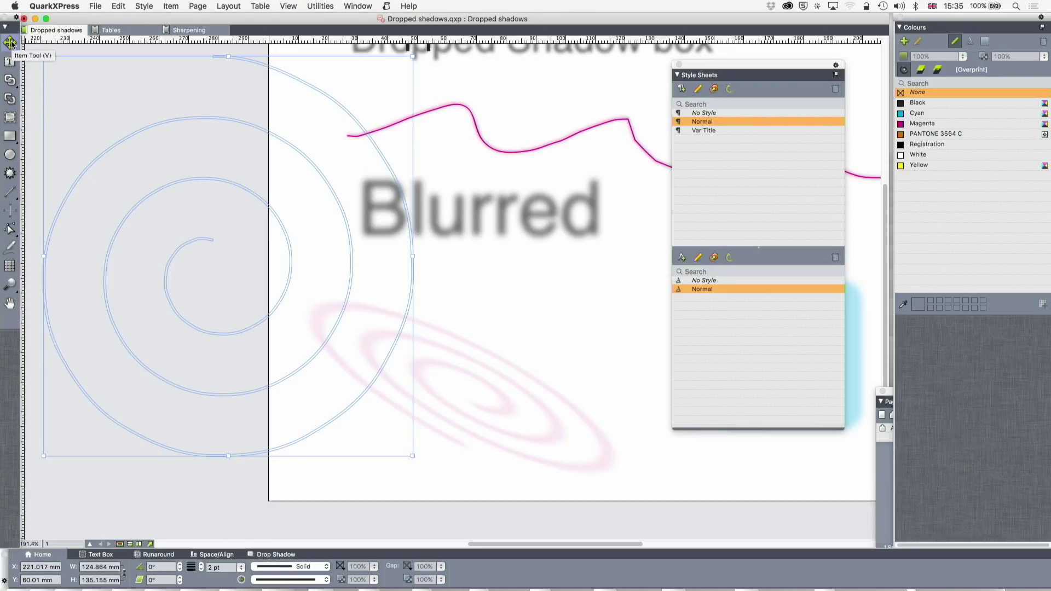
Generate a new ShapeMaker spiral as a Rule Path instead of a text path
click(252, 133)
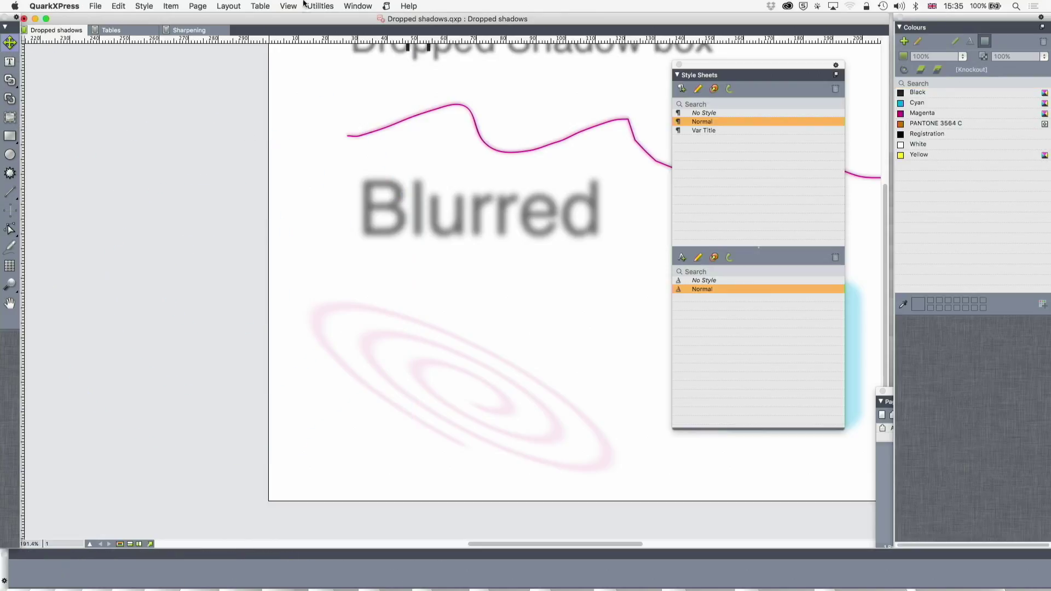
click(306, 5)
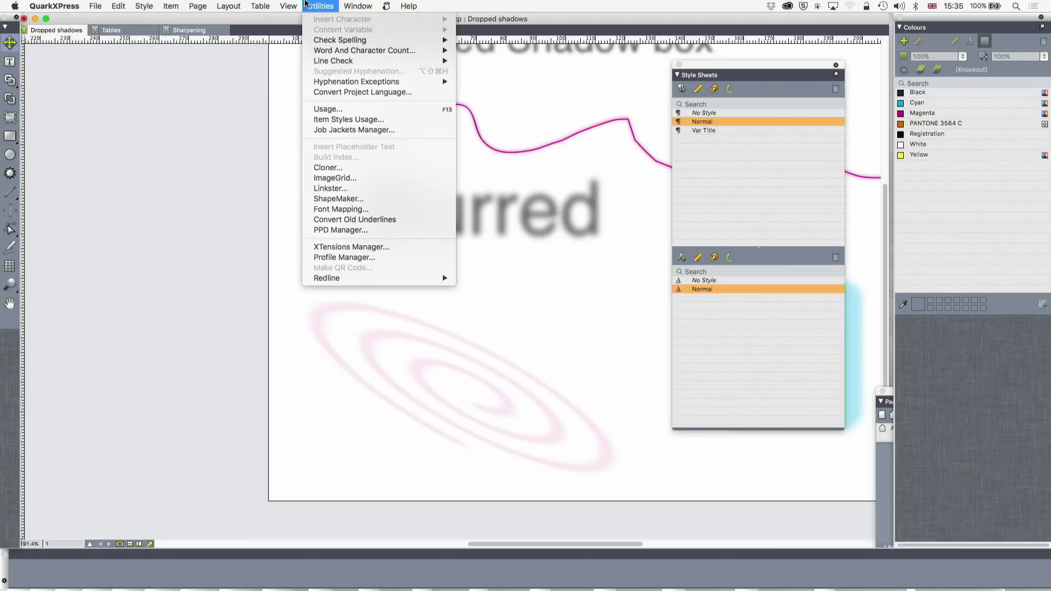
click(316, 5)
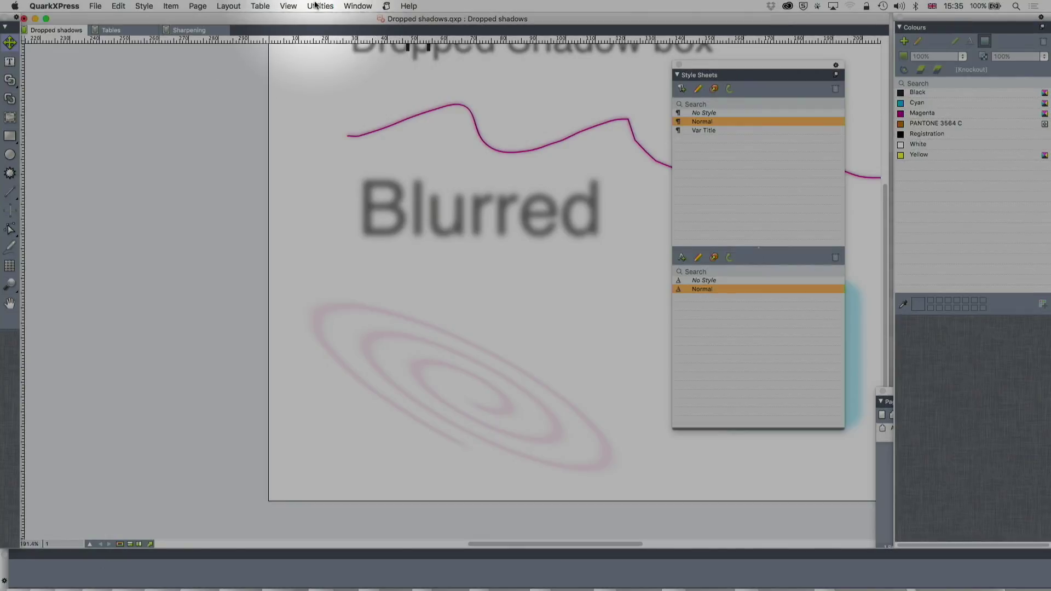
click(316, 4)
click(319, 199)
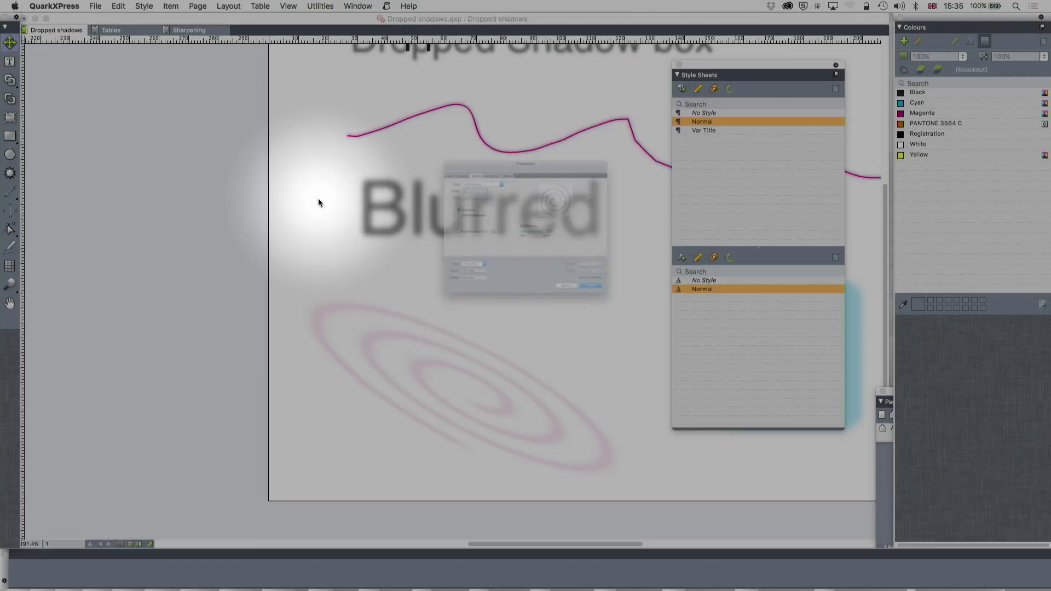
click(420, 304)
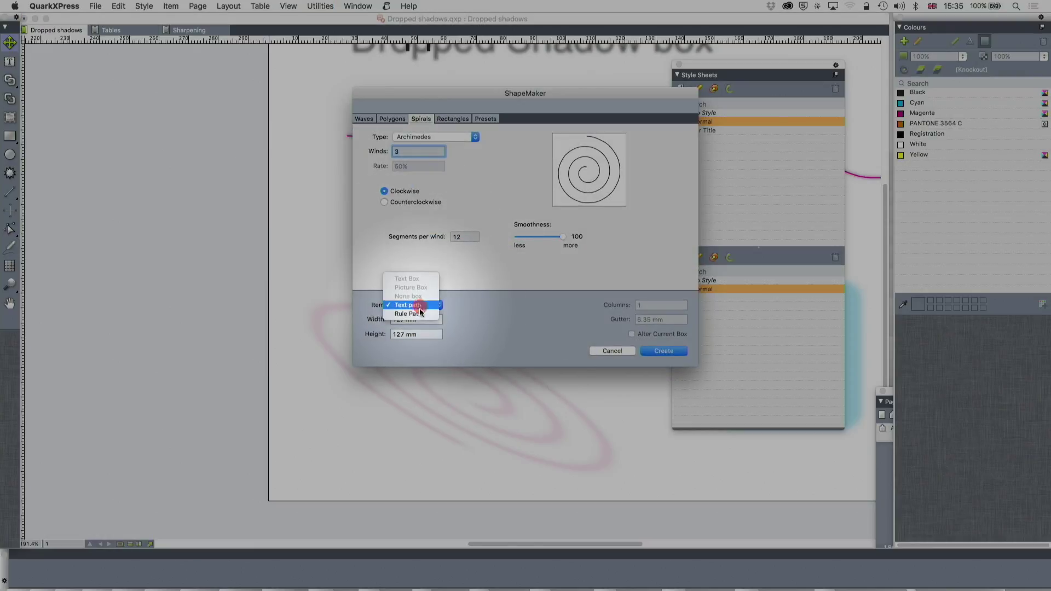
click(420, 314)
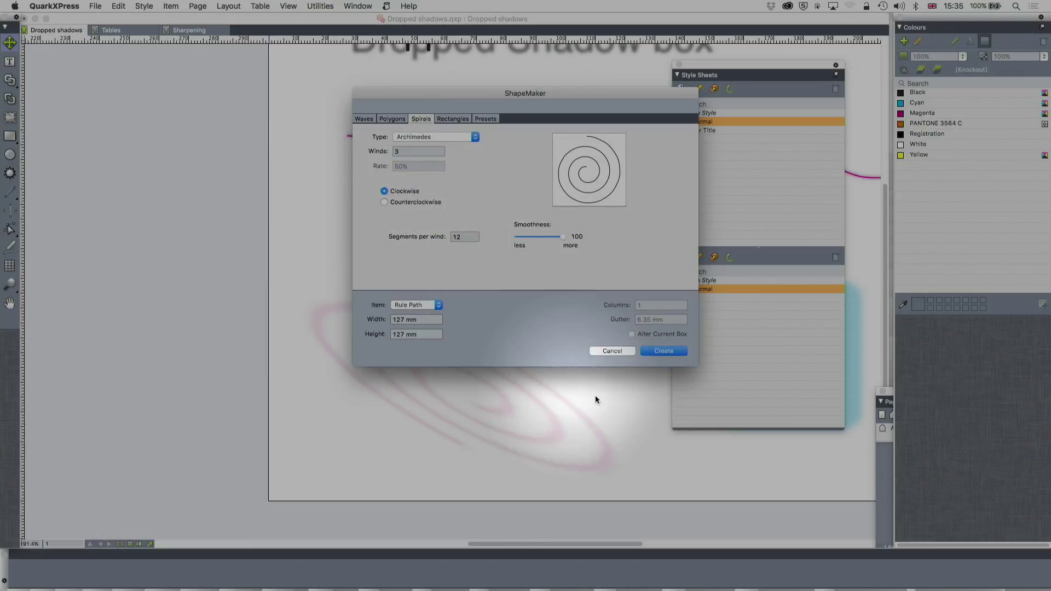
click(662, 352)
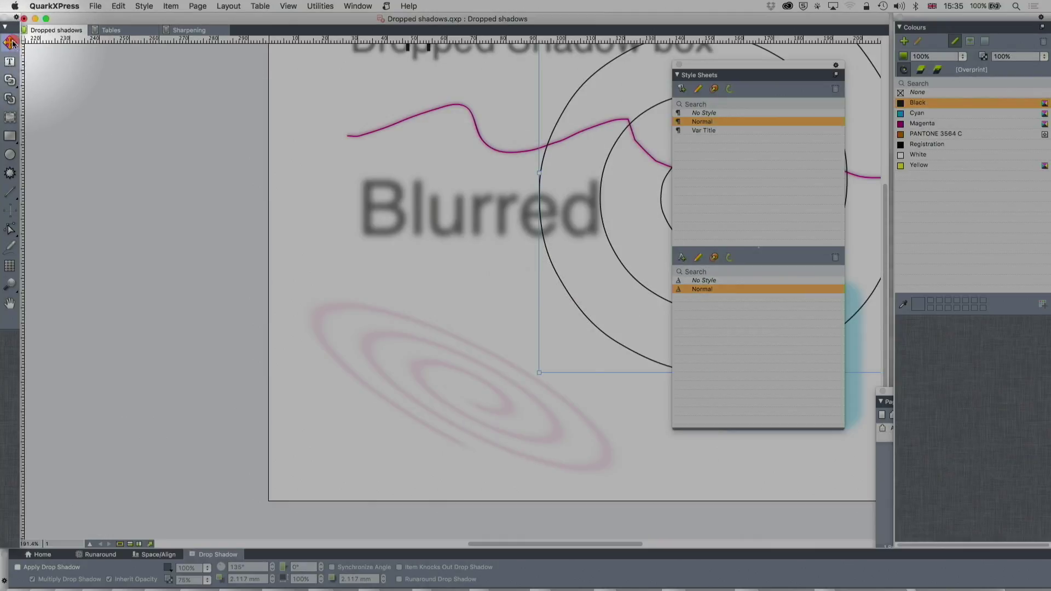
Move the rule-path spiral to the left side of the page and reselect it
drag(602, 188, 52, 204)
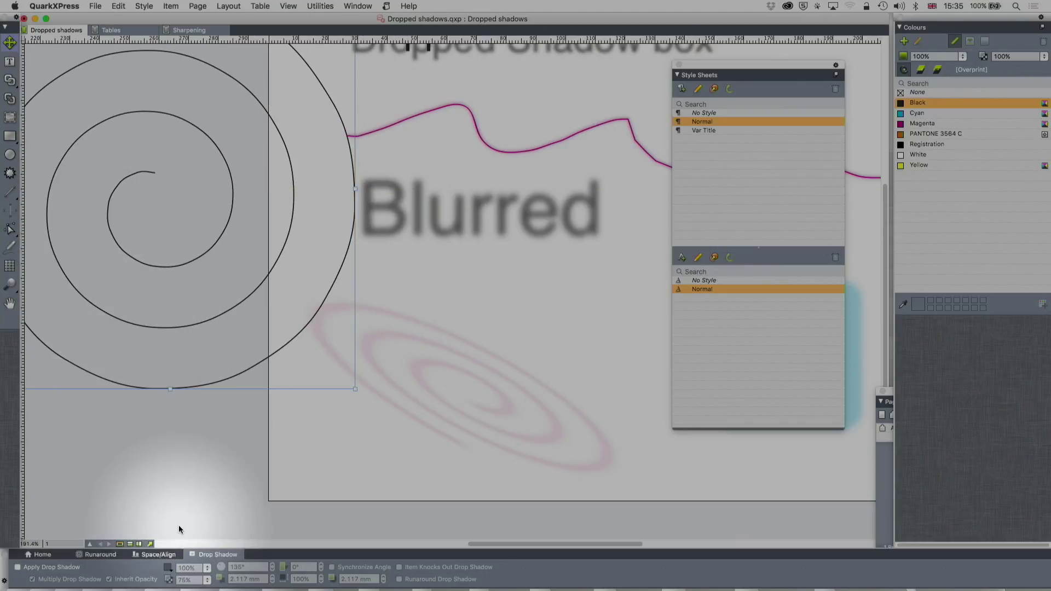
click(166, 395)
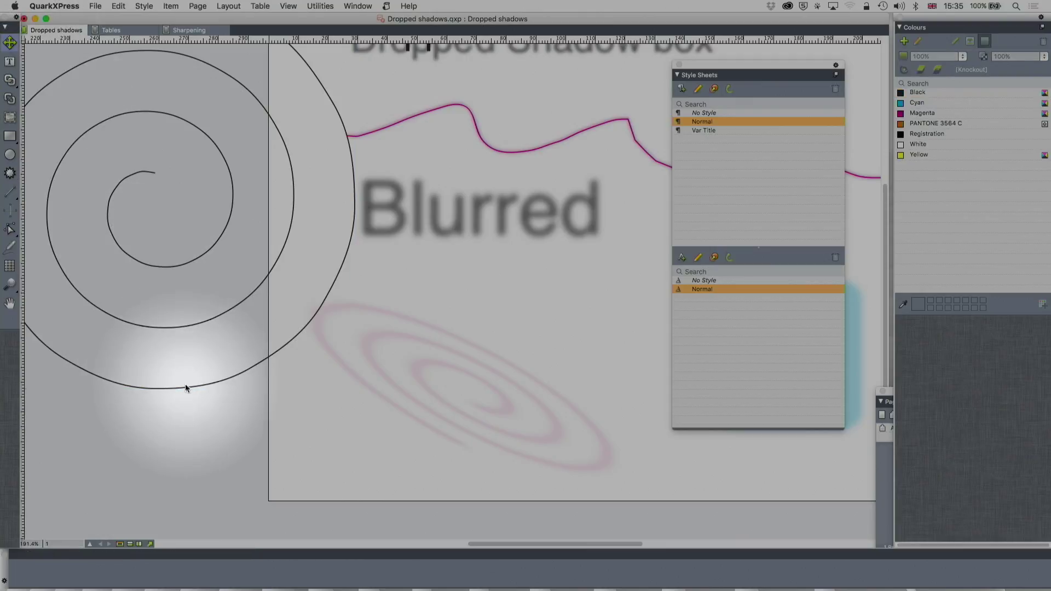
click(186, 387)
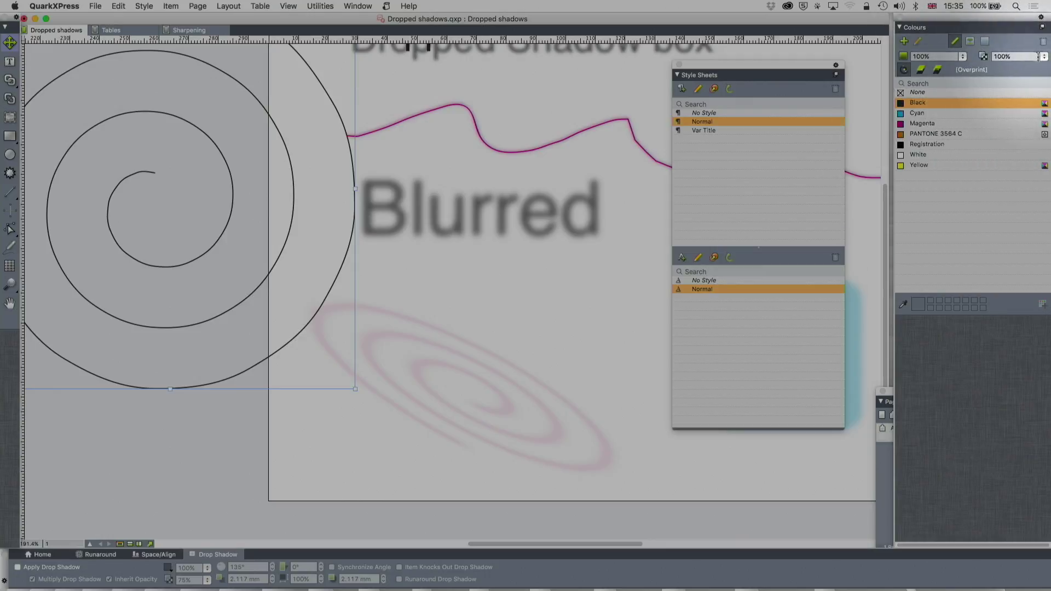
Set the spiral line opacity to 0% and enable a drop shadow not inheriting opacity
click(1044, 57)
click(1027, 123)
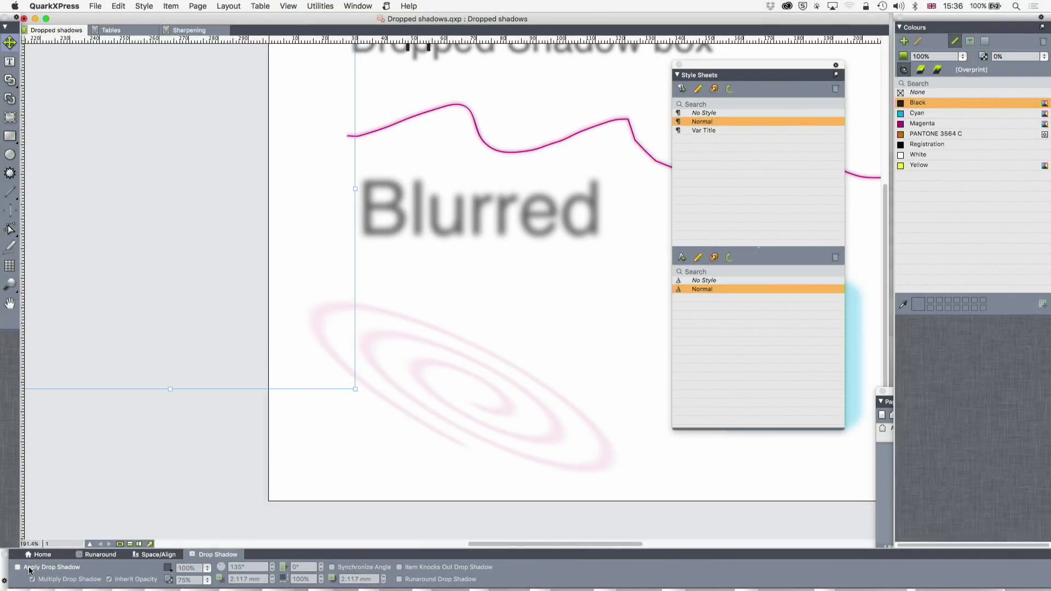
click(58, 568)
click(109, 579)
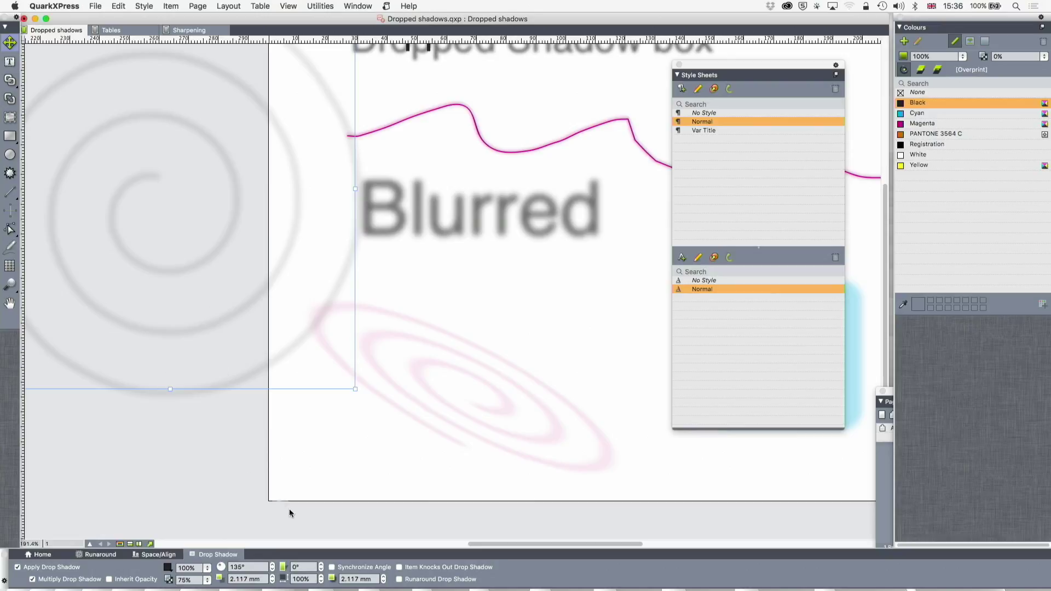
Skew the spiral's shadow to 45° and set its angle to 0°
click(321, 564)
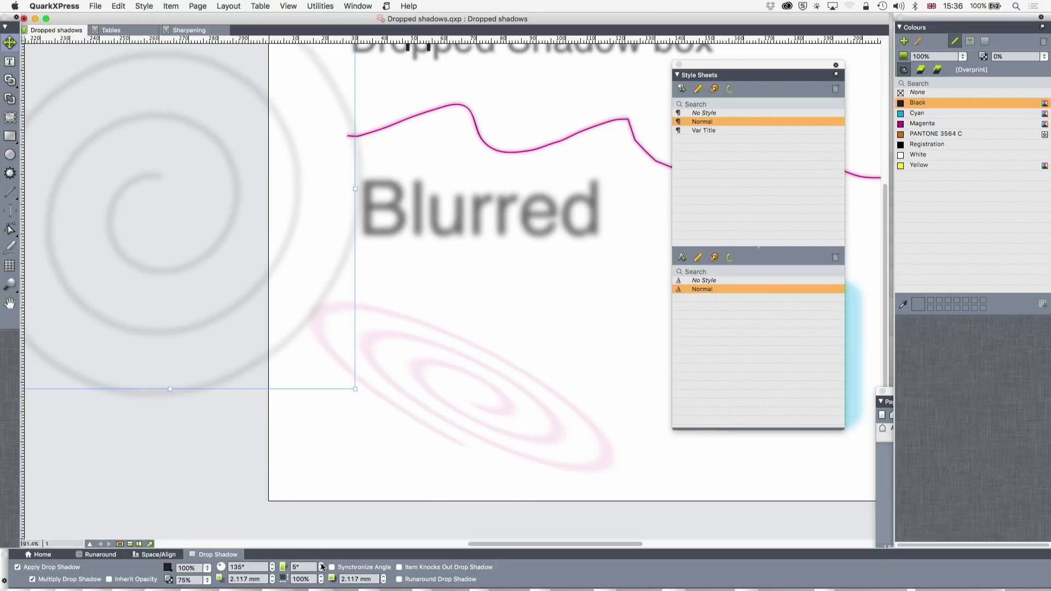
click(321, 566)
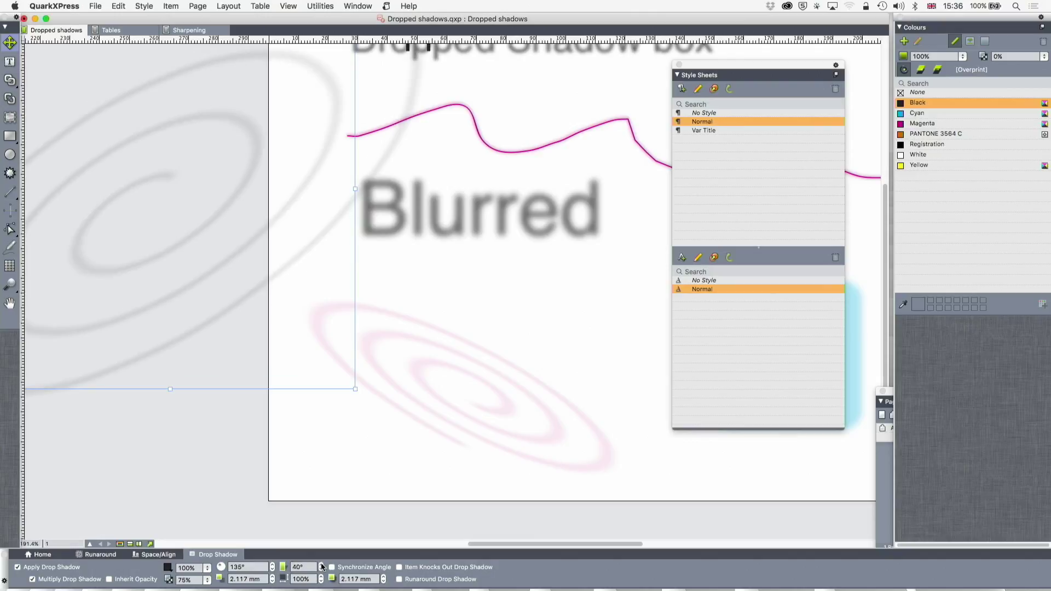
click(271, 573)
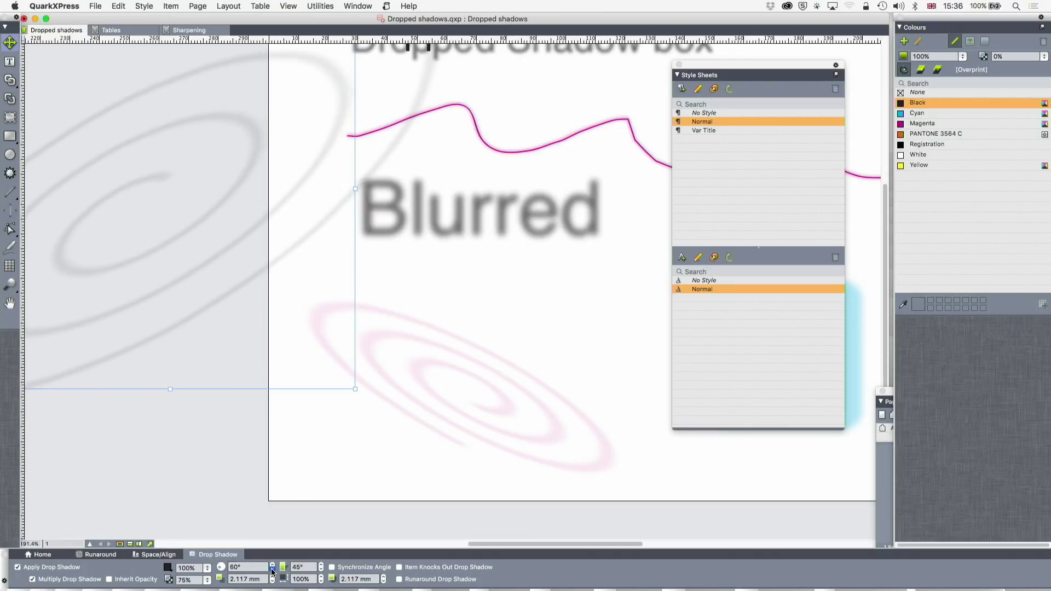
Scale the spiral's shadow down to 40% and cast it at a 30° angle
click(321, 577)
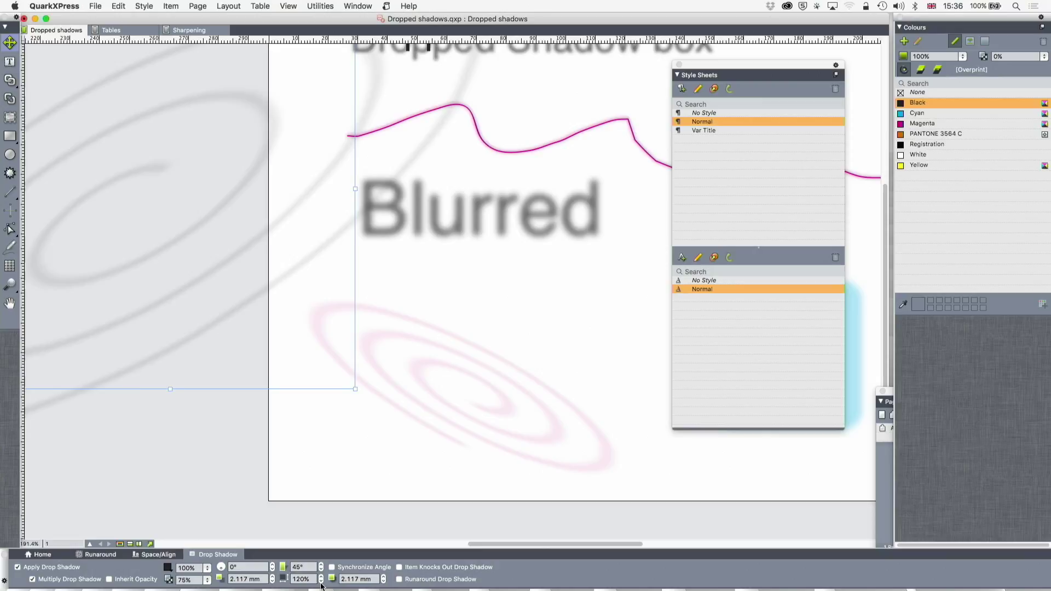
click(321, 582)
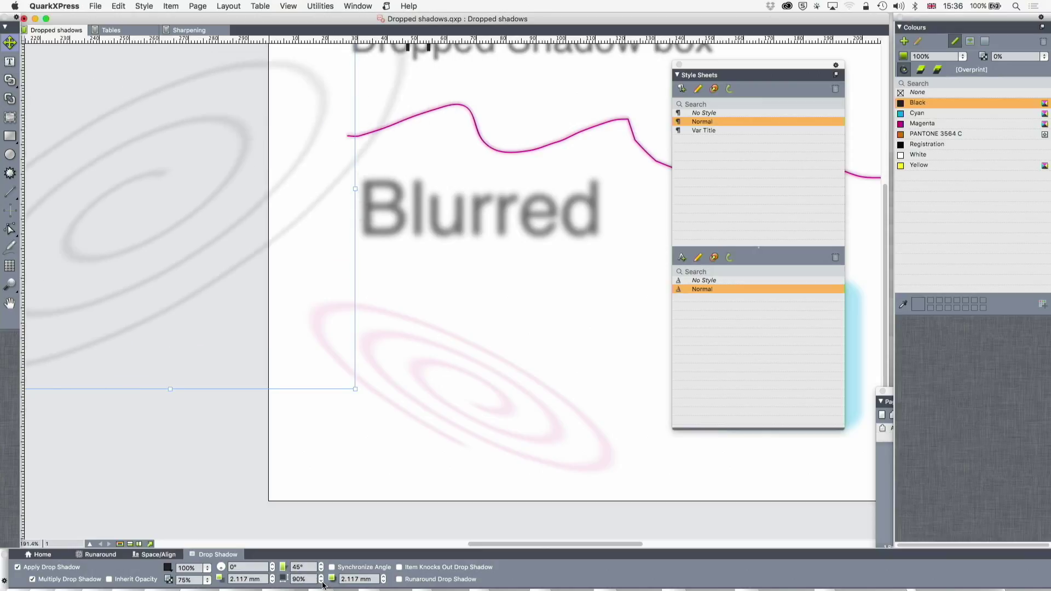
click(322, 581)
click(322, 583)
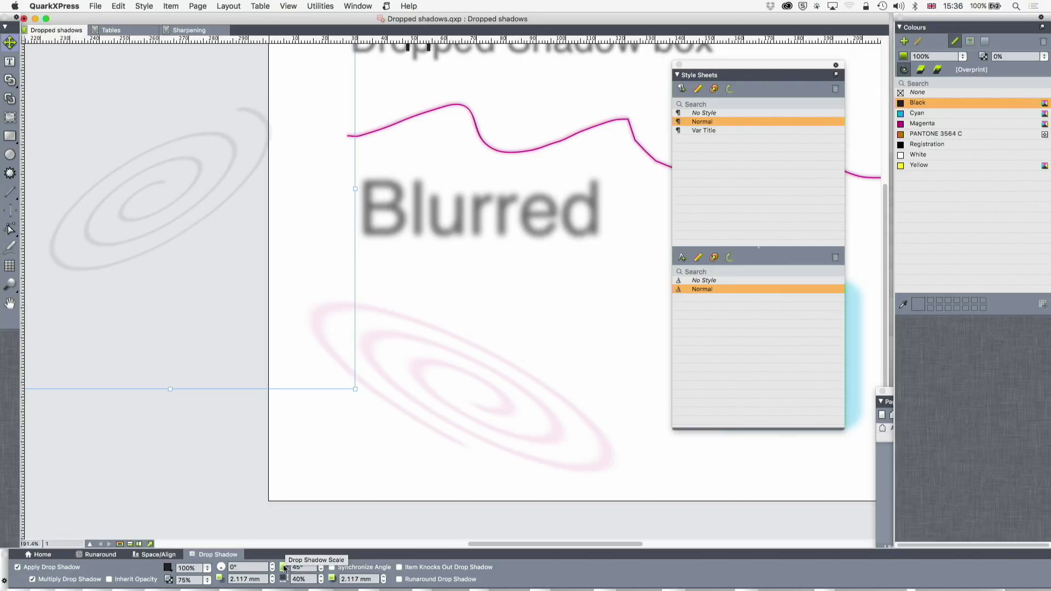
click(321, 565)
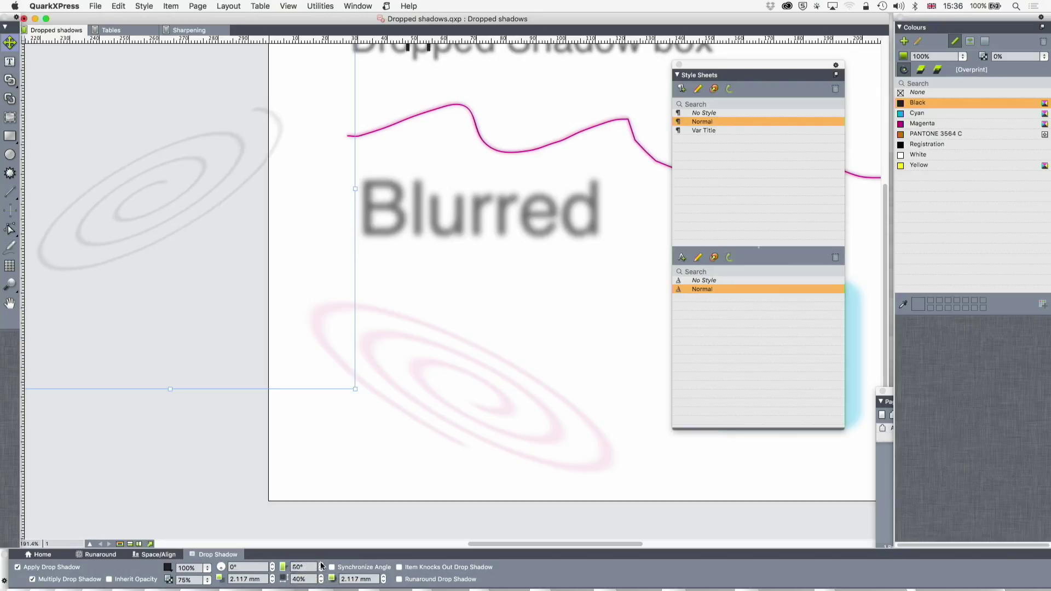
click(321, 571)
click(321, 570)
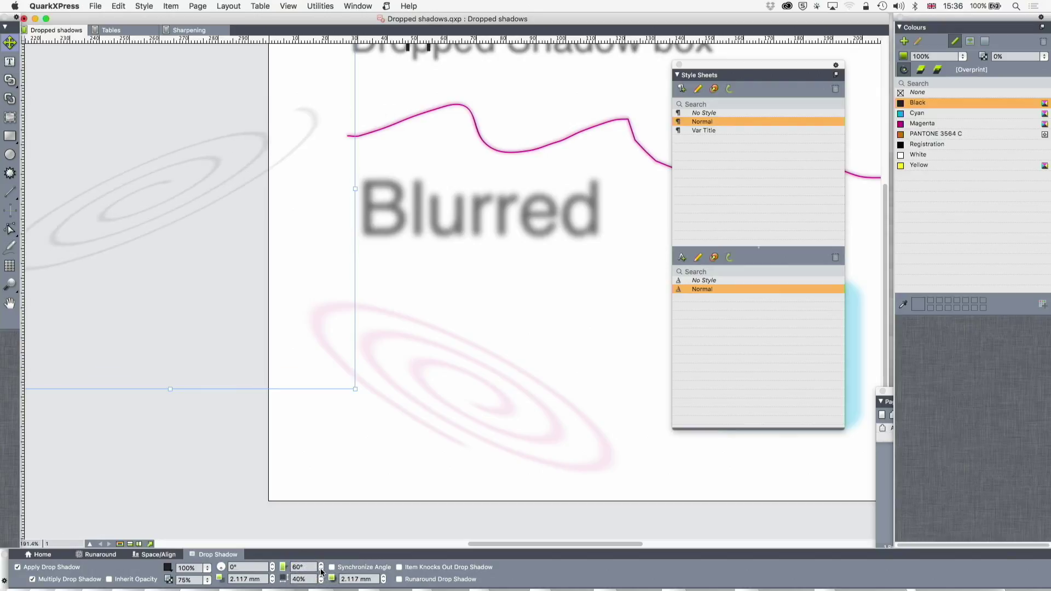
click(321, 570)
scroll(392, 479, right, 5)
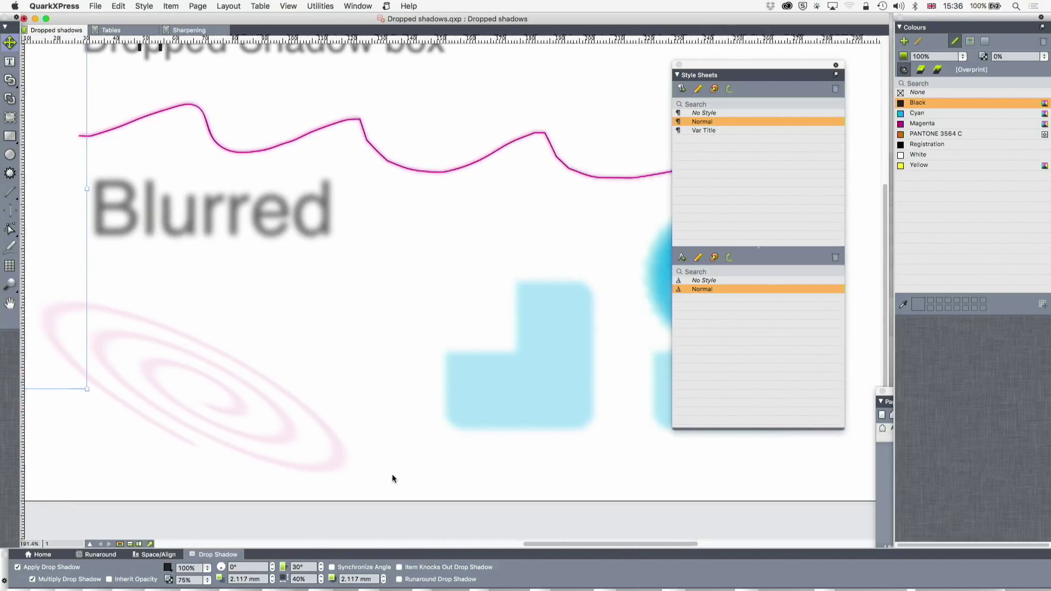
scroll(392, 479, right, 4)
scroll(392, 479, right, 1)
scroll(356, 462, left, 3)
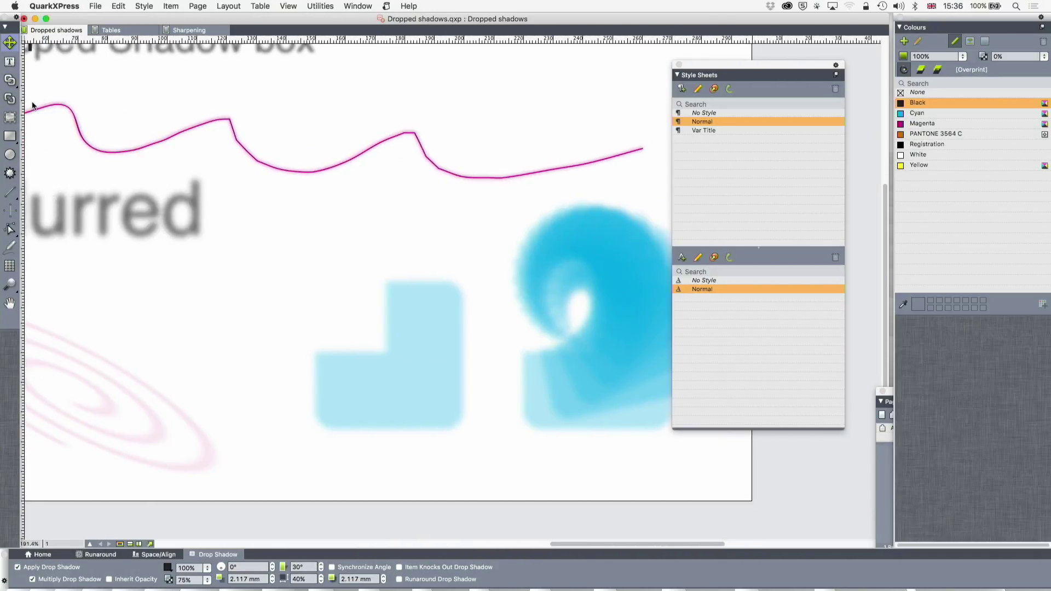
Hide the Tools palette and drag the L-shaped blue box left to about 134 mm
click(14, 28)
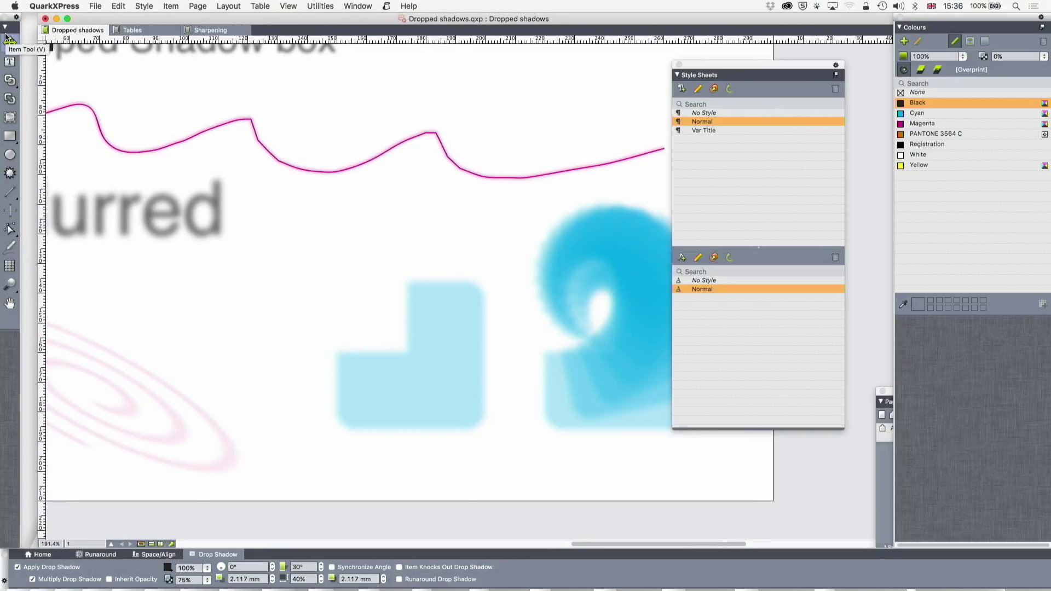
click(433, 323)
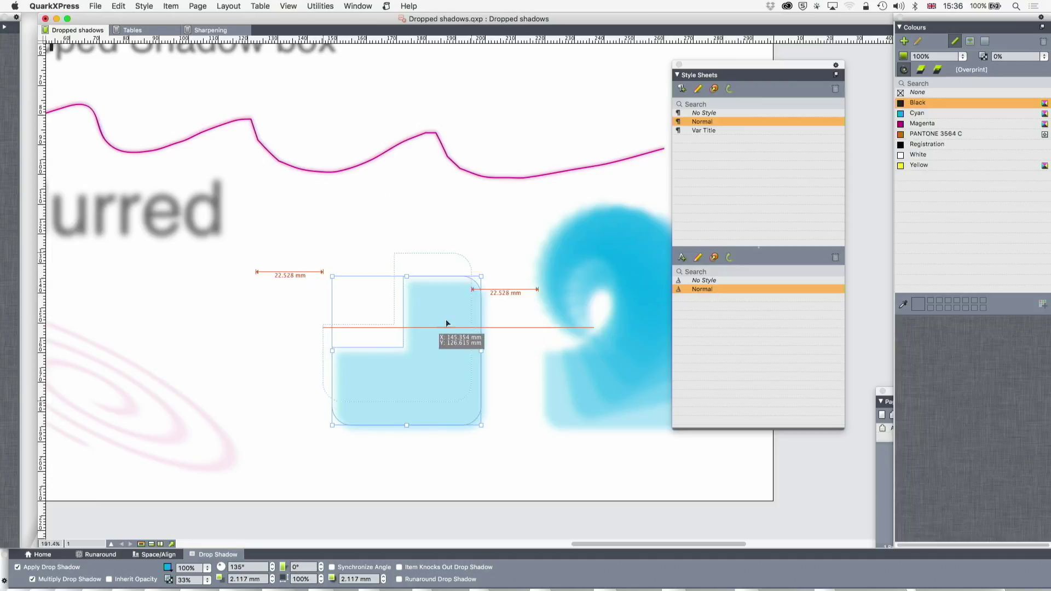
drag(432, 322, 460, 379)
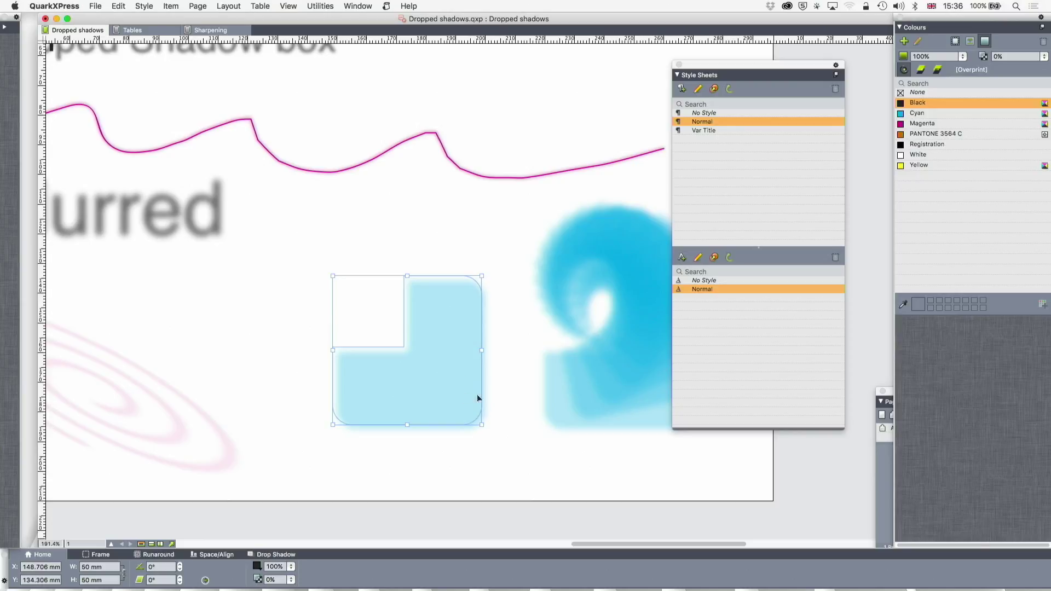
click(502, 361)
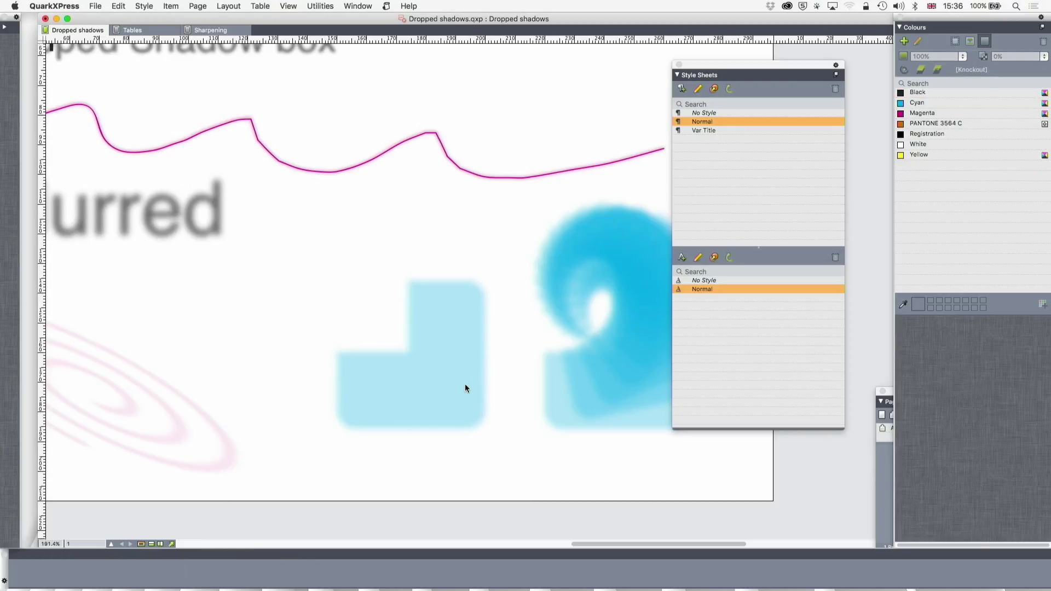
drag(463, 387, 422, 383)
click(399, 377)
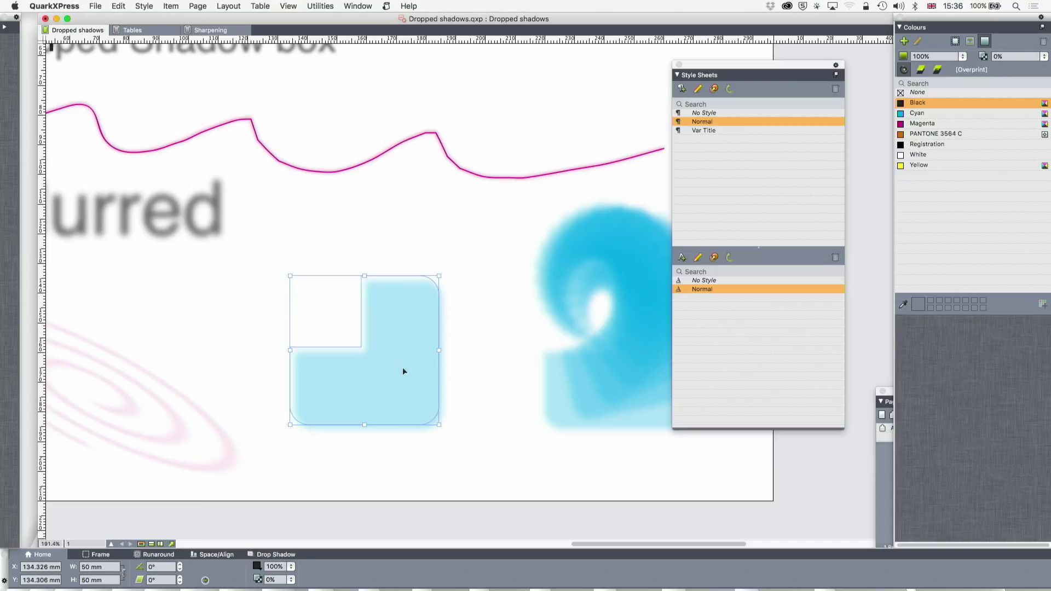
click(152, 8)
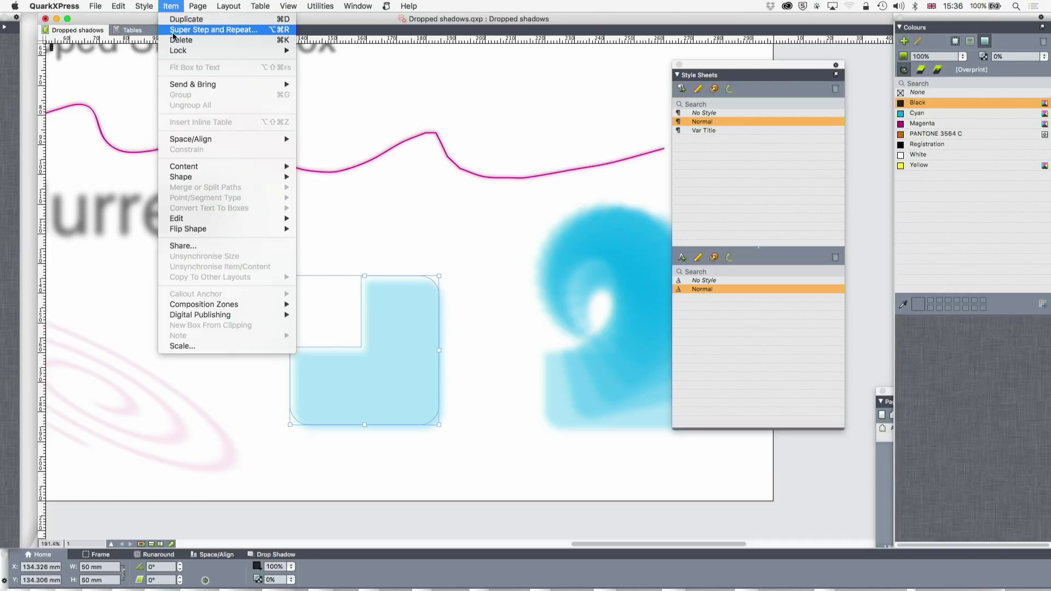
click(120, 99)
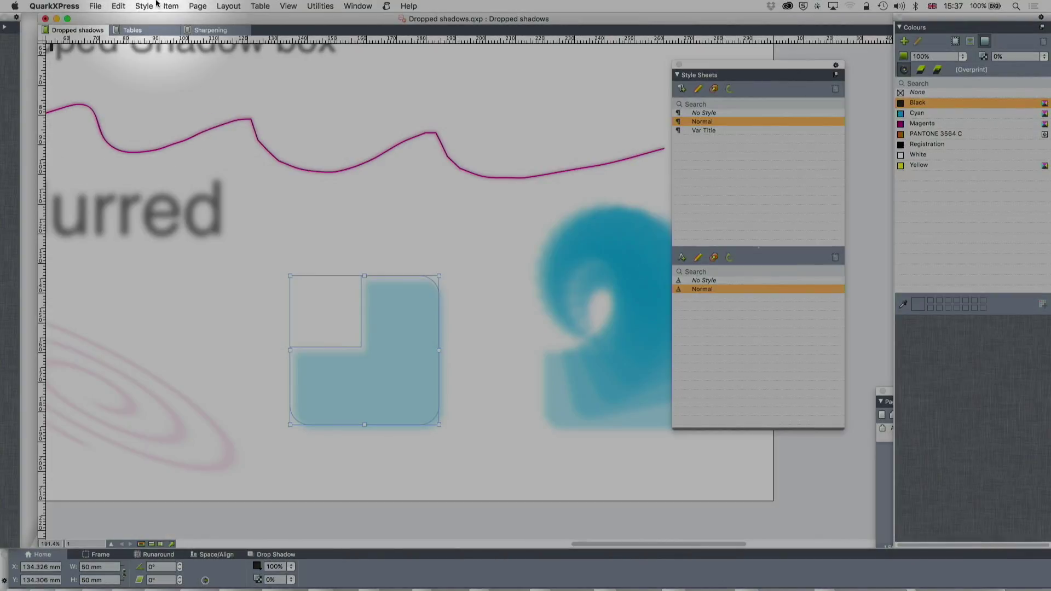
click(170, 6)
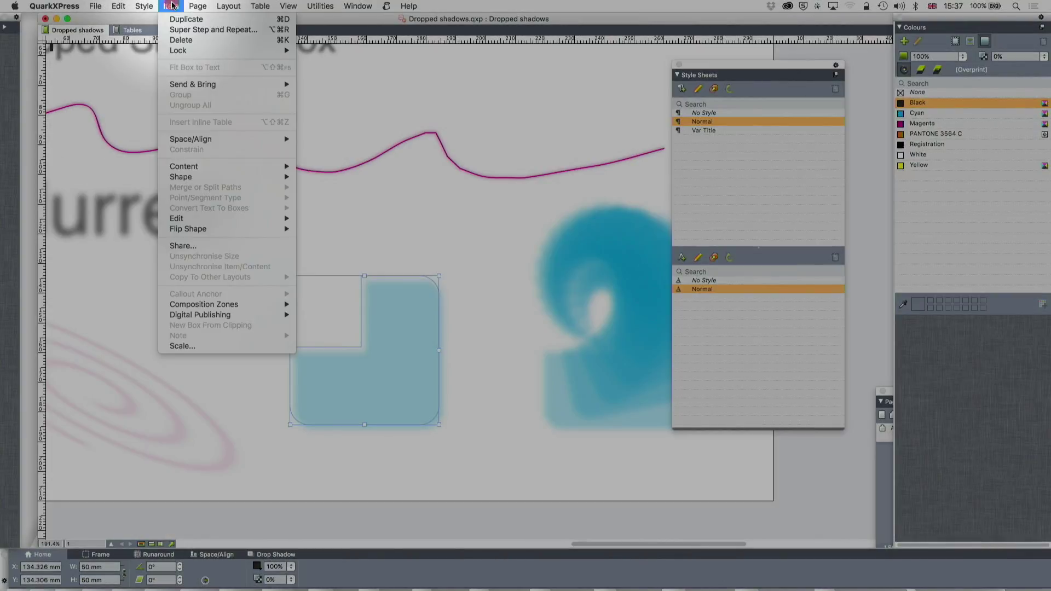
click(180, 32)
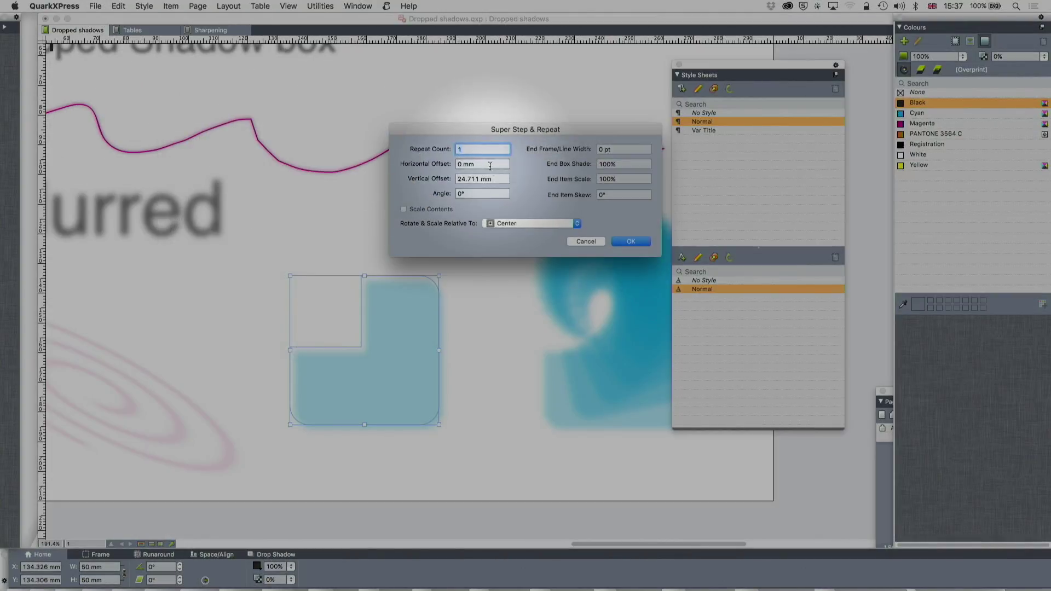
triple_click(485, 179)
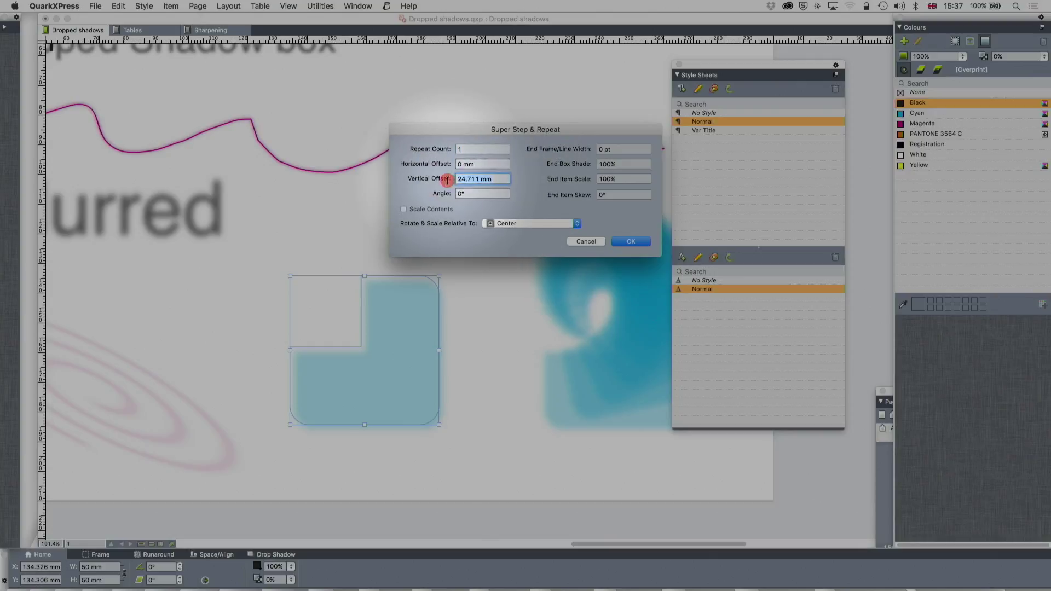
text(2)
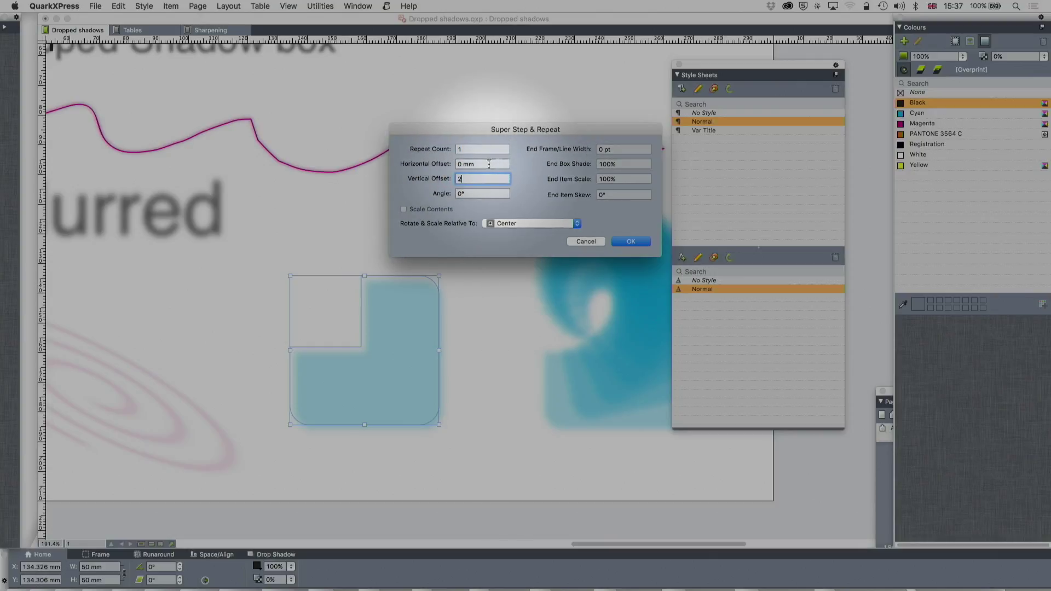
click(457, 167)
double_click(458, 165)
text(2)
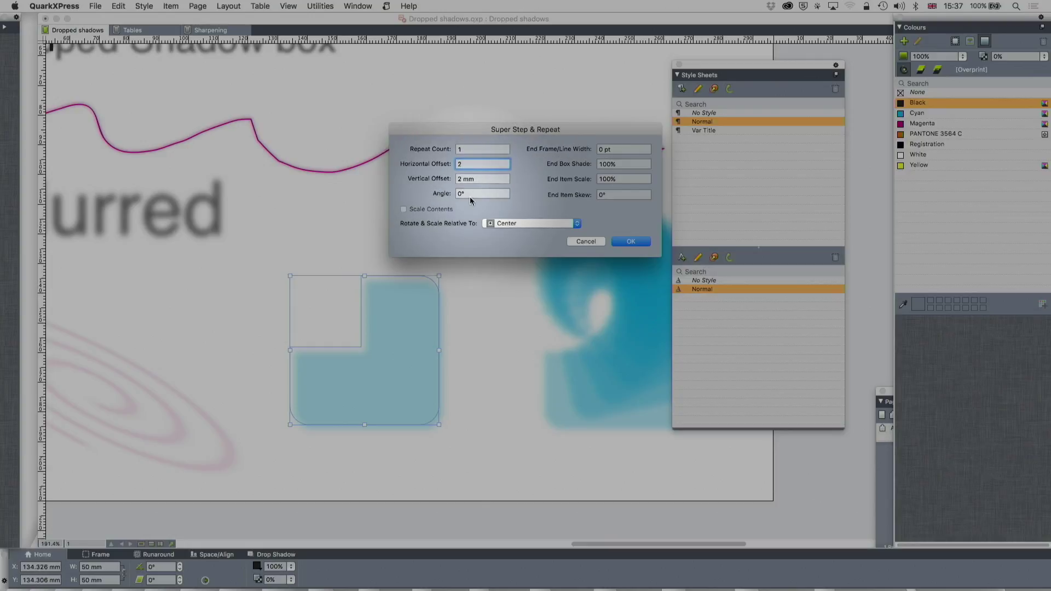
click(469, 196)
text(3)
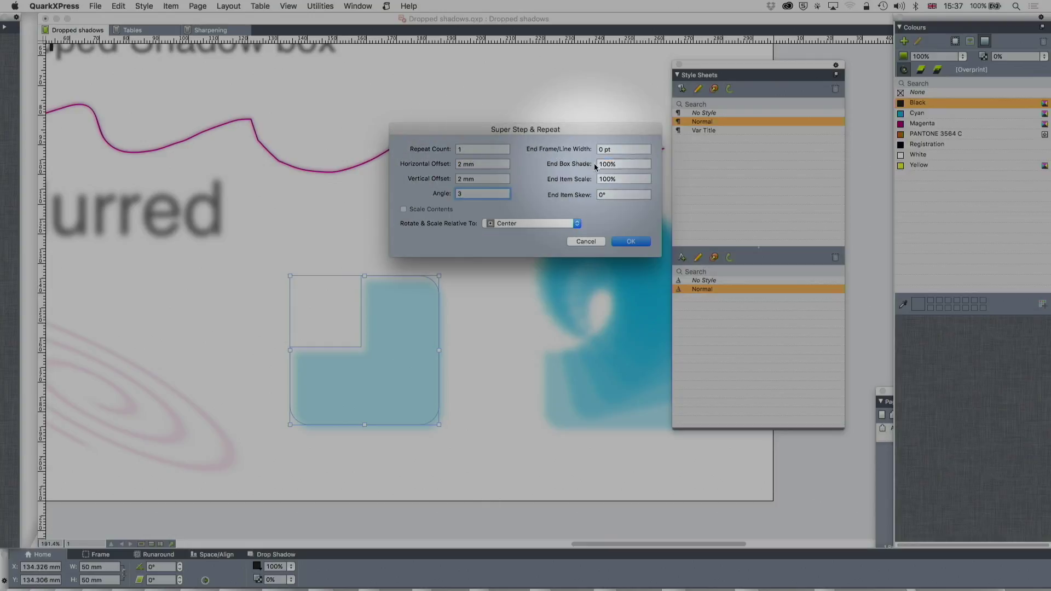
double_click(625, 164)
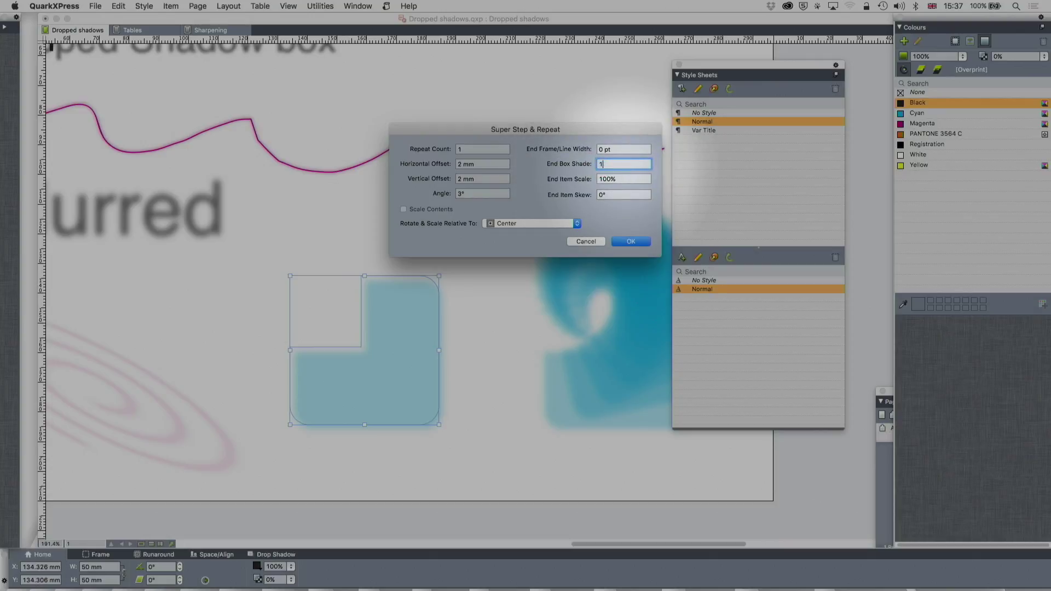
text(0)
key(Tab)
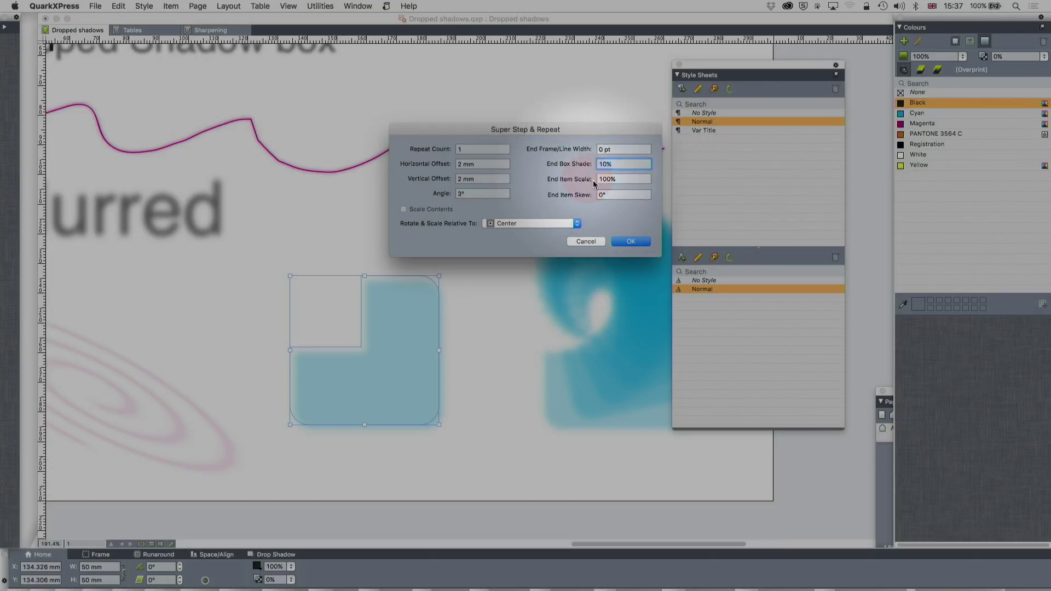
click(616, 183)
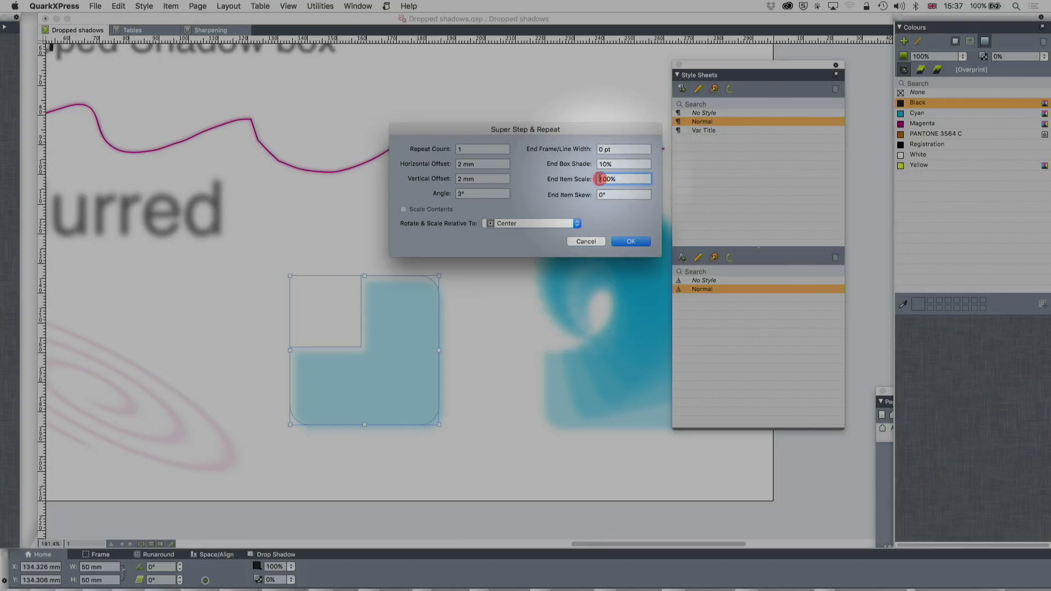
drag(600, 179, 629, 178)
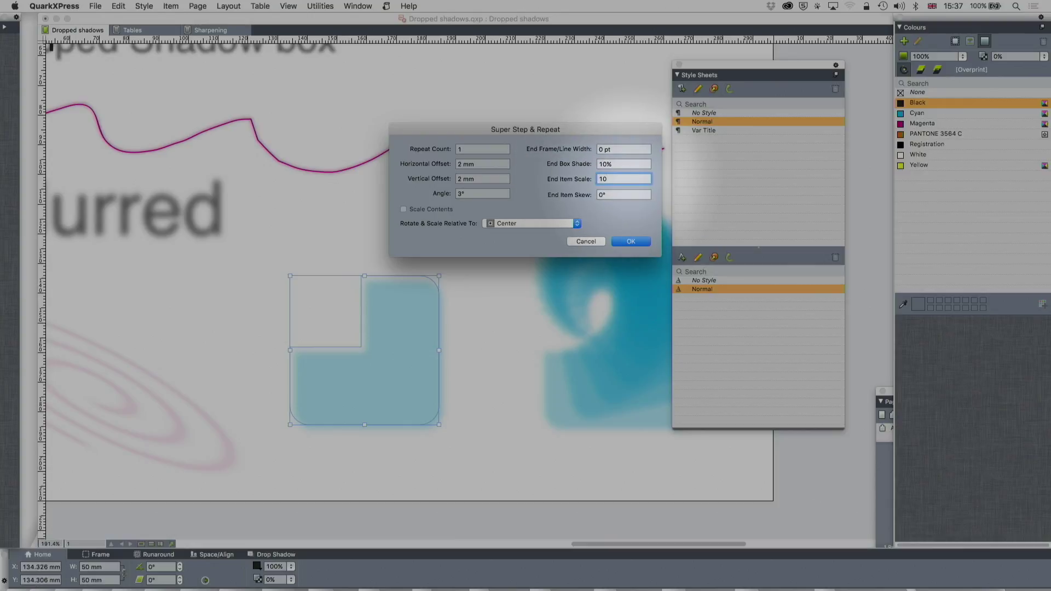
click(621, 241)
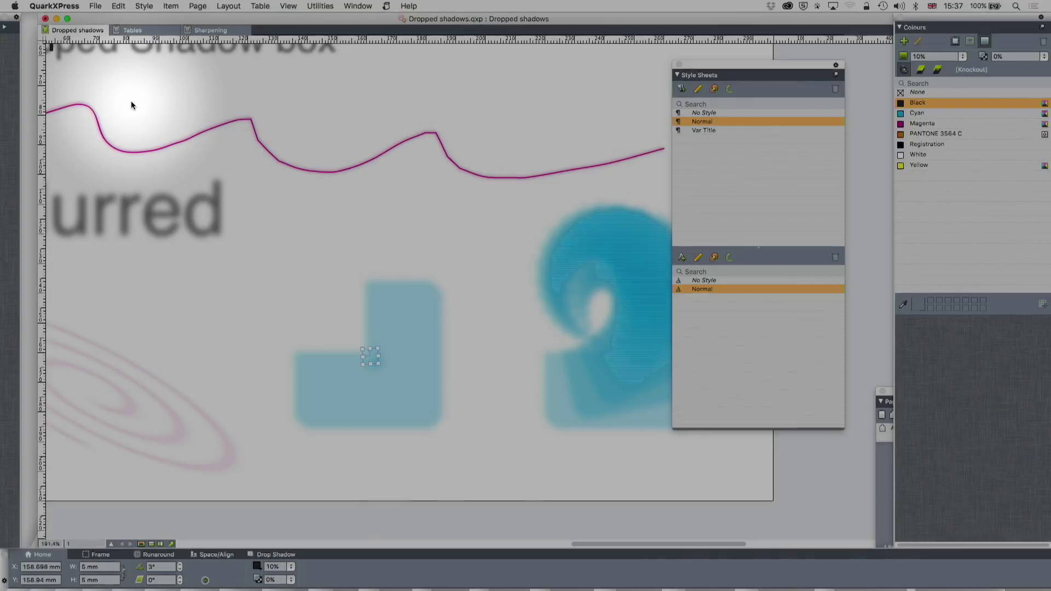
Undo the stepped copy and set a 150% end scale in Super Step and Repeat
key(super+z)
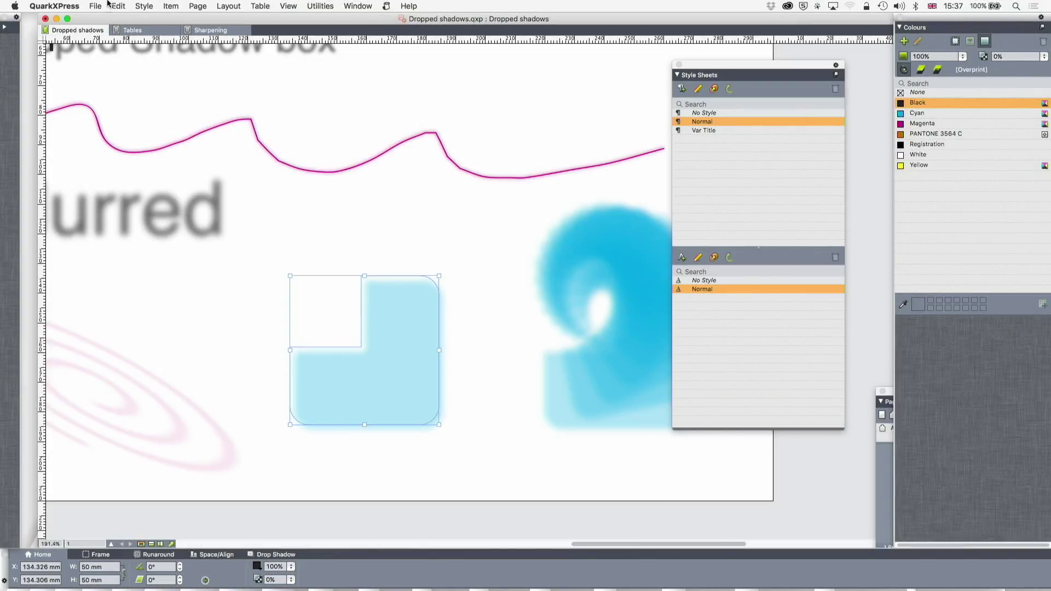
click(143, 6)
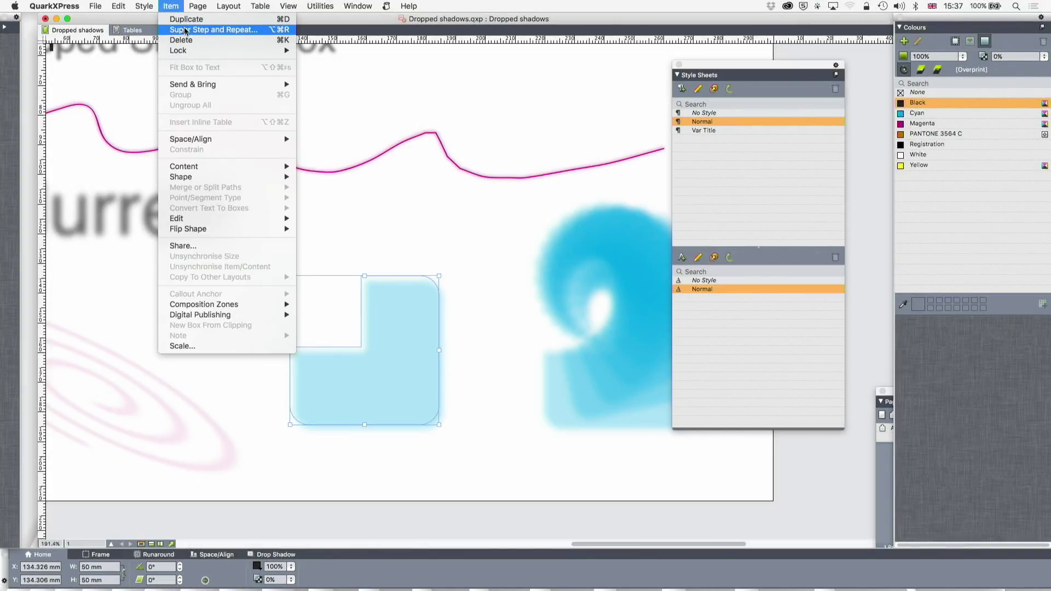
click(239, 31)
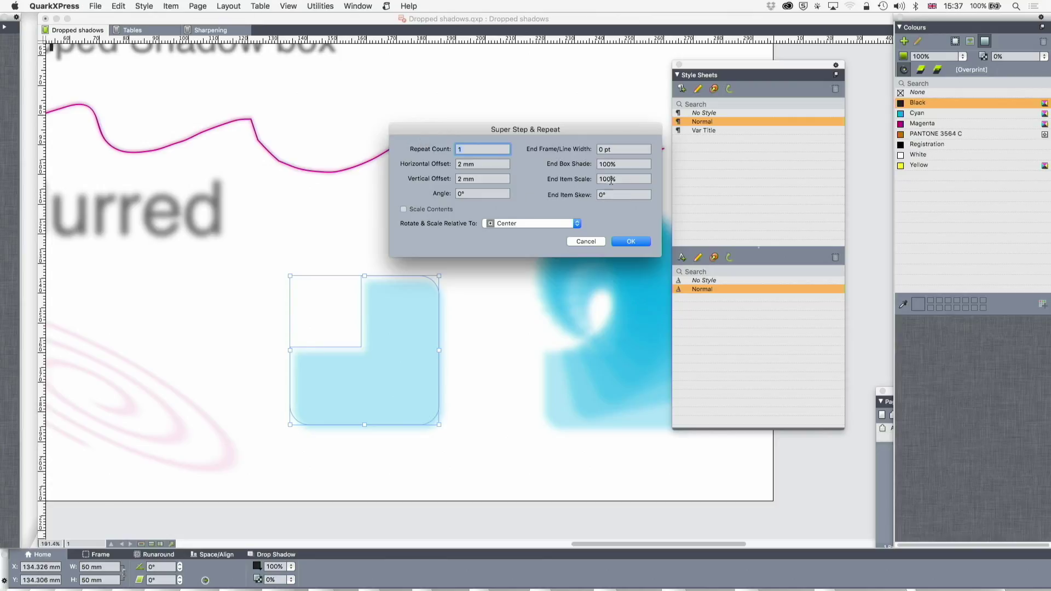
click(612, 180)
text(150)
click(453, 194)
text(3)
Scale around the top-left corner, create the enlarged copy, then select the light-blue square
click(562, 227)
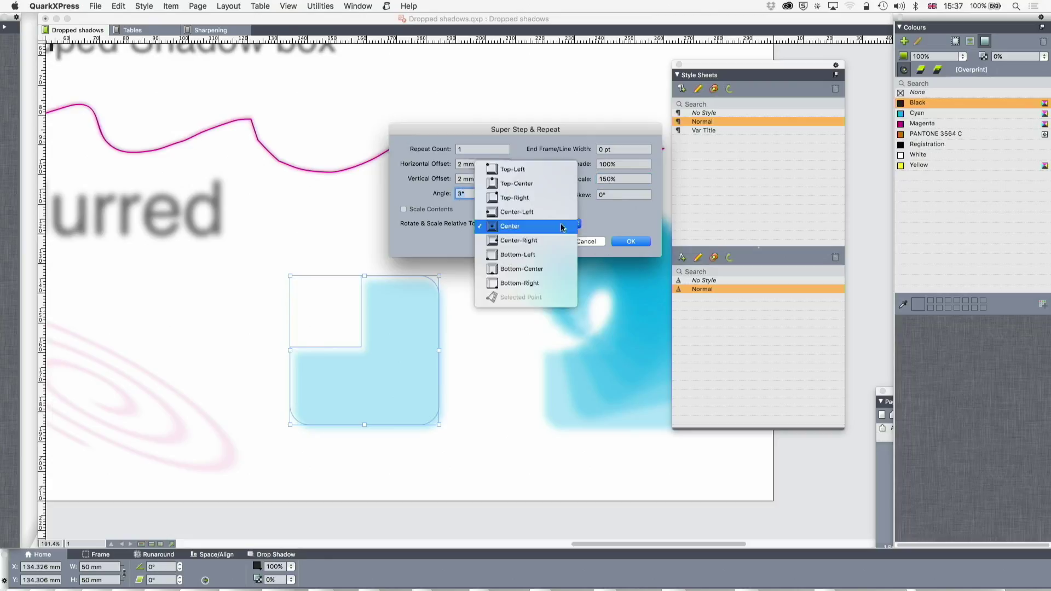
click(557, 169)
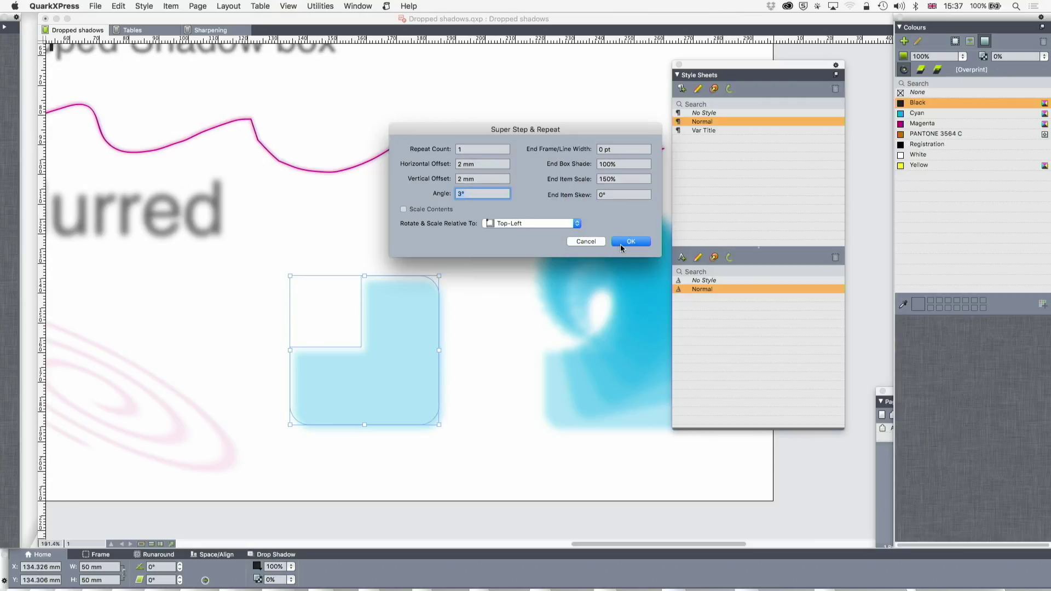
click(621, 244)
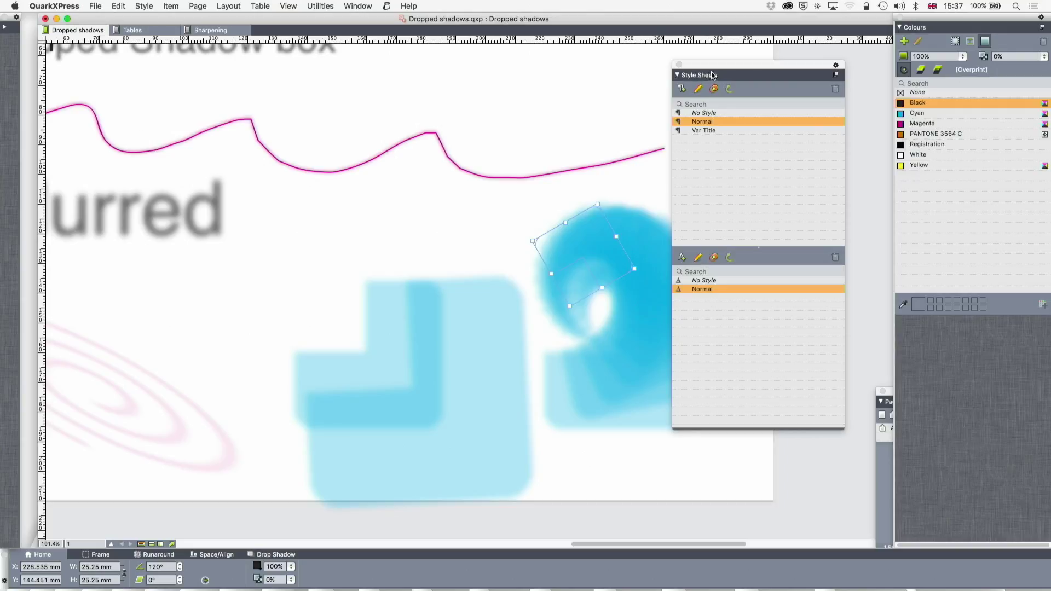
drag(714, 62, 822, 97)
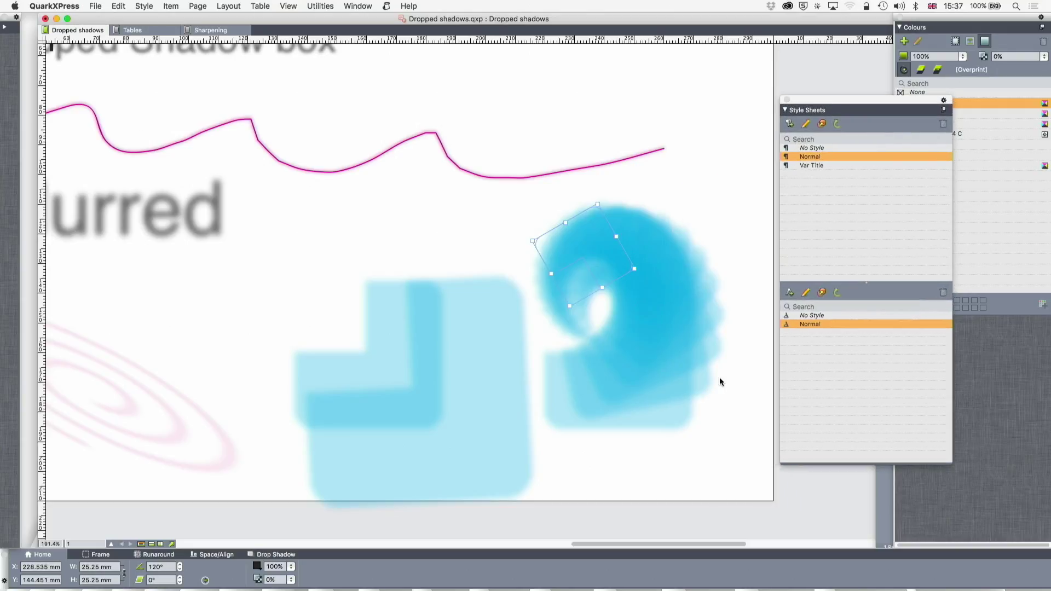
click(443, 349)
Step and repeat the rounded square 12 times at 3° with 1 mm offsets
click(170, 6)
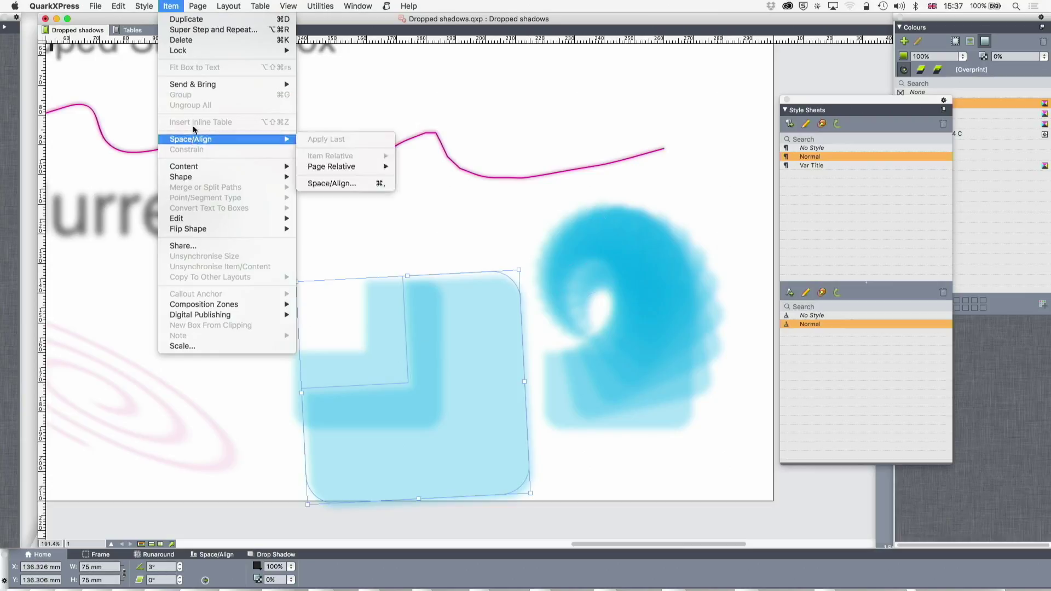
click(202, 30)
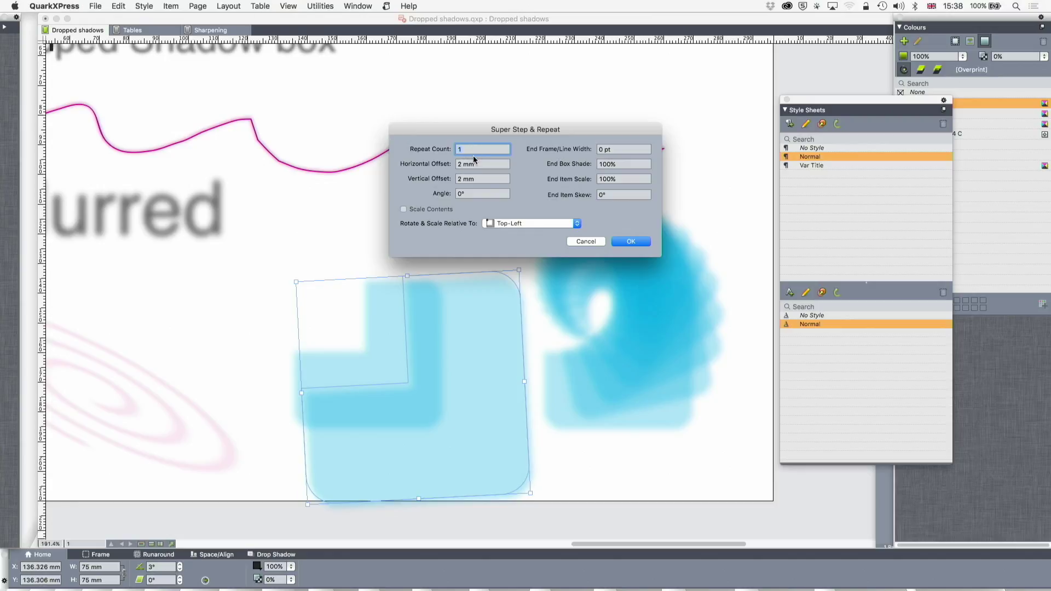
text(12)
click(473, 194)
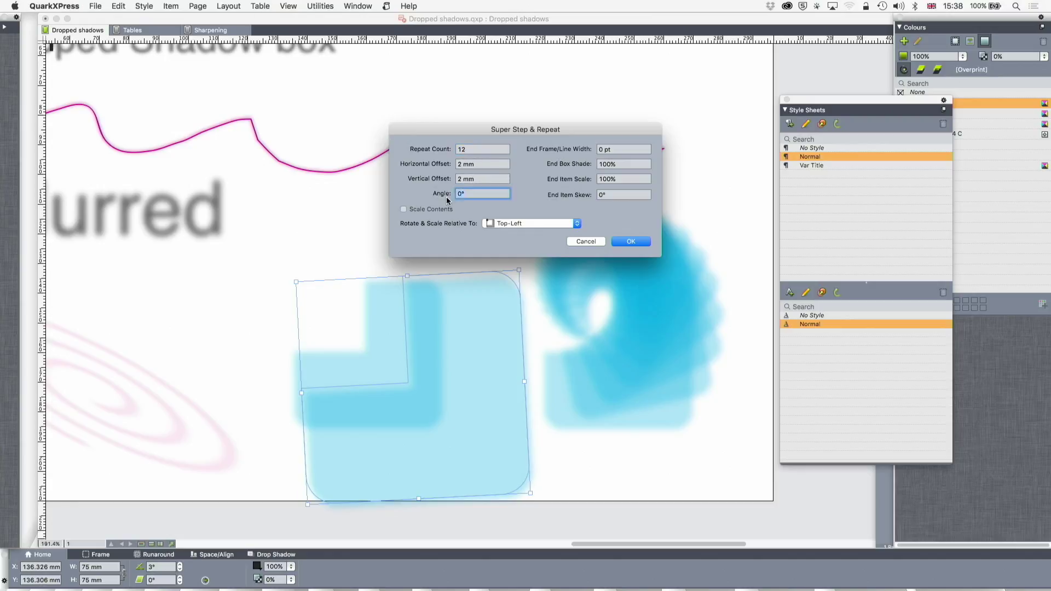
text(3)
click(635, 245)
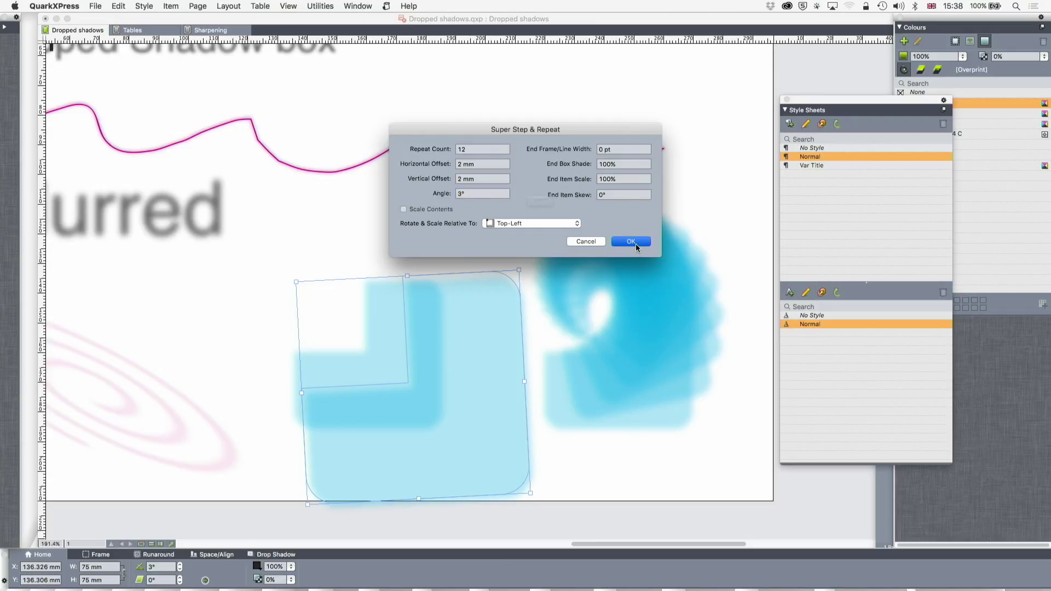
click(629, 230)
key(shift+Tab)
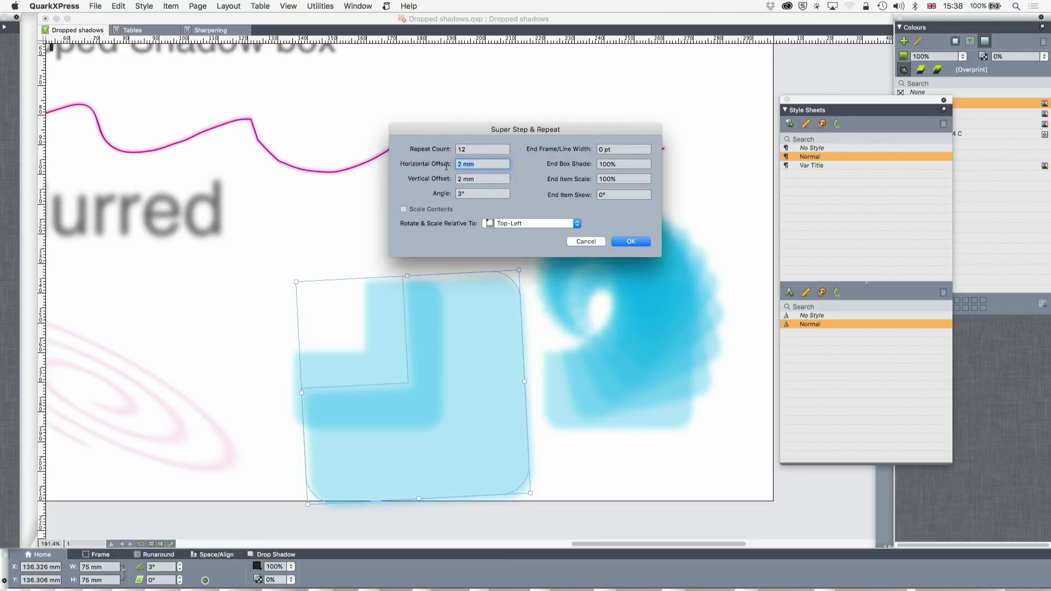
text(1)
key(Tab)
text(1)
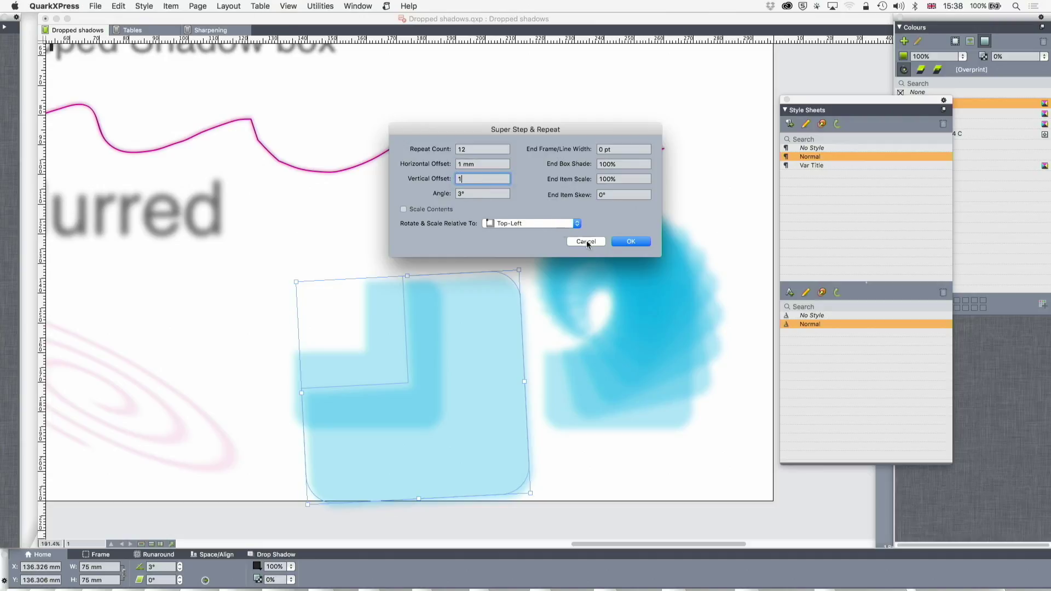
click(626, 243)
click(404, 181)
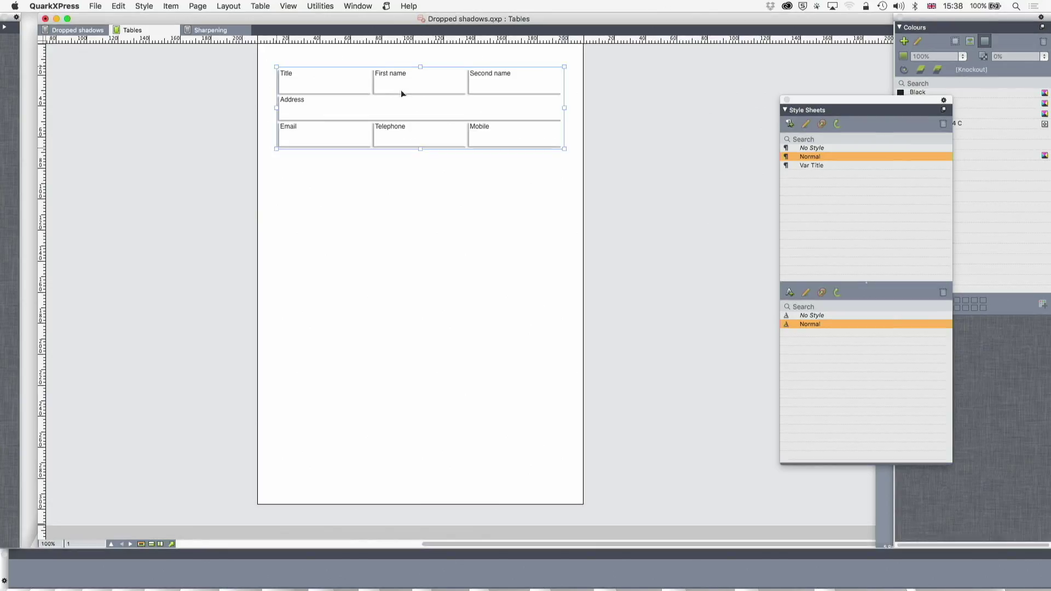
Nudge the contact-form table and select it with the Item tool
mouse_move(401, 89)
mouse_down()
mouse_move(383, 88)
mouse_move(395, 86)
mouse_up()
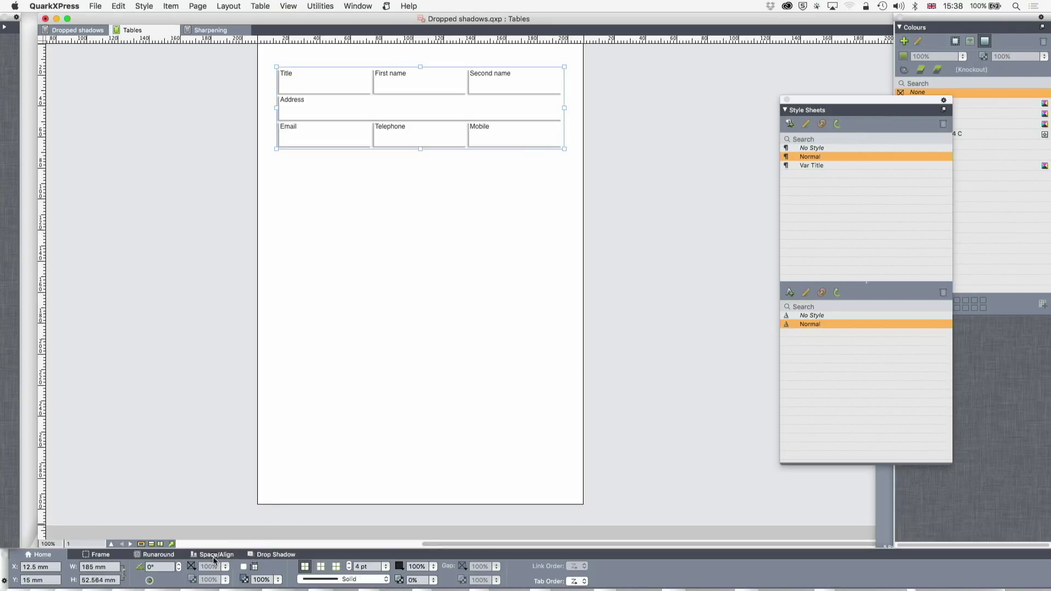
double_click(442, 121)
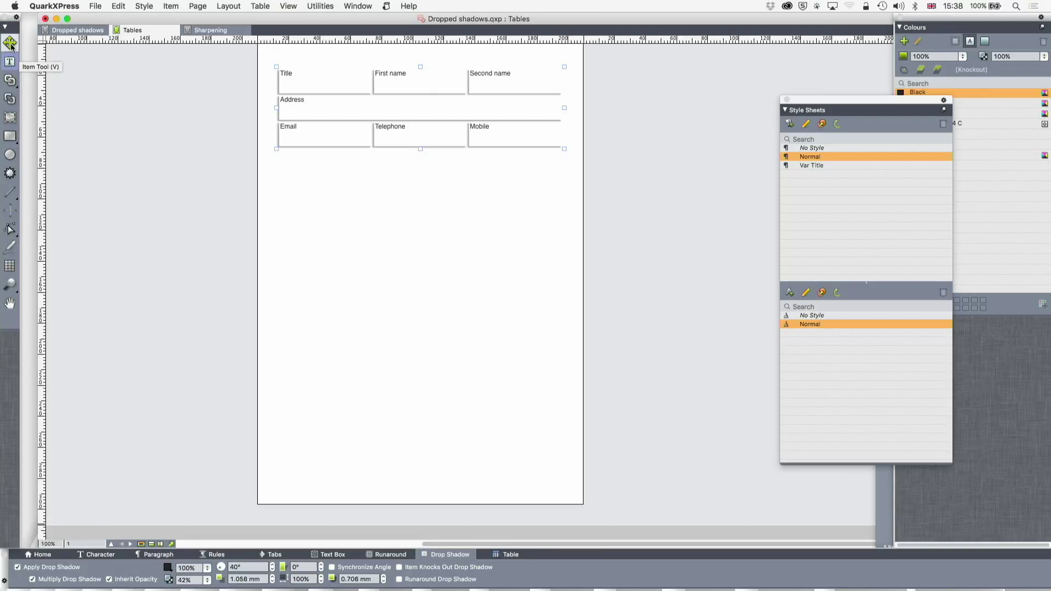
click(10, 43)
click(312, 84)
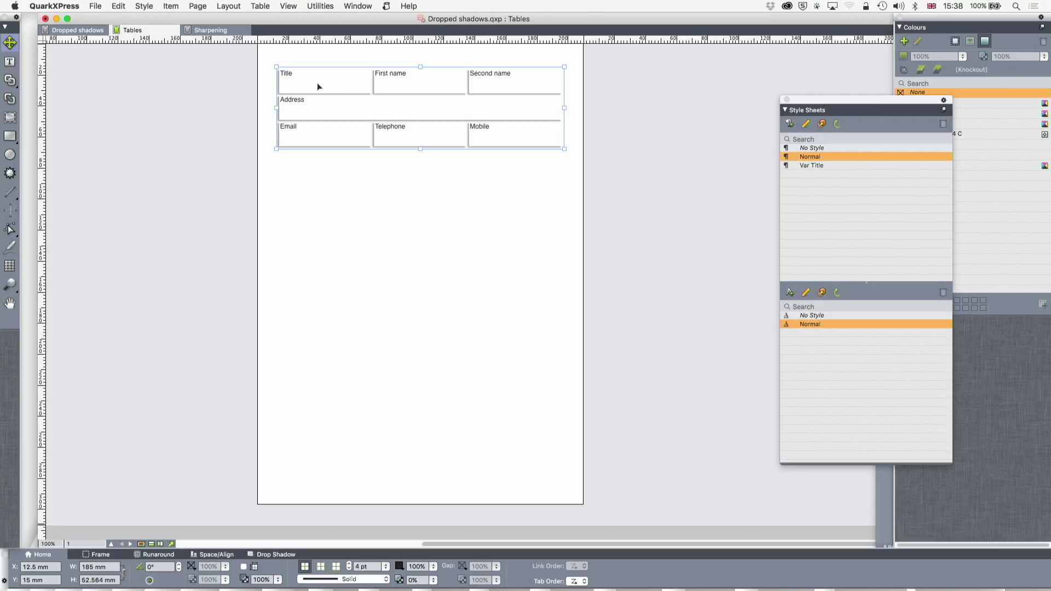
Reselect the form table and bring up its Drop Shadow settings
click(377, 190)
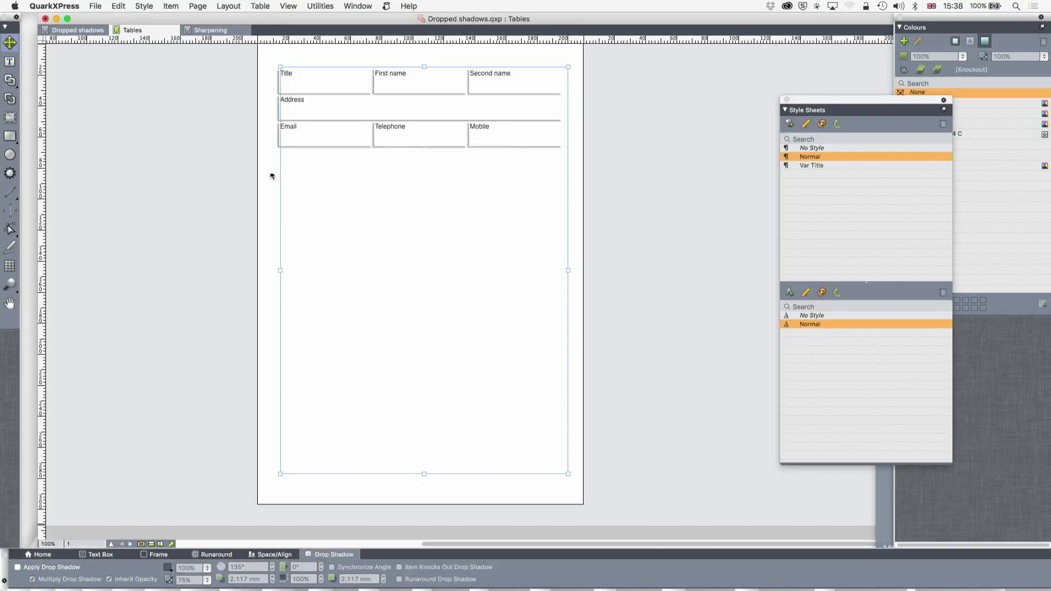
click(322, 186)
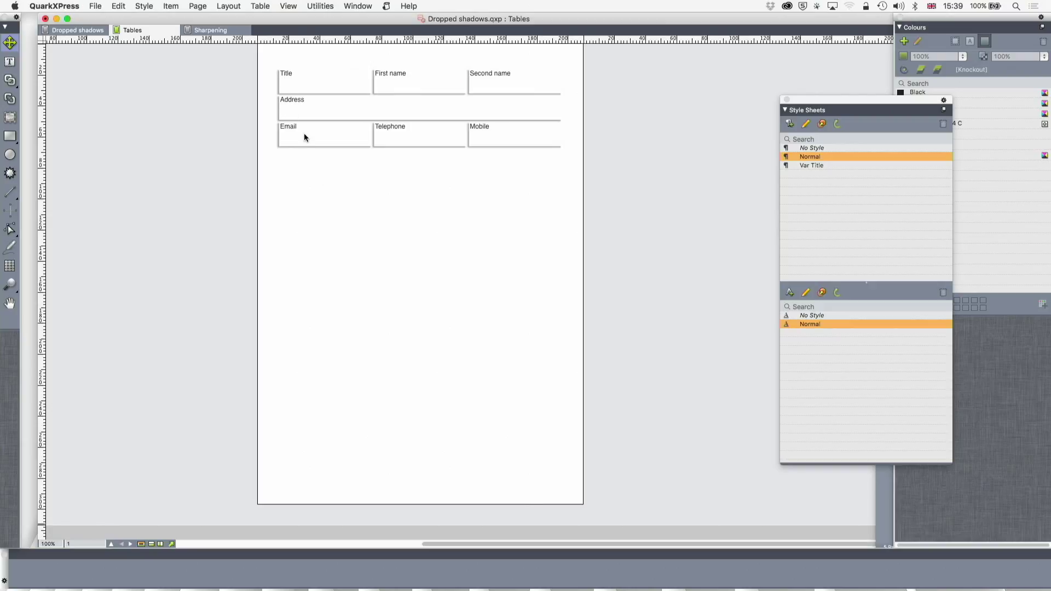
click(332, 81)
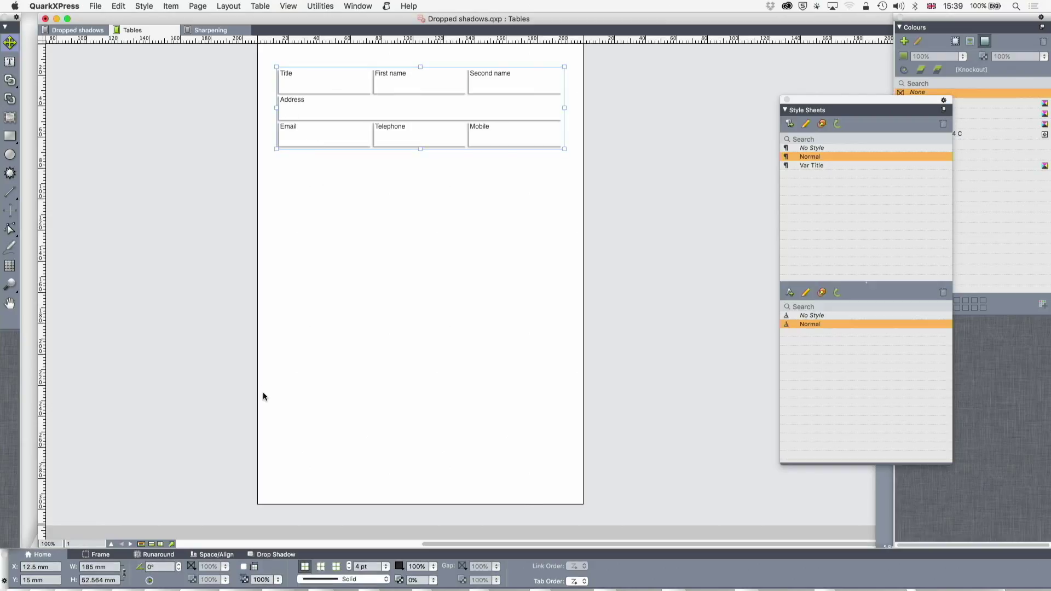
click(278, 556)
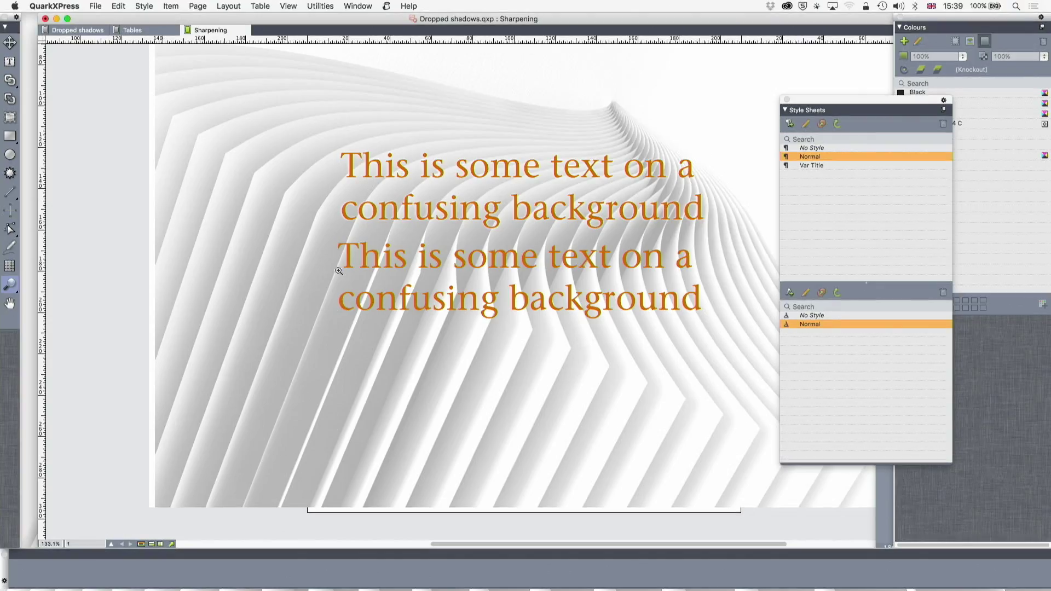
Zoom in on the orange text, select its box, and blur its shadow to about 0.647 mm
click(720, 378)
scroll(614, 382, down, 5)
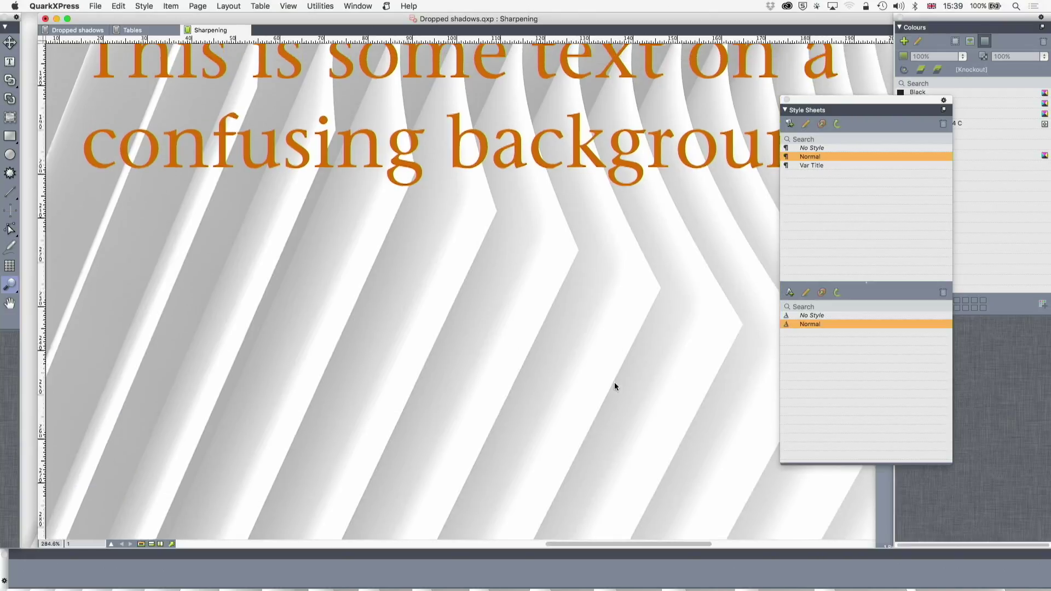
scroll(615, 381, up, 1)
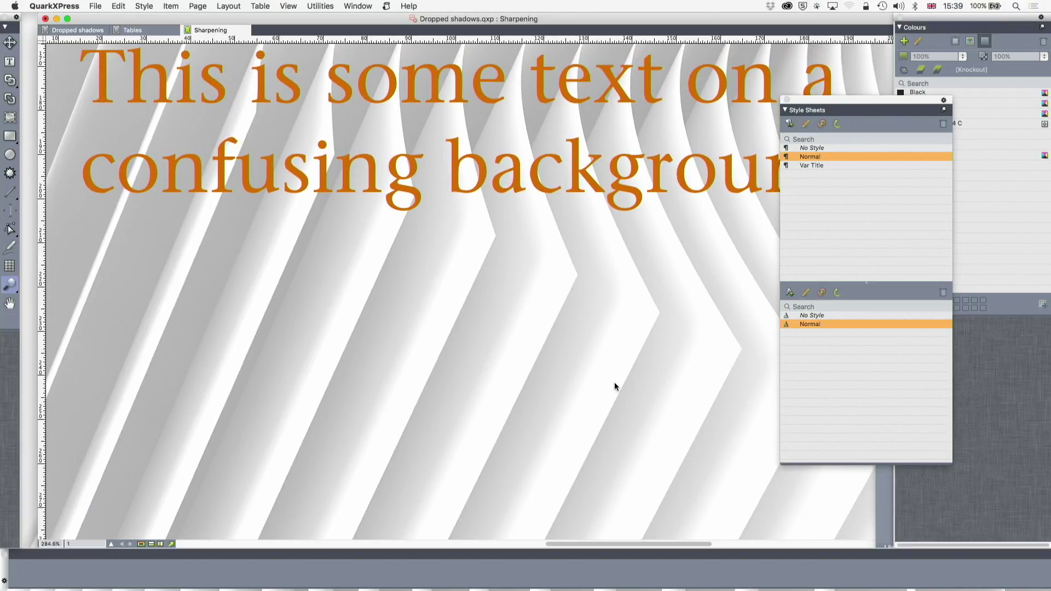
scroll(614, 382, up, 5)
scroll(614, 381, up, 5)
scroll(613, 382, up, 2)
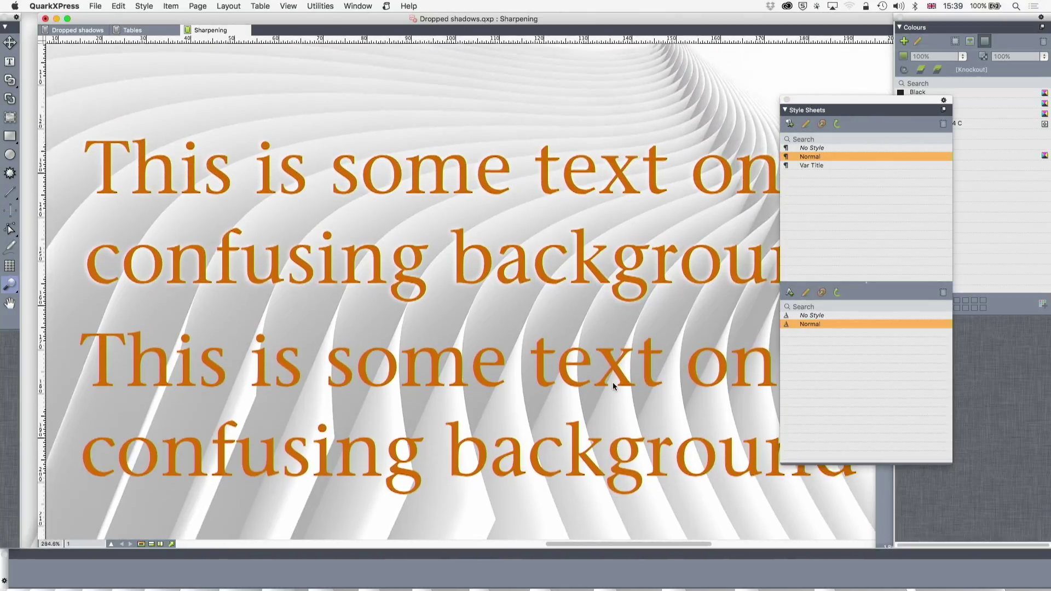
drag(874, 108, 970, 158)
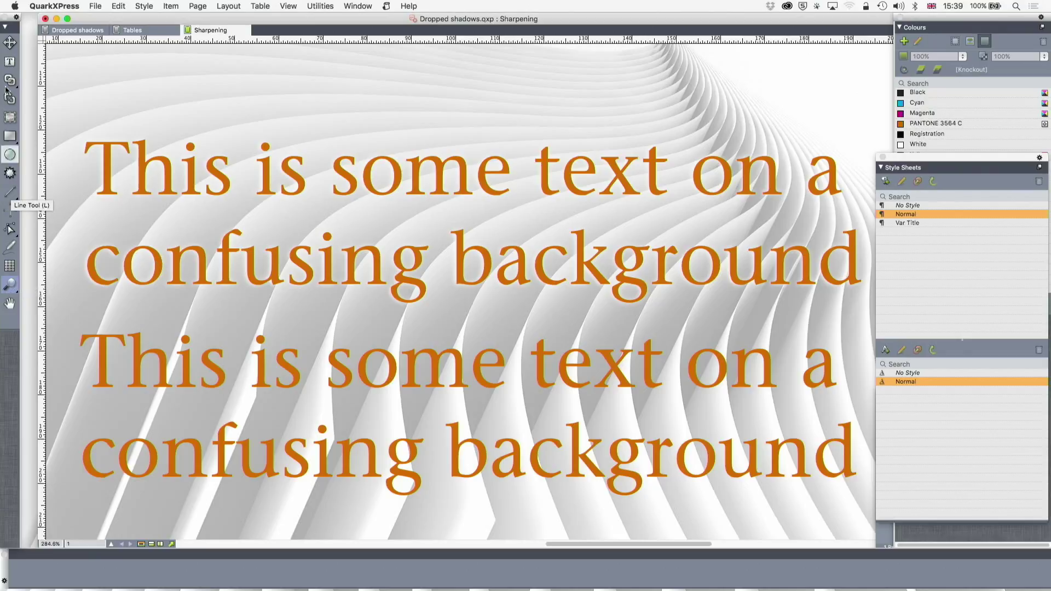
click(11, 41)
click(210, 167)
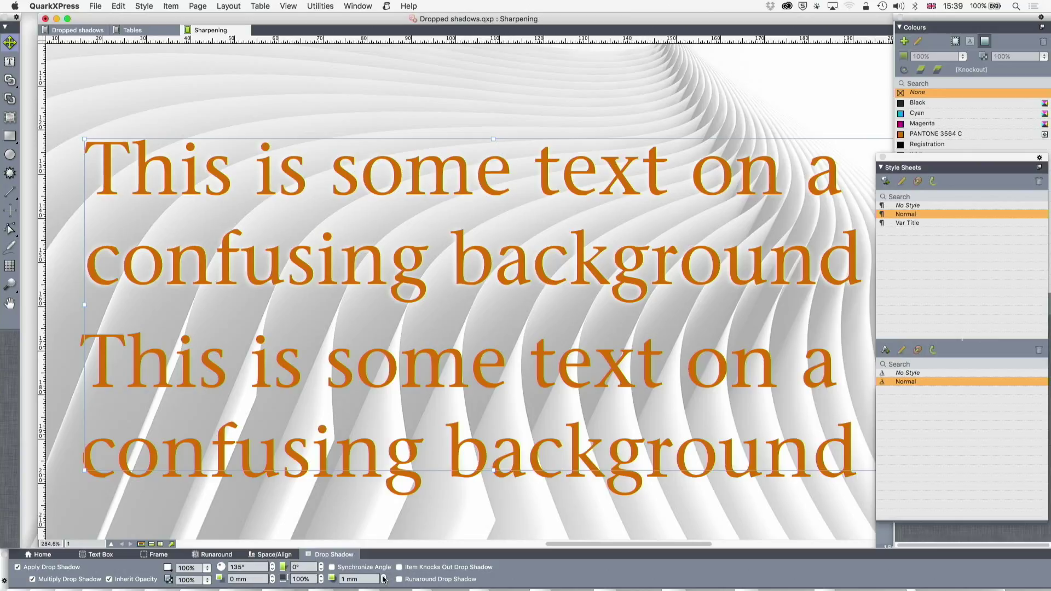
click(381, 578)
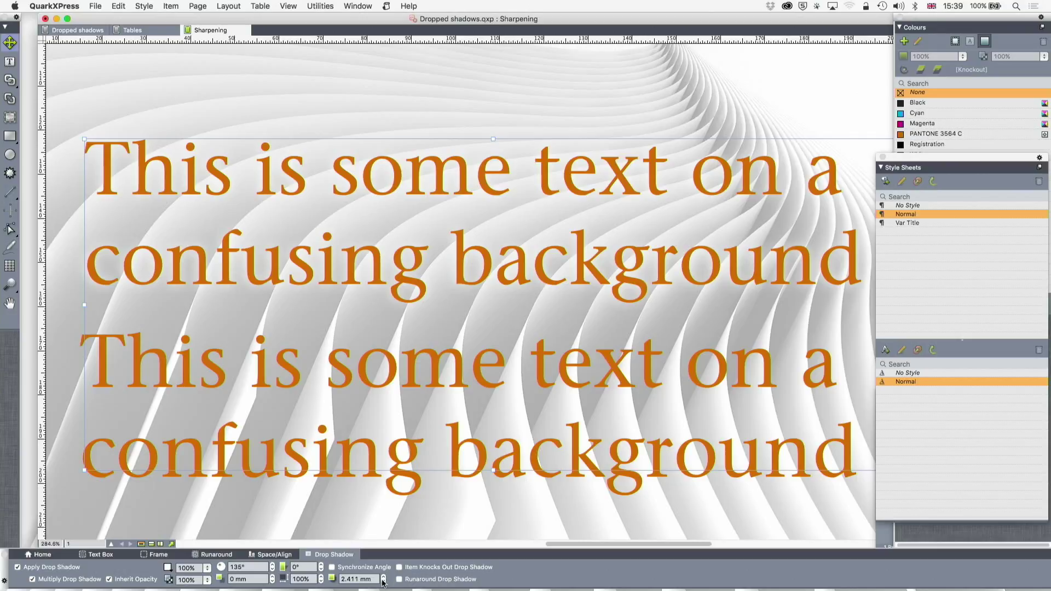
click(383, 582)
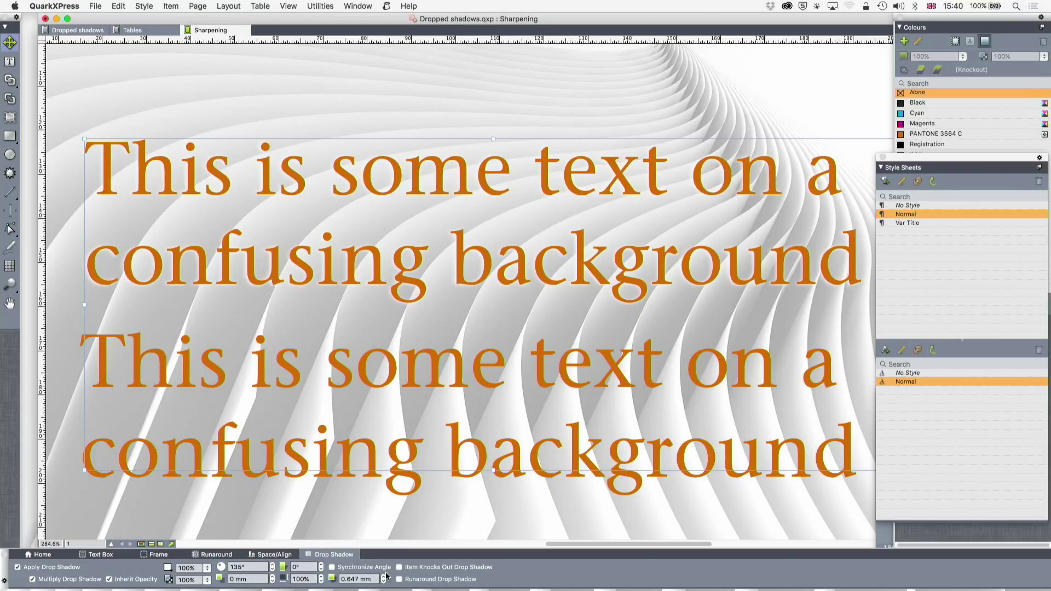
scroll(445, 482, down, 3)
scroll(444, 483, down, 2)
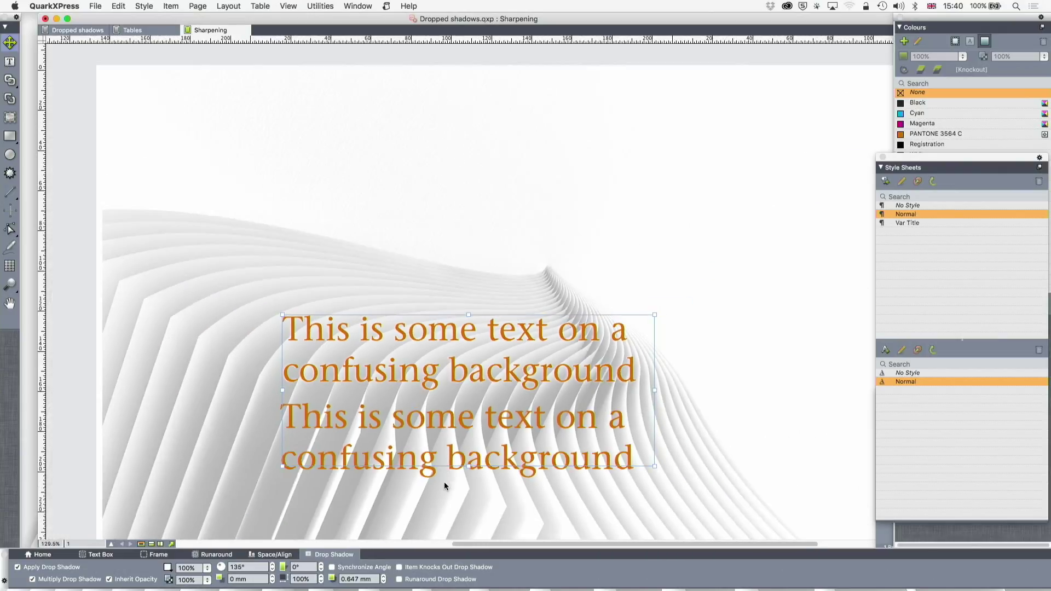
scroll(445, 482, down, 2)
click(696, 304)
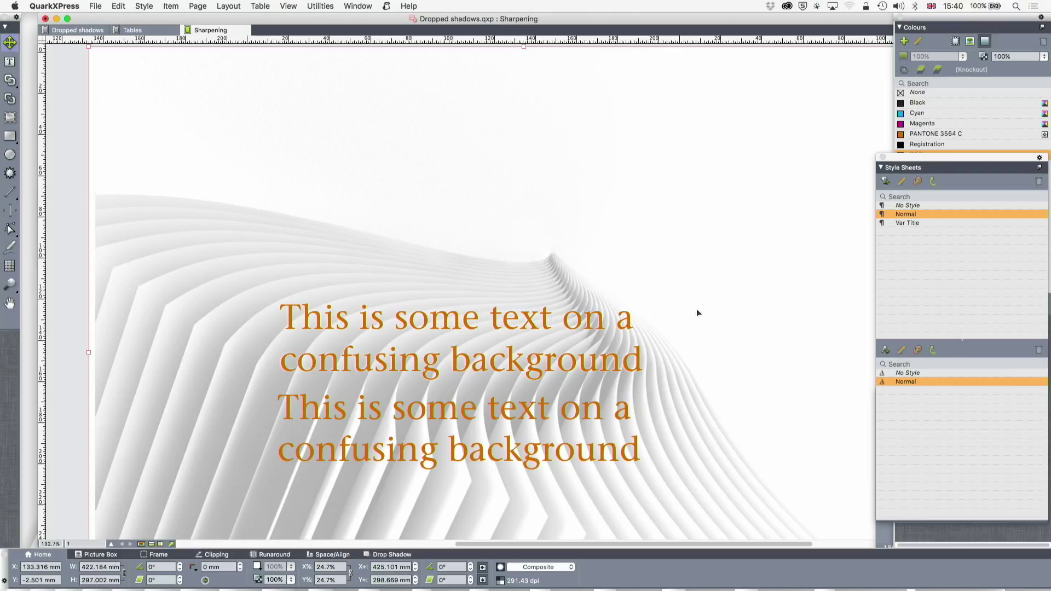
scroll(697, 312, down, 3)
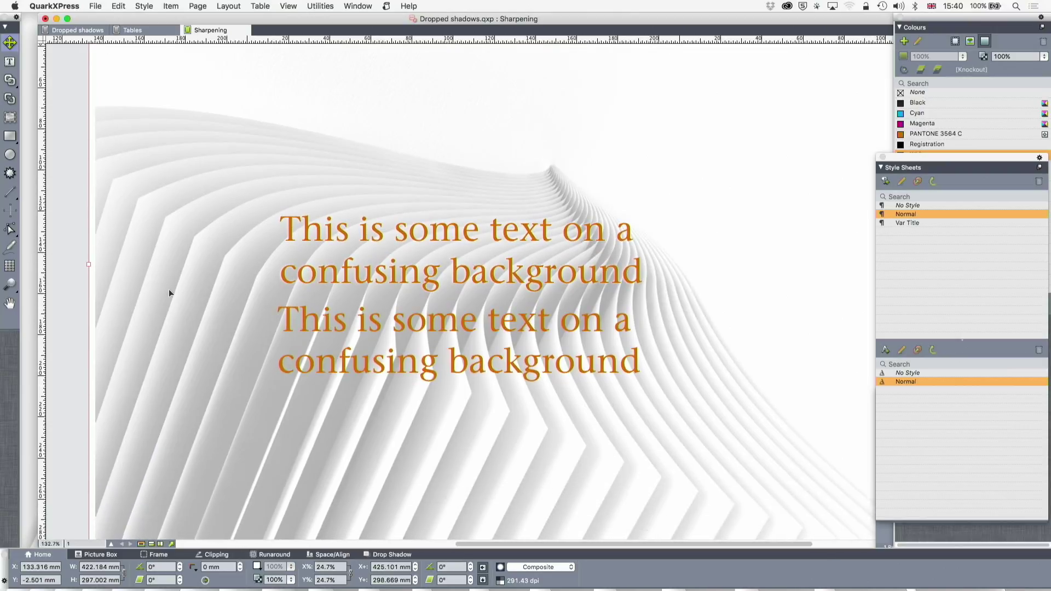
click(10, 284)
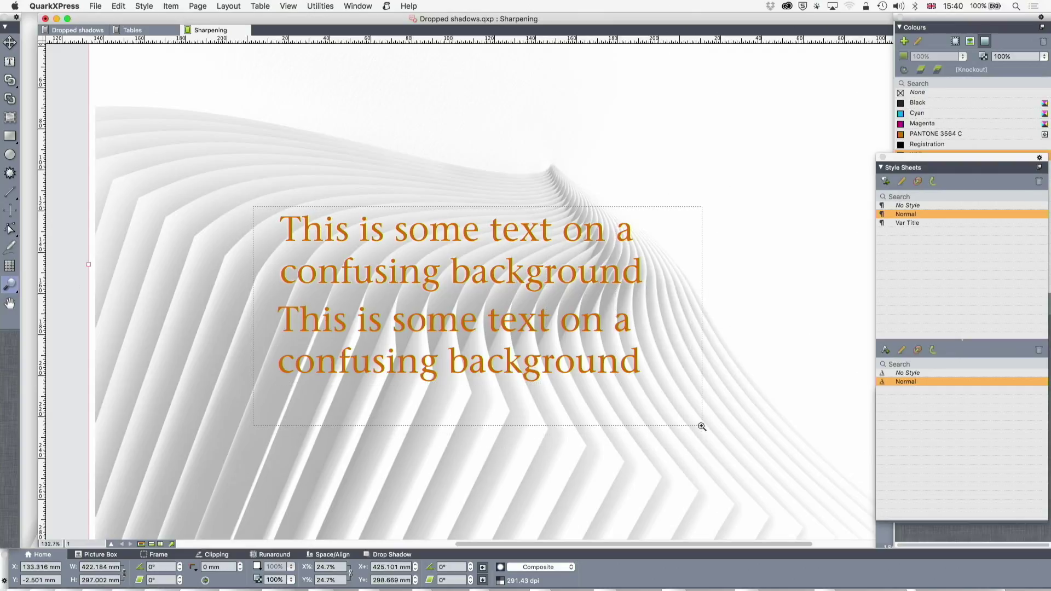
drag(255, 210, 706, 427)
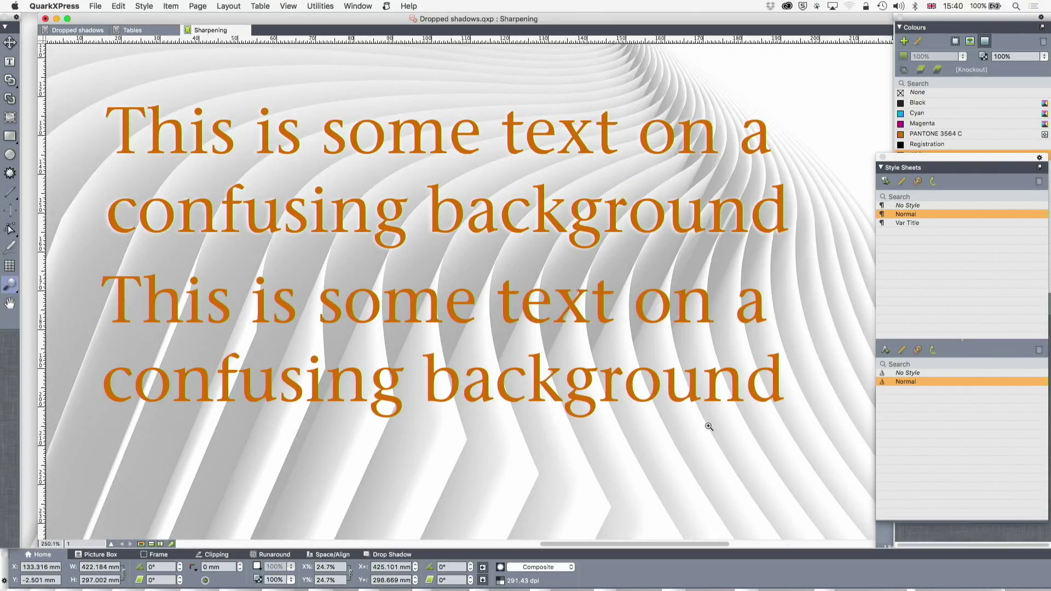